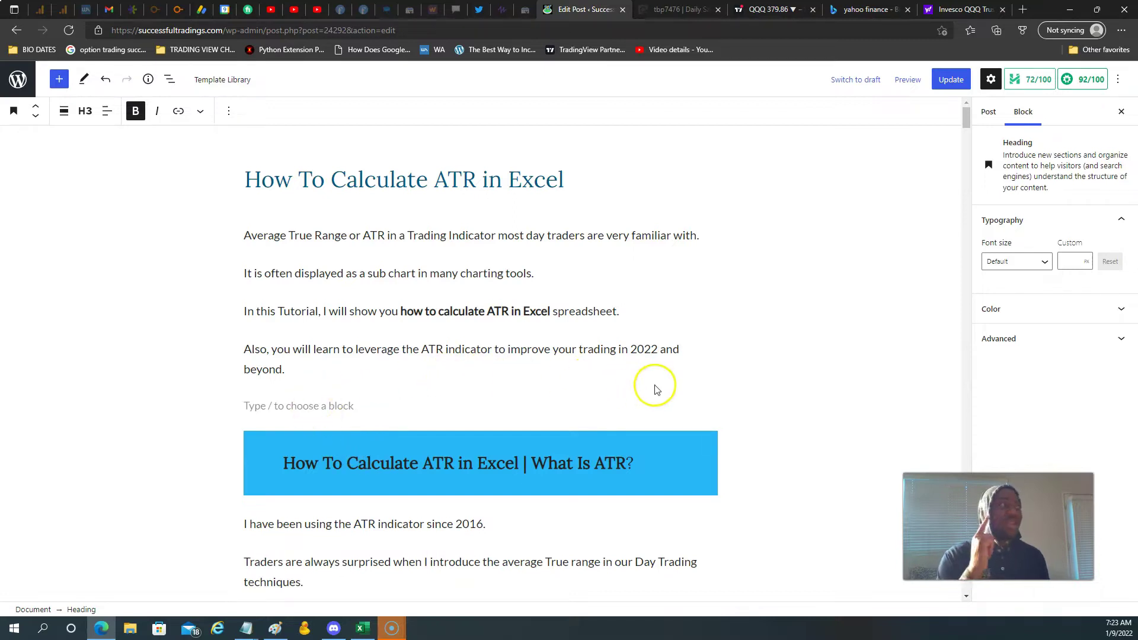
Look through the article on calculating ATR in Excel, down to the ATR 7 versus ATR 14 chart for QQQ.
{"action": "scroll", "coordinate": [706, 373], "scroll_direction": "down", "scroll_amount": 15}
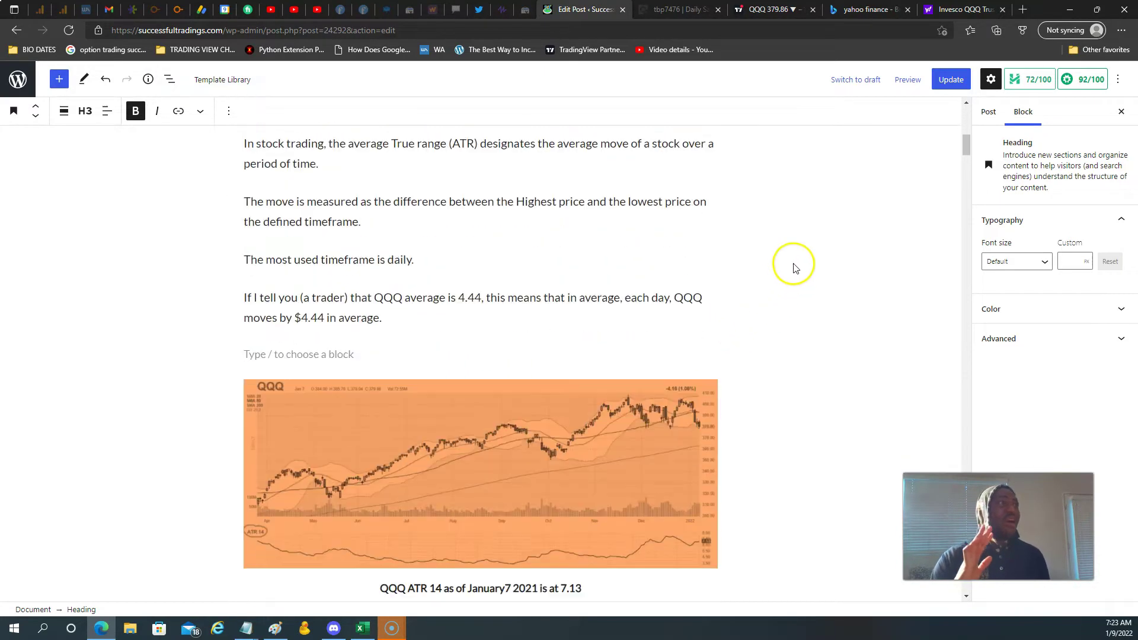
{"action": "scroll", "coordinate": [797, 258], "scroll_direction": "down", "scroll_amount": 20}
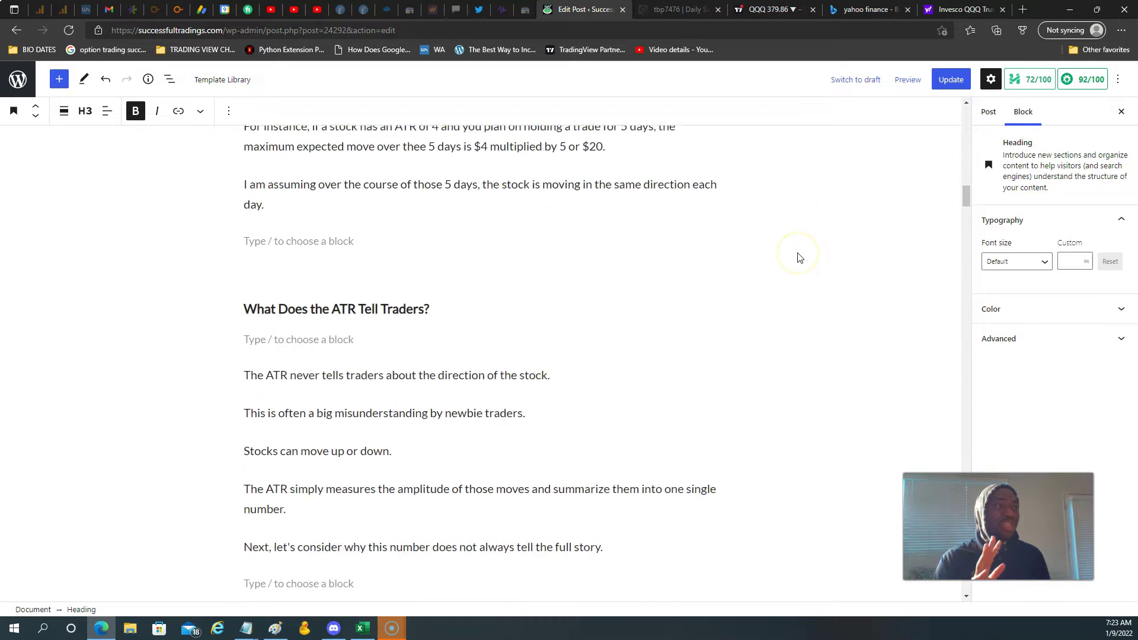
{"action": "scroll", "coordinate": [797, 258], "scroll_direction": "down", "scroll_amount": 15}
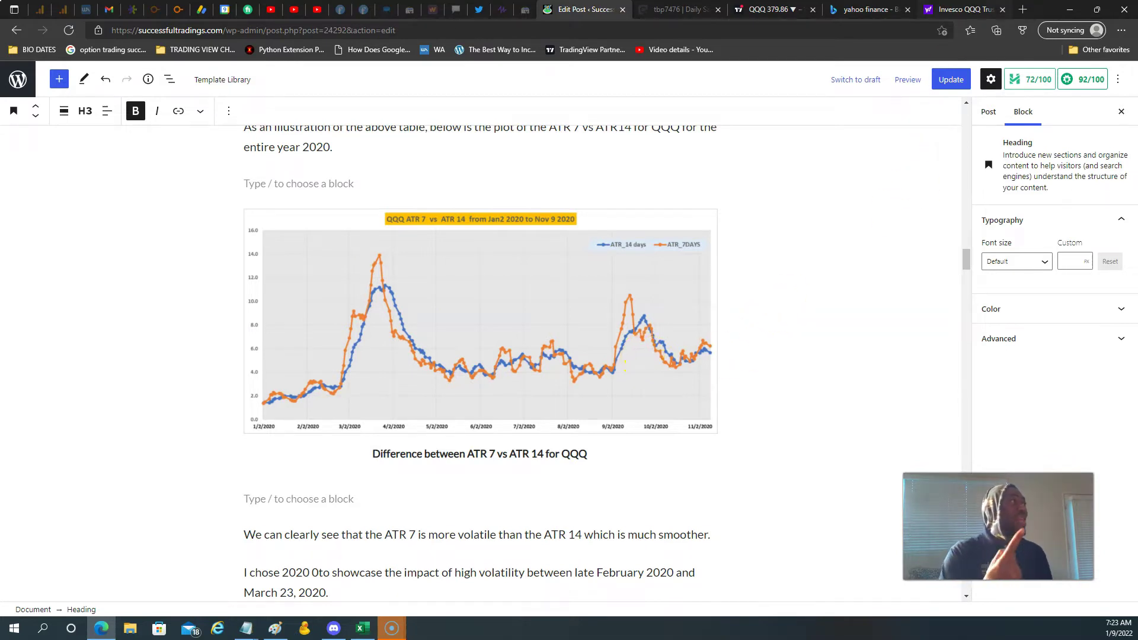
Switch to the Yahoo Finance page for Invesco QQQ Trust (QQQ) and open its historical data.
{"action": "left_click", "coordinate": [949, 10]}
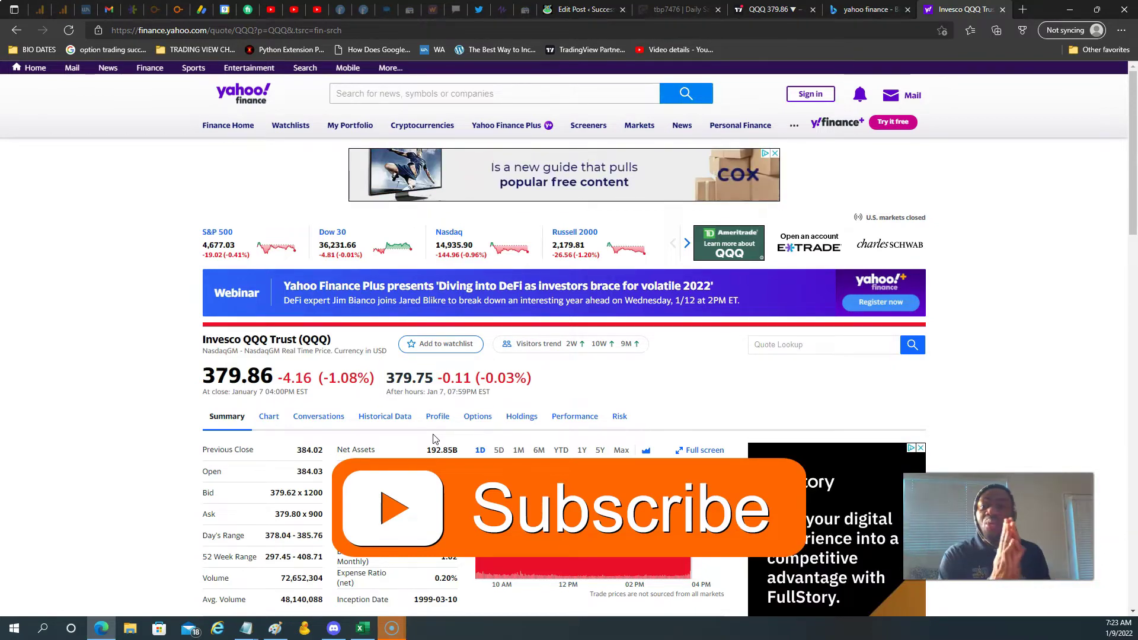
{"action": "left_click", "coordinate": [308, 155]}
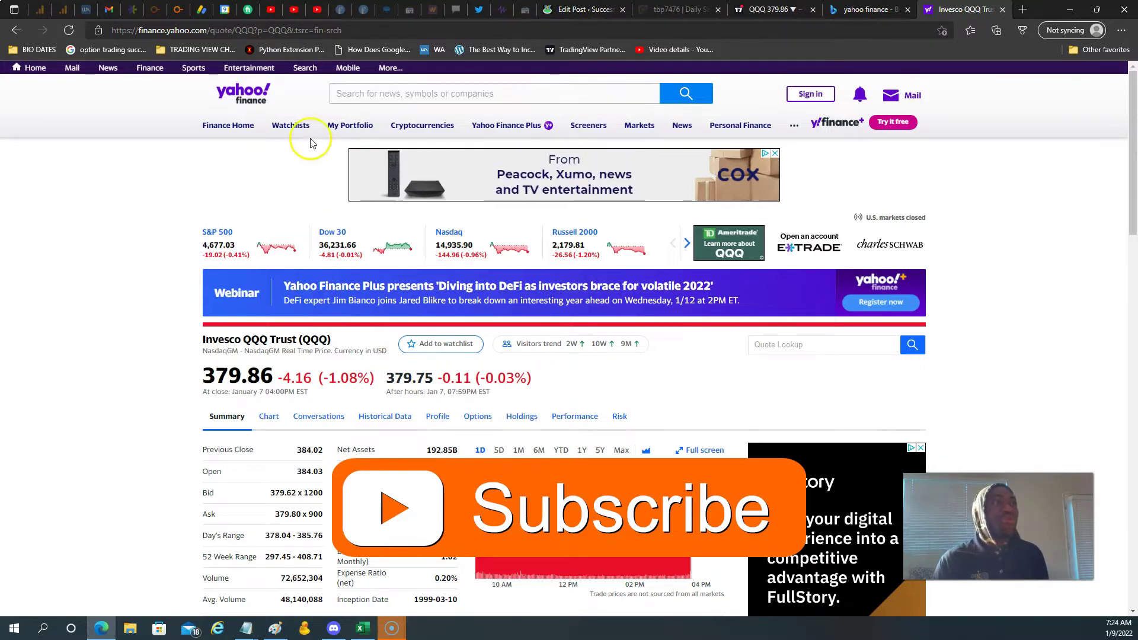
{"action": "left_click", "coordinate": [224, 157]}
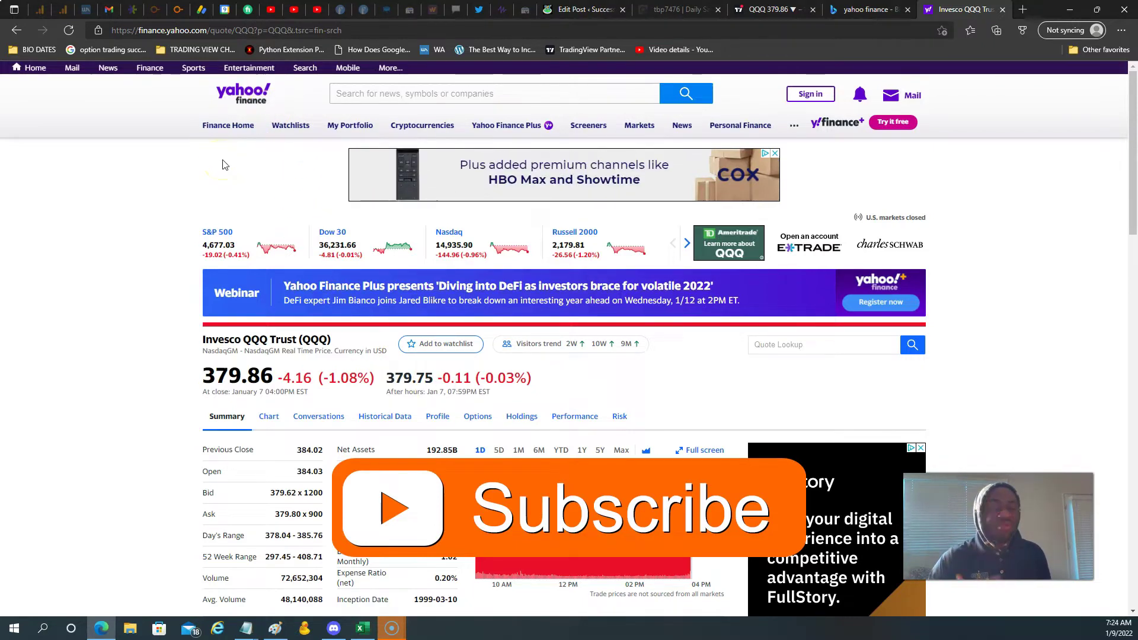
{"action": "left_click", "coordinate": [546, 342]}
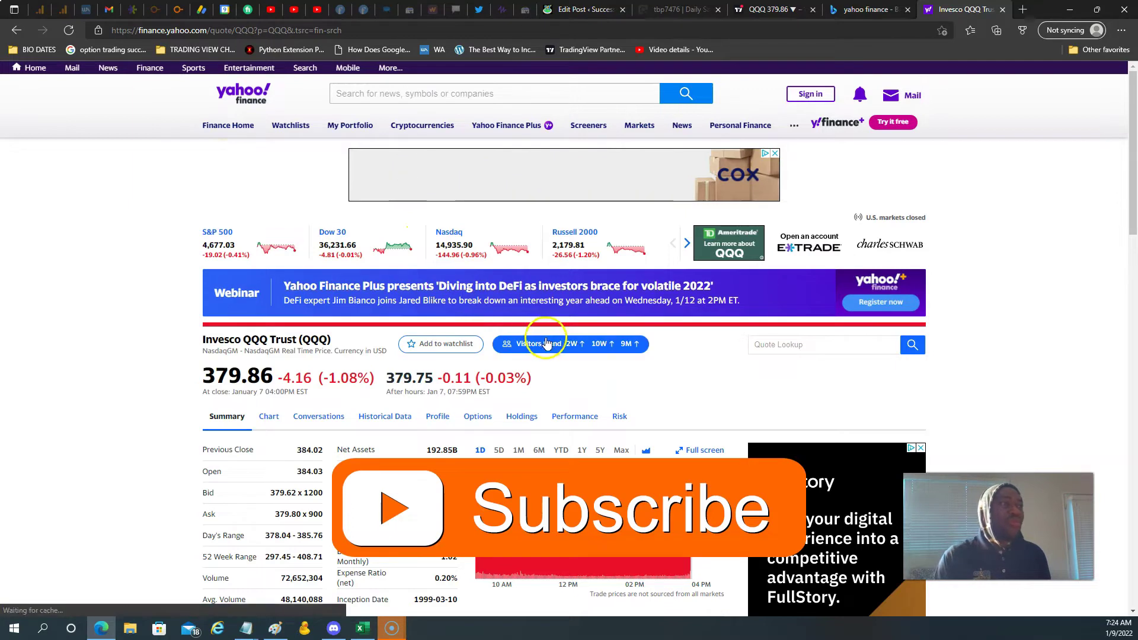
{"action": "left_click", "coordinate": [398, 378]}
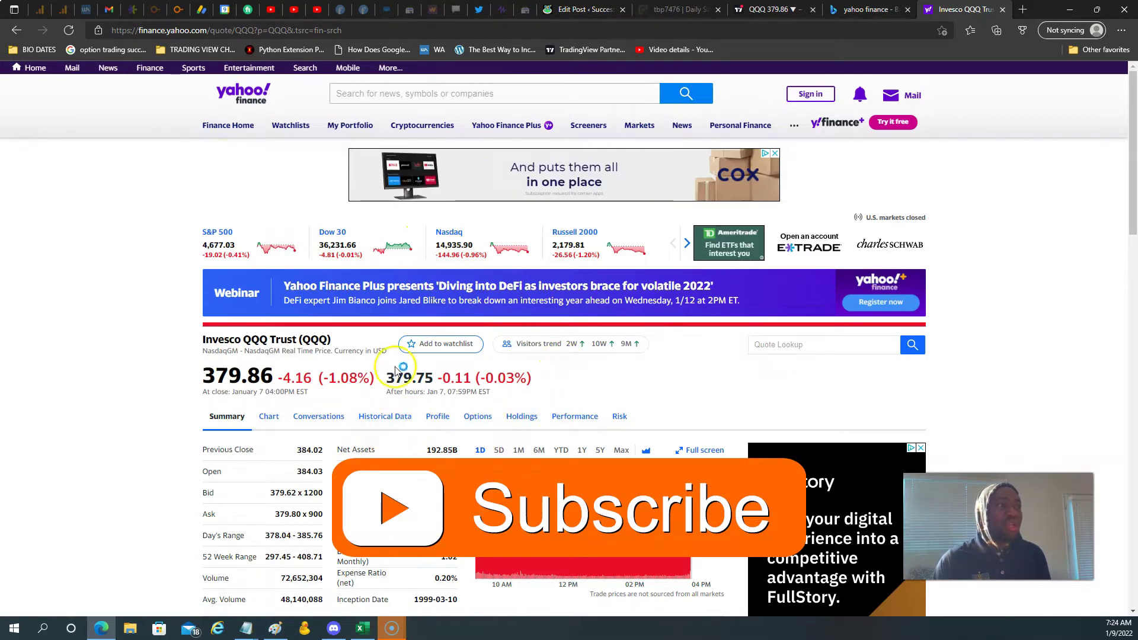
{"action": "left_click", "coordinate": [375, 90]}
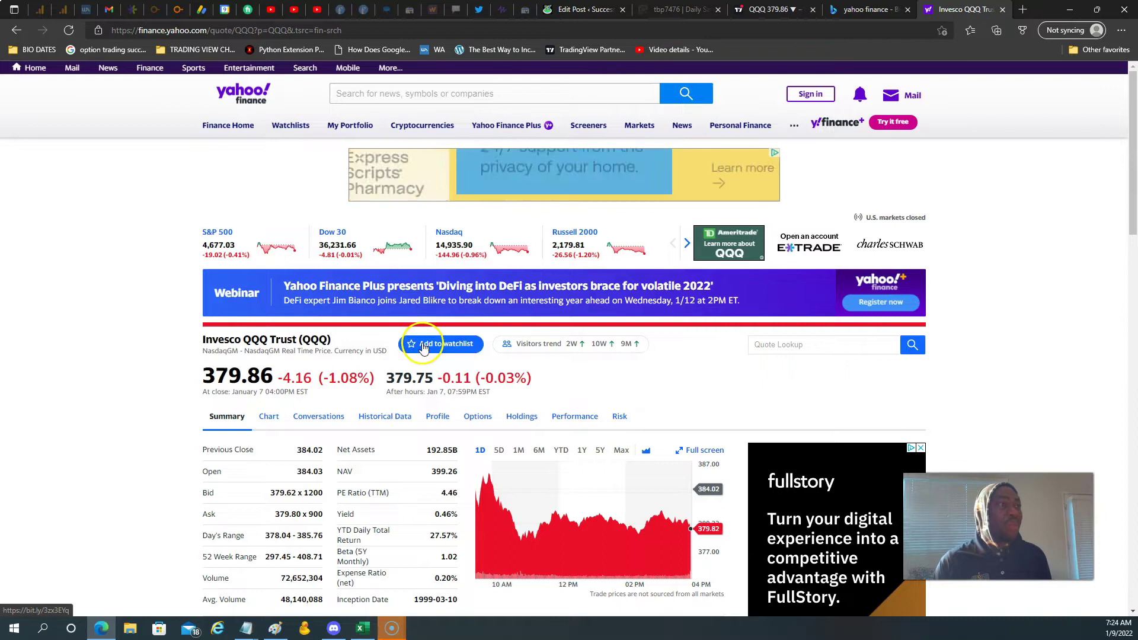
{"action": "left_click", "coordinate": [392, 421]}
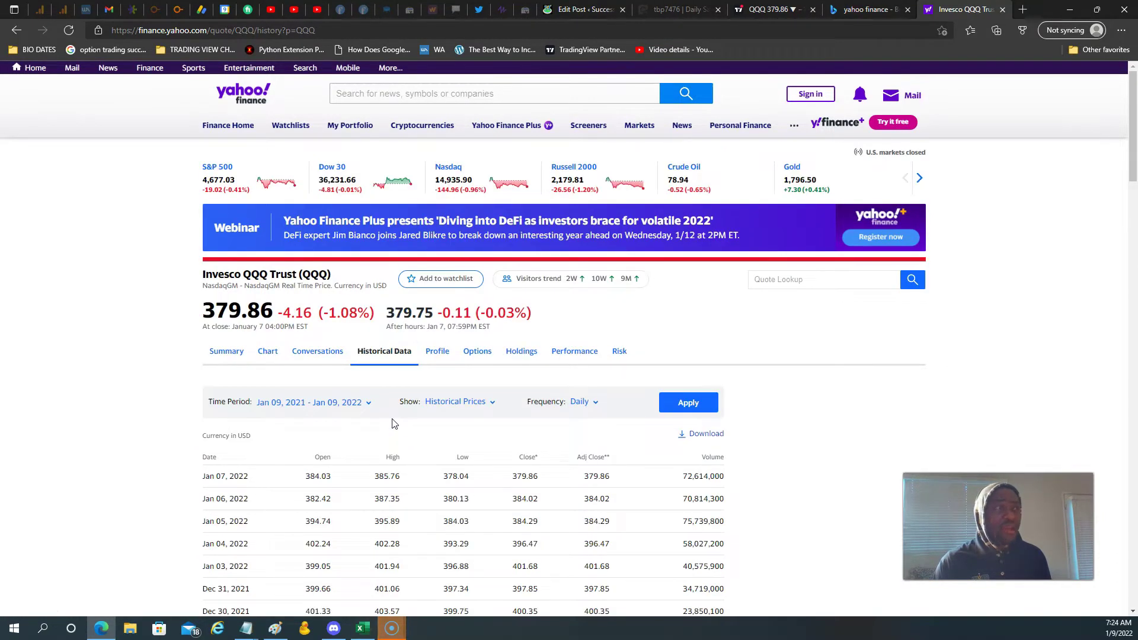
Set the start date of the historical data's time period to 01/02/2020 and apply it to the price table.
{"action": "scroll", "coordinate": [424, 480], "scroll_direction": "down", "scroll_amount": 5}
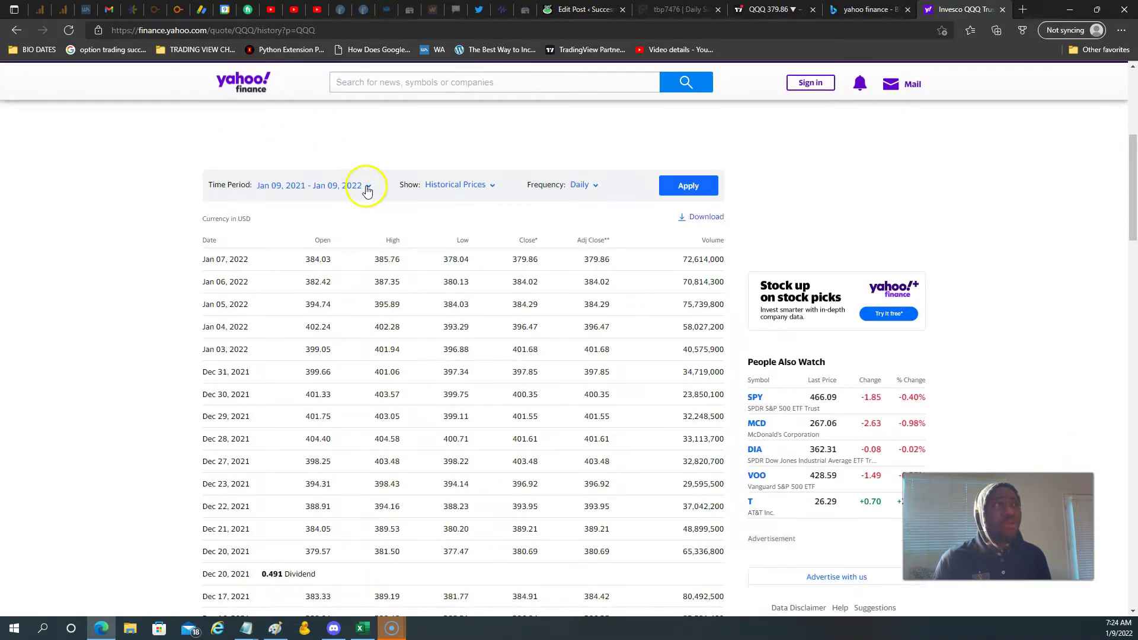
{"action": "left_click", "coordinate": [367, 189]}
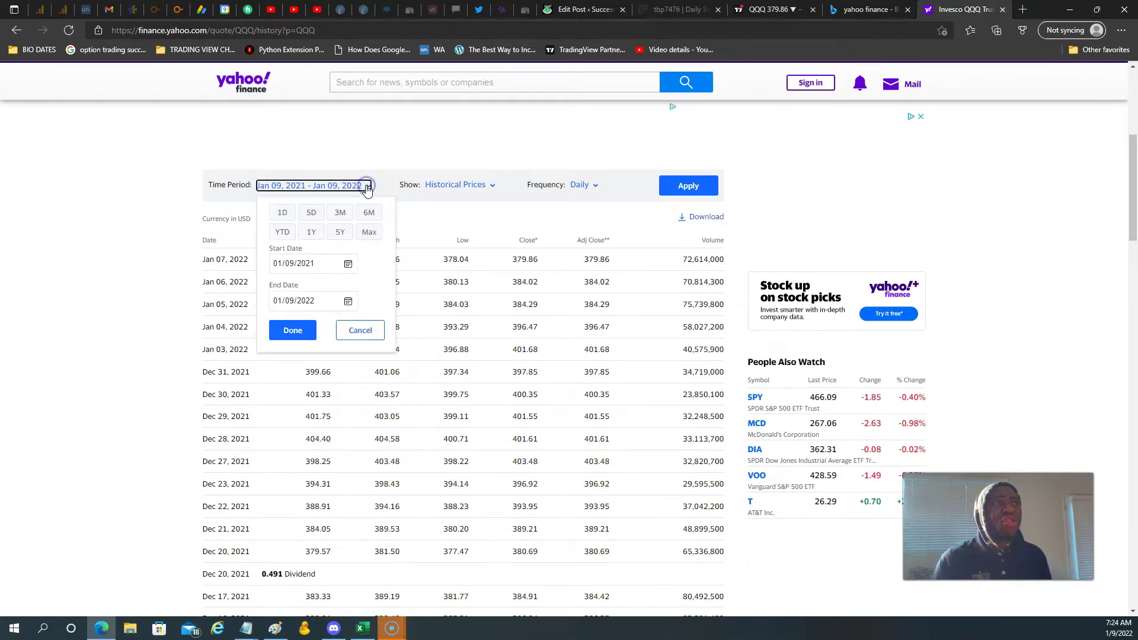
{"action": "left_click", "coordinate": [284, 266]}
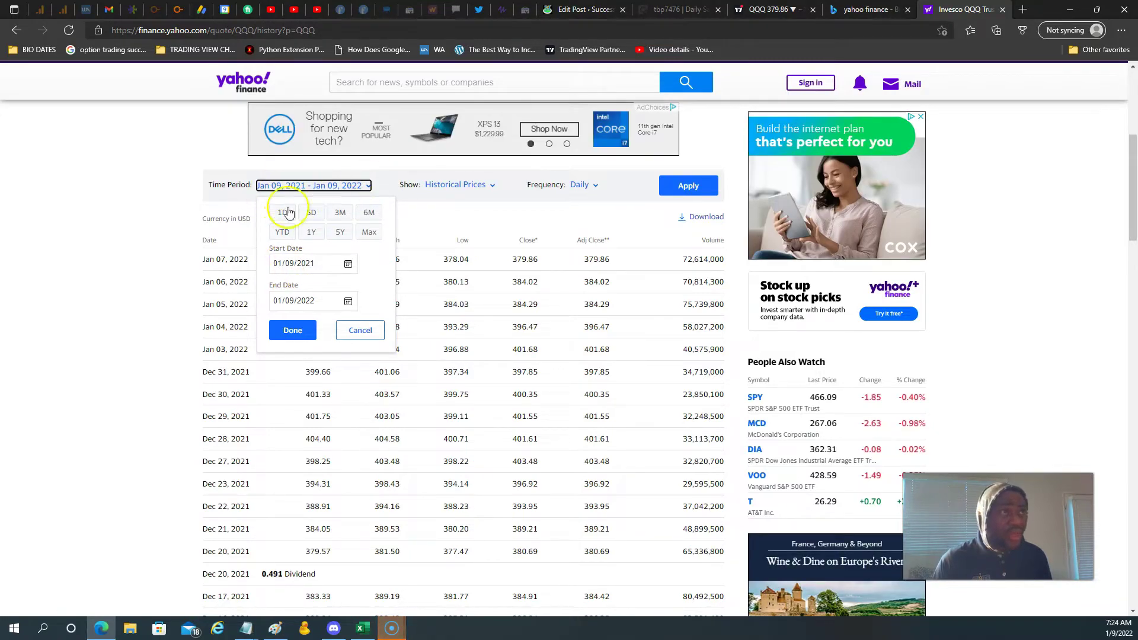
{"action": "left_click", "coordinate": [289, 263]}
{"action": "type", "text": "02"}
{"action": "left_click", "coordinate": [306, 263]}
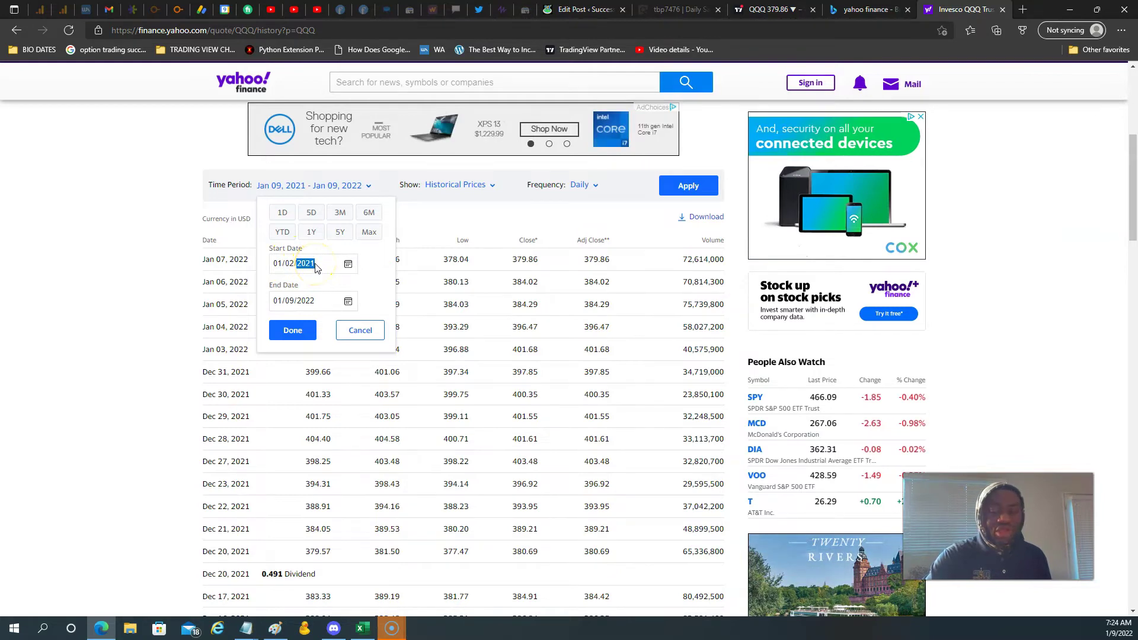
{"action": "type", "text": "2"}
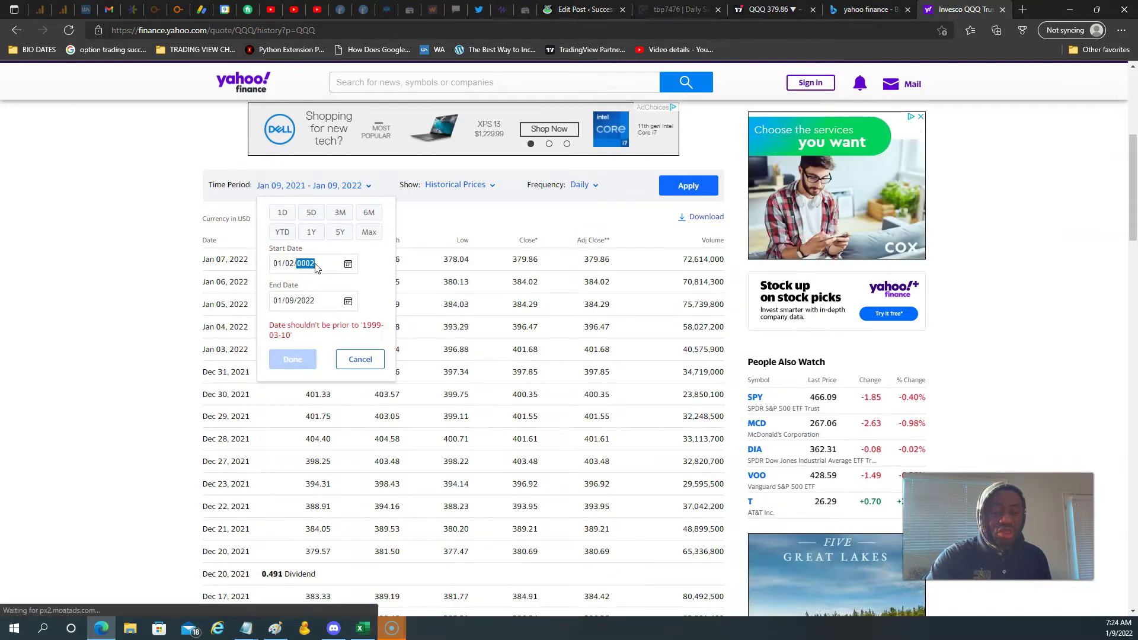
{"action": "type", "text": "020"}
{"action": "left_click", "coordinate": [312, 306]}
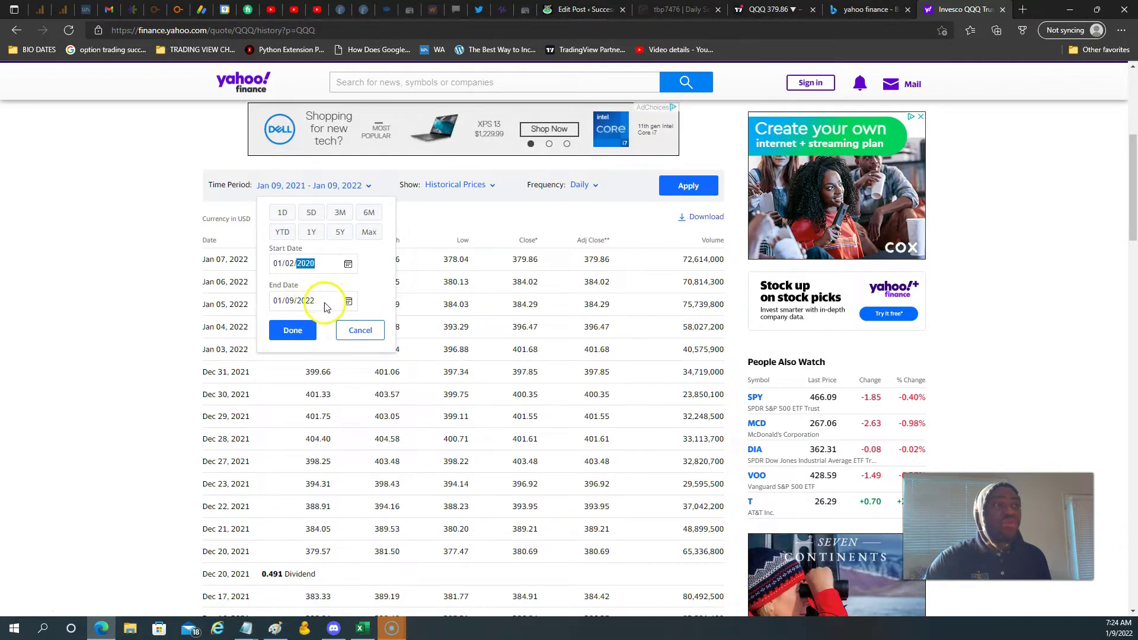
{"action": "left_click", "coordinate": [294, 331]}
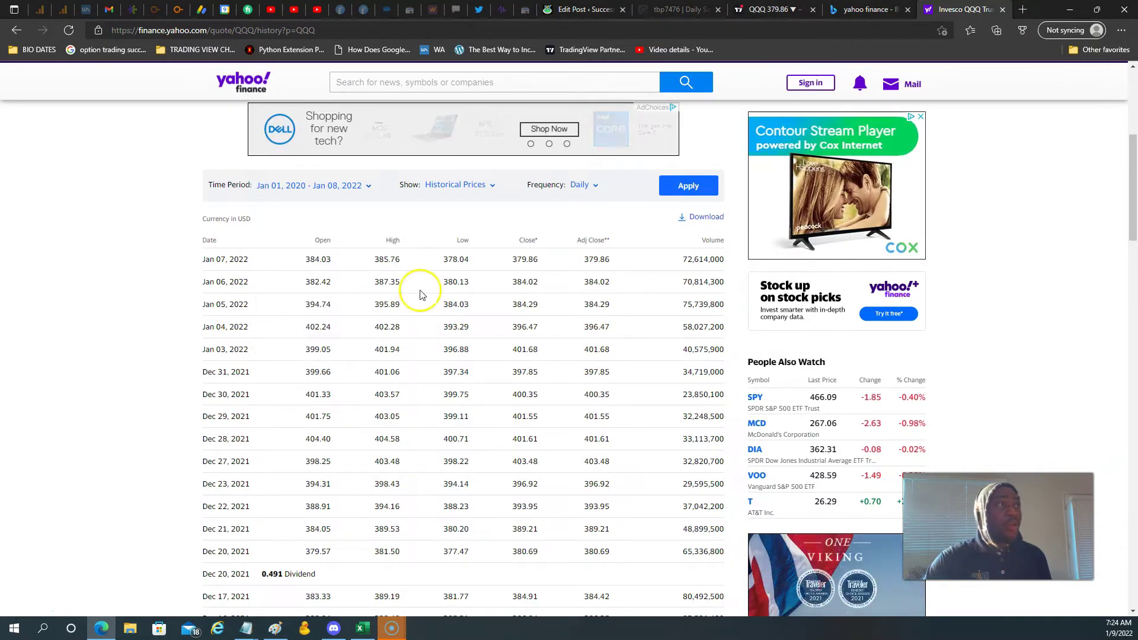
{"action": "scroll", "coordinate": [415, 294], "scroll_direction": "up", "scroll_amount": 3}
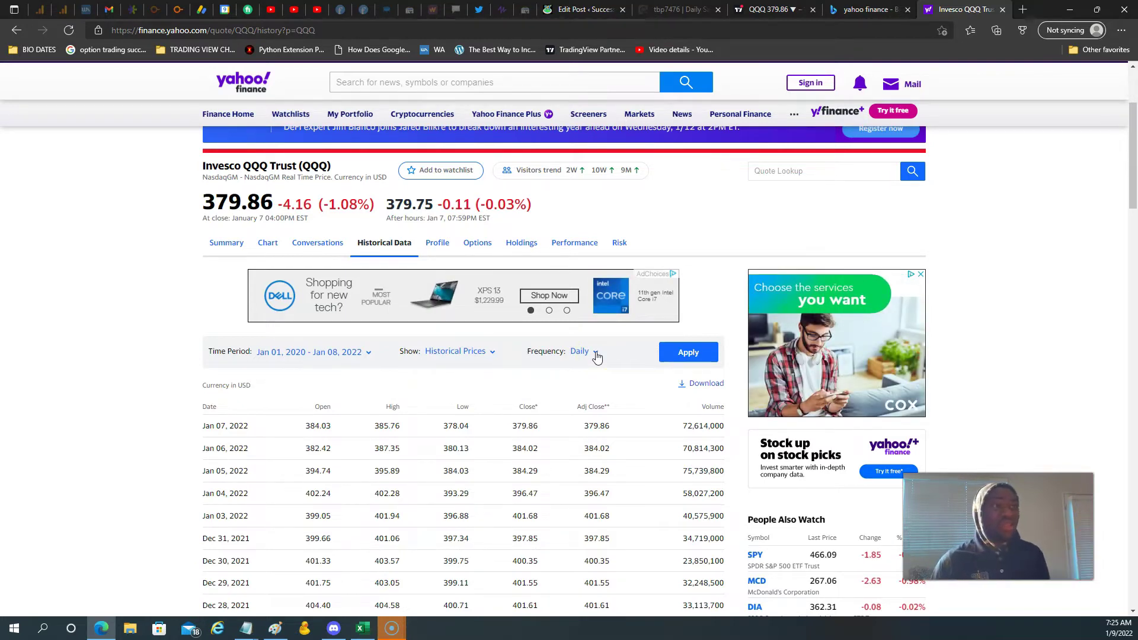
{"action": "left_click", "coordinate": [688, 353]}
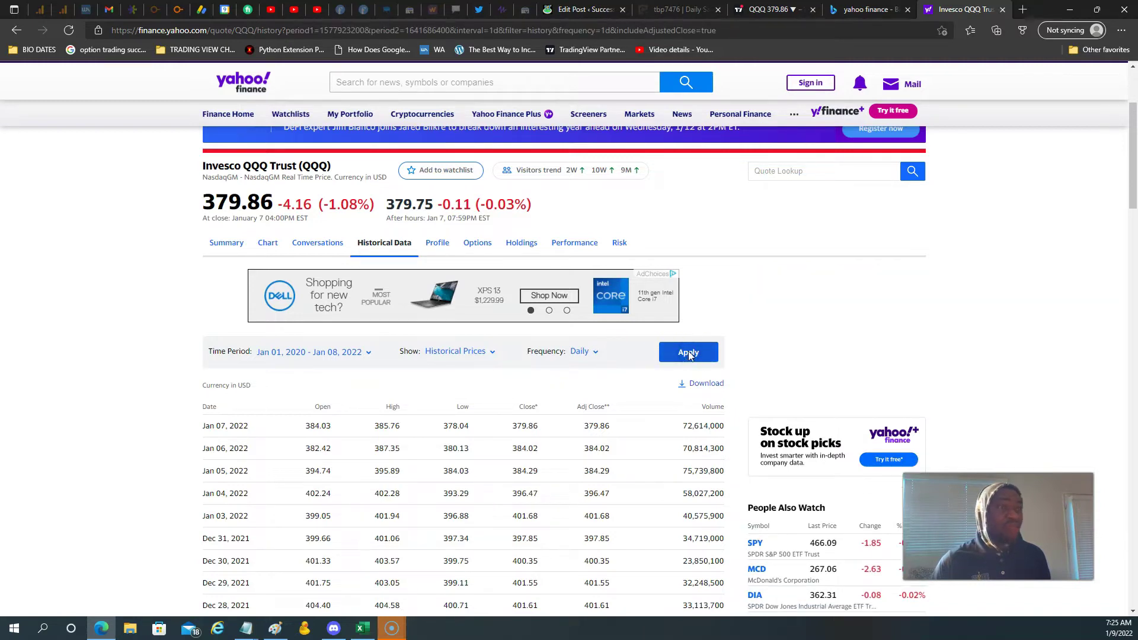
{"action": "left_click", "coordinate": [646, 374]}
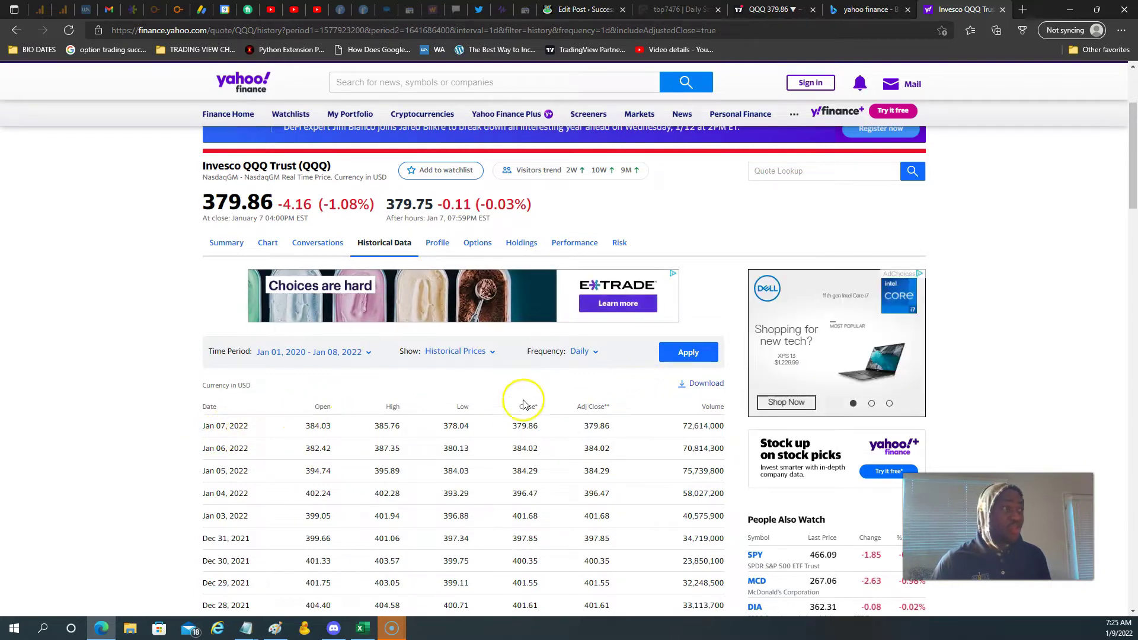
Download the QQQ historical prices as a CSV file and open it in a maximized Excel window.
{"action": "left_click", "coordinate": [704, 384]}
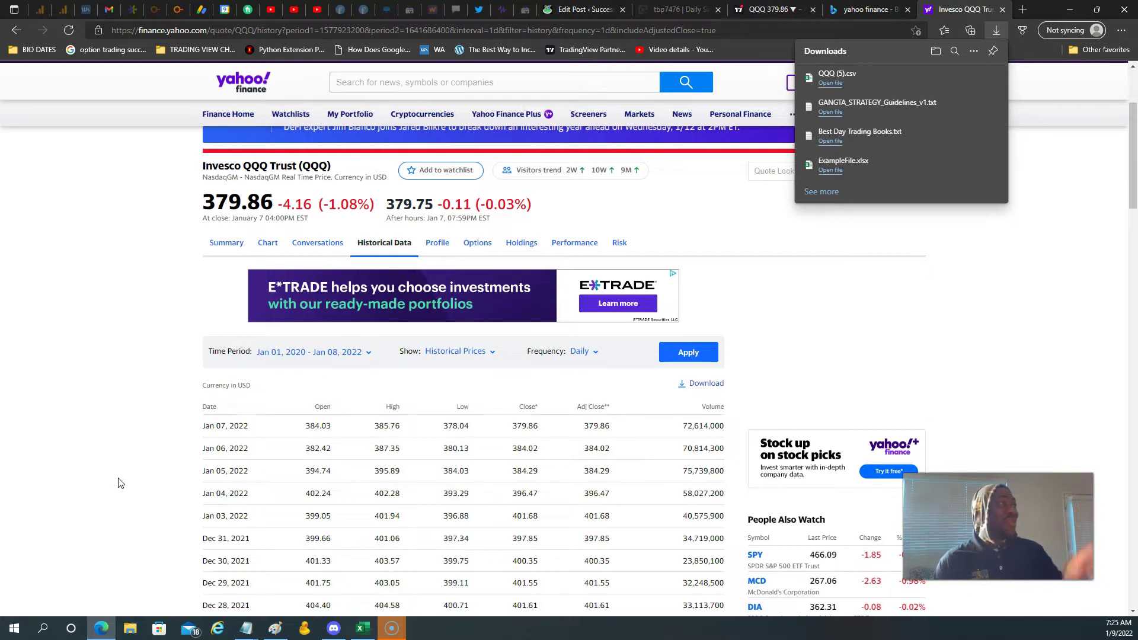
{"action": "left_click", "coordinate": [832, 83]}
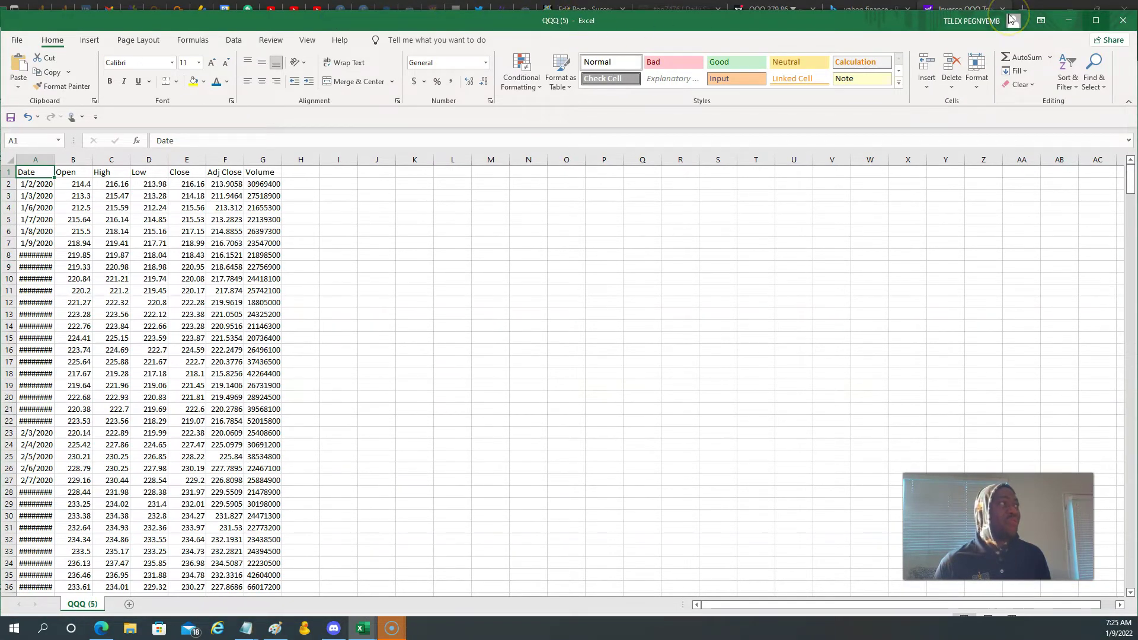
{"action": "left_click", "coordinate": [1095, 21]}
Widen the Date, Volume and empty H columns and make the cells in columns A to K bold at font size 14.
{"action": "left_click_drag", "start_coordinate": [52, 148], "coordinate": [94, 150]}
{"action": "left_click_drag", "start_coordinate": [316, 148], "coordinate": [354, 149]}
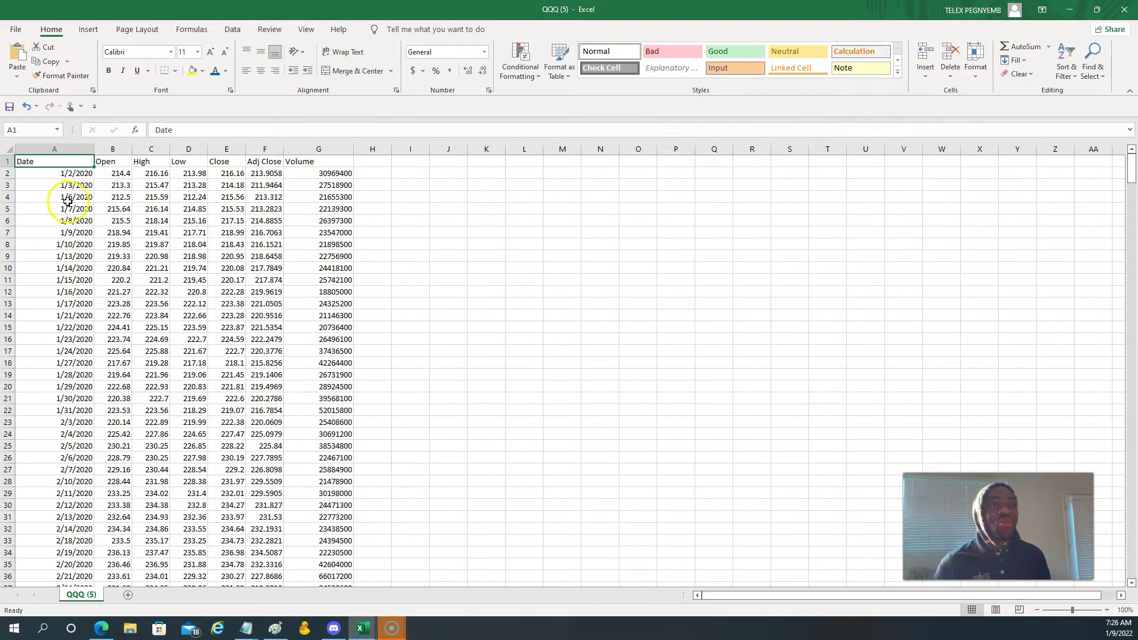
{"action": "left_click_drag", "start_coordinate": [74, 160], "coordinate": [342, 539]}
{"action": "left_click_drag", "start_coordinate": [443, 526], "coordinate": [481, 525]}
{"action": "left_click", "coordinate": [107, 70]}
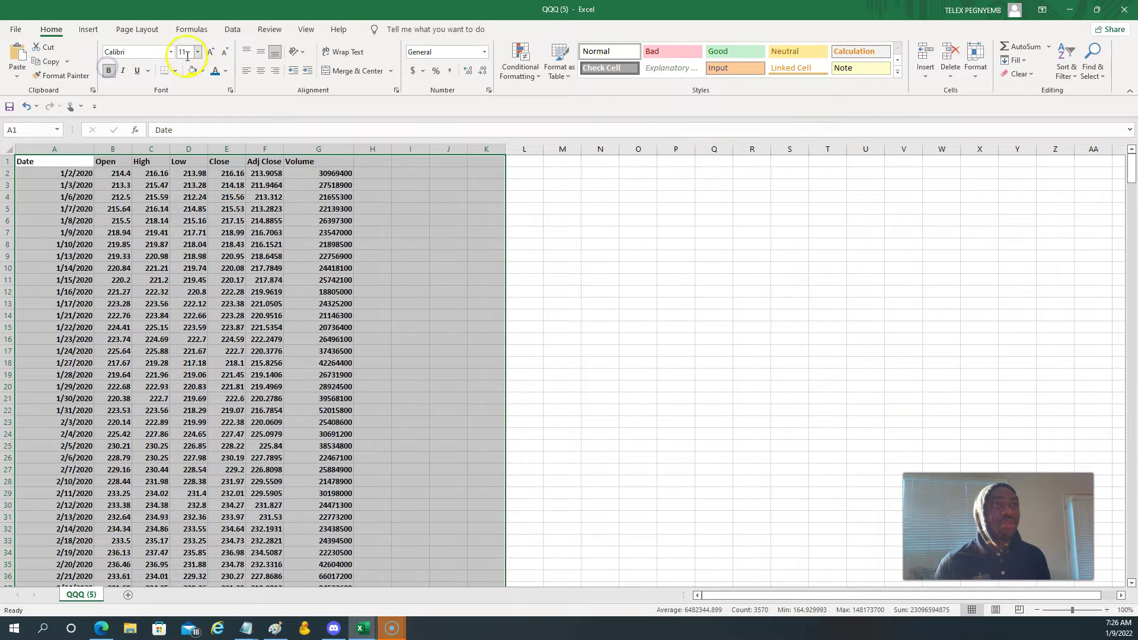
{"action": "left_click", "coordinate": [211, 52]}
{"action": "left_click", "coordinate": [211, 52]}
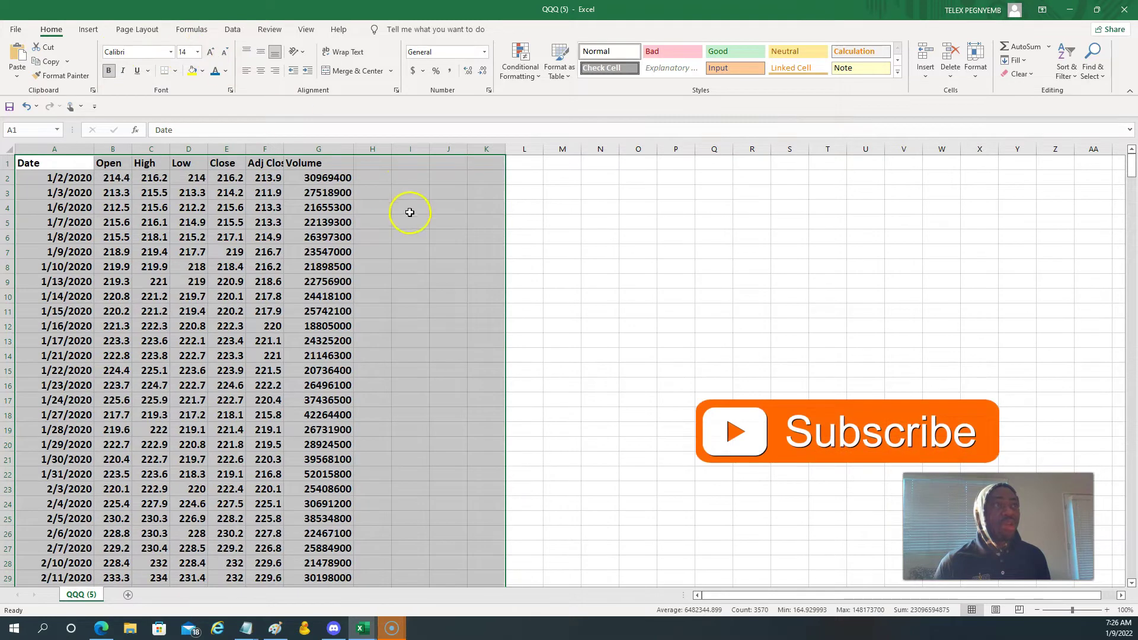
{"action": "left_click_drag", "start_coordinate": [391, 149], "coordinate": [413, 152]}
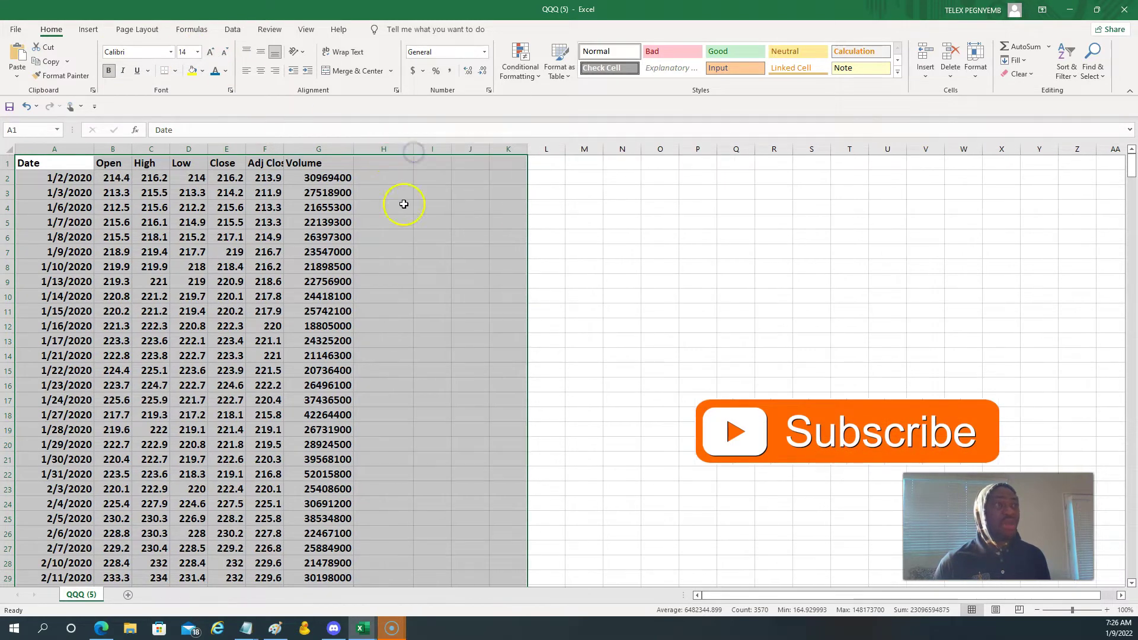
Rename the worksheet as QQQ ATR Calculation.
{"action": "double_click", "coordinate": [82, 595]}
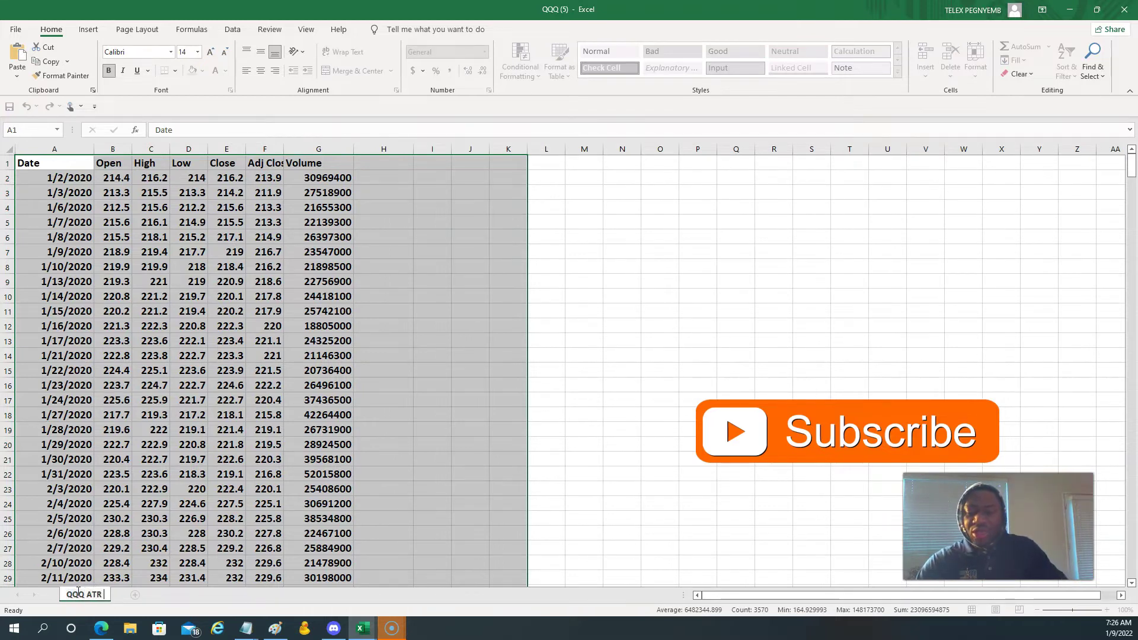
{"action": "type", "text": "QQQ ATR Calculation"}
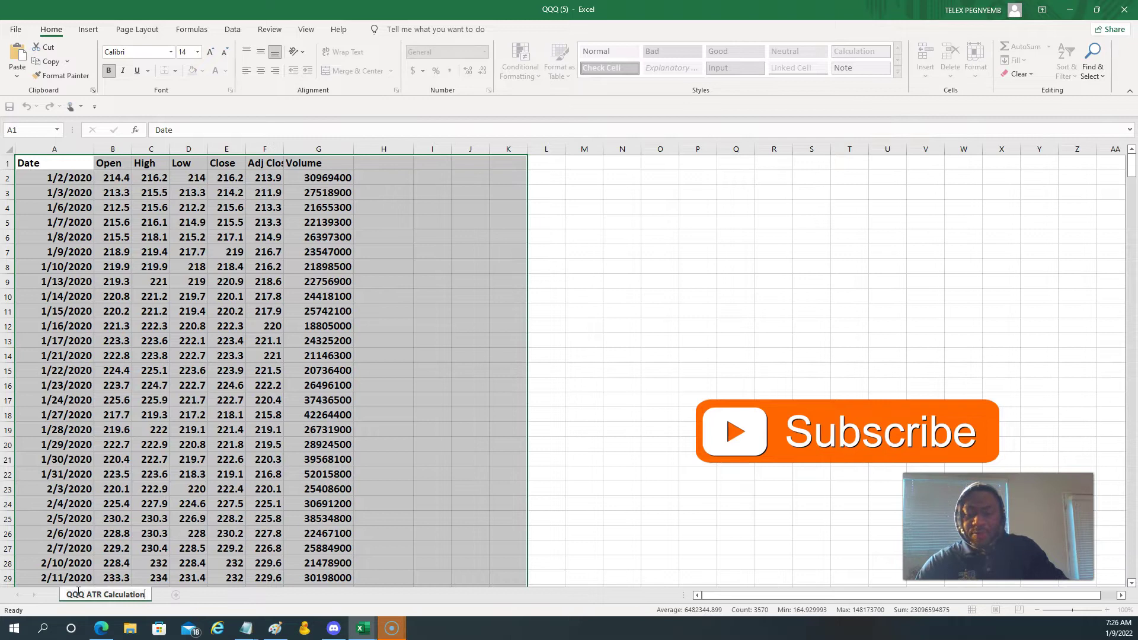
{"action": "left_click", "coordinate": [422, 194]}
Widen column H further and enter the heading Daily Range in H1.
{"action": "left_click_drag", "start_coordinate": [411, 147], "coordinate": [438, 148]}
{"action": "left_click", "coordinate": [400, 163]}
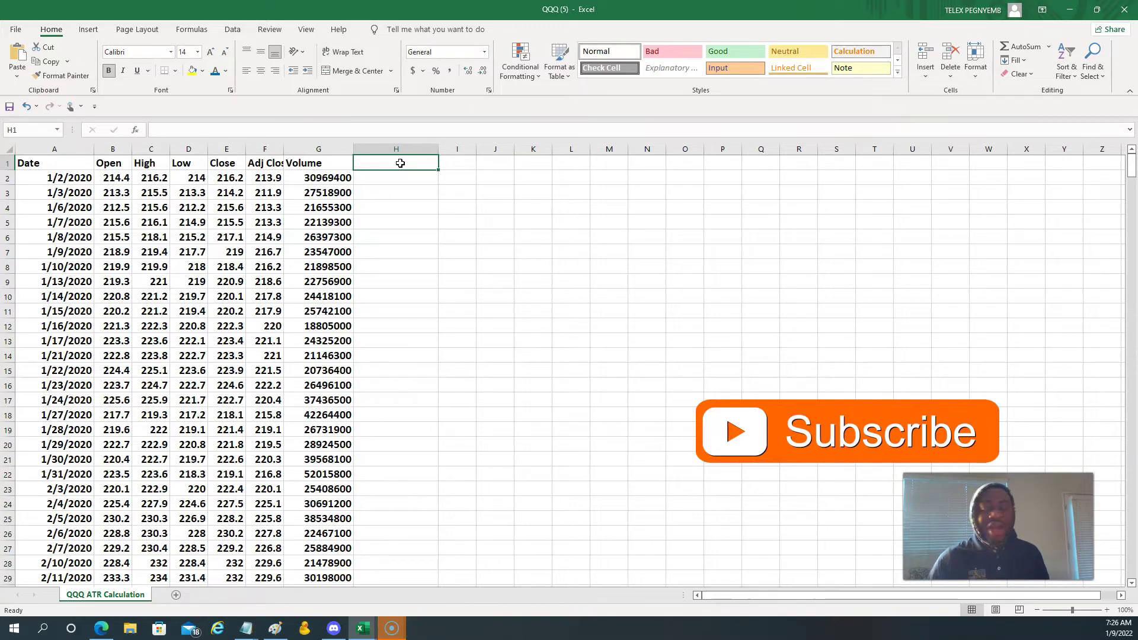
{"action": "type", "text": "DAily Range"}
{"action": "key", "text": "Return"}
Fill the Daily Range heading cell with the standard orange color.
{"action": "left_click", "coordinate": [396, 162]}
{"action": "left_click", "coordinate": [202, 72]}
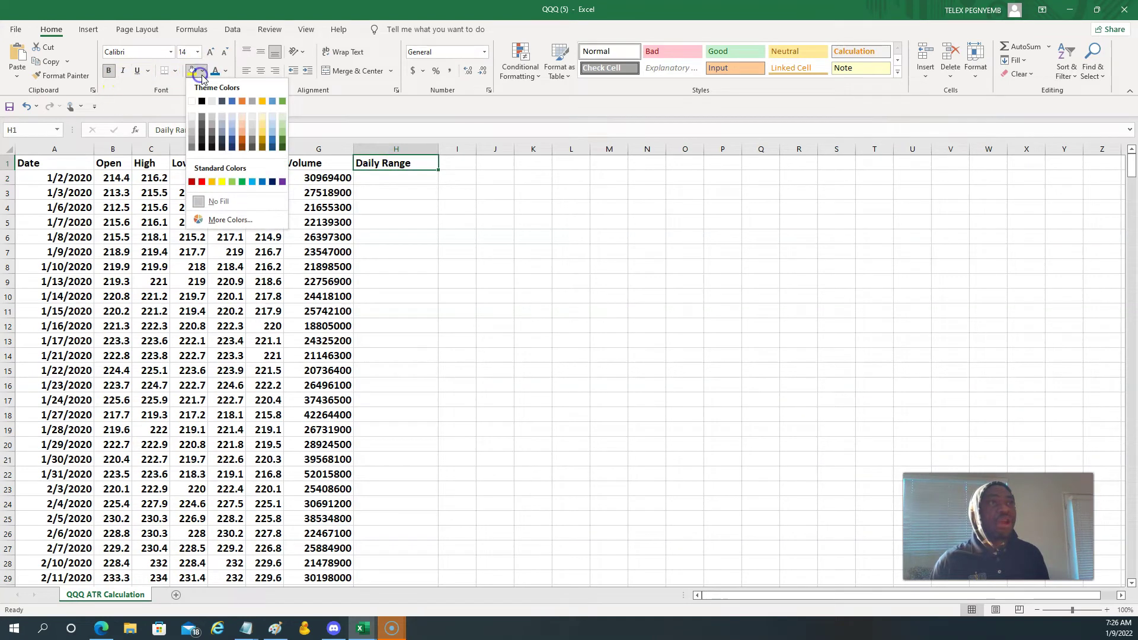
{"action": "left_click", "coordinate": [212, 184]}
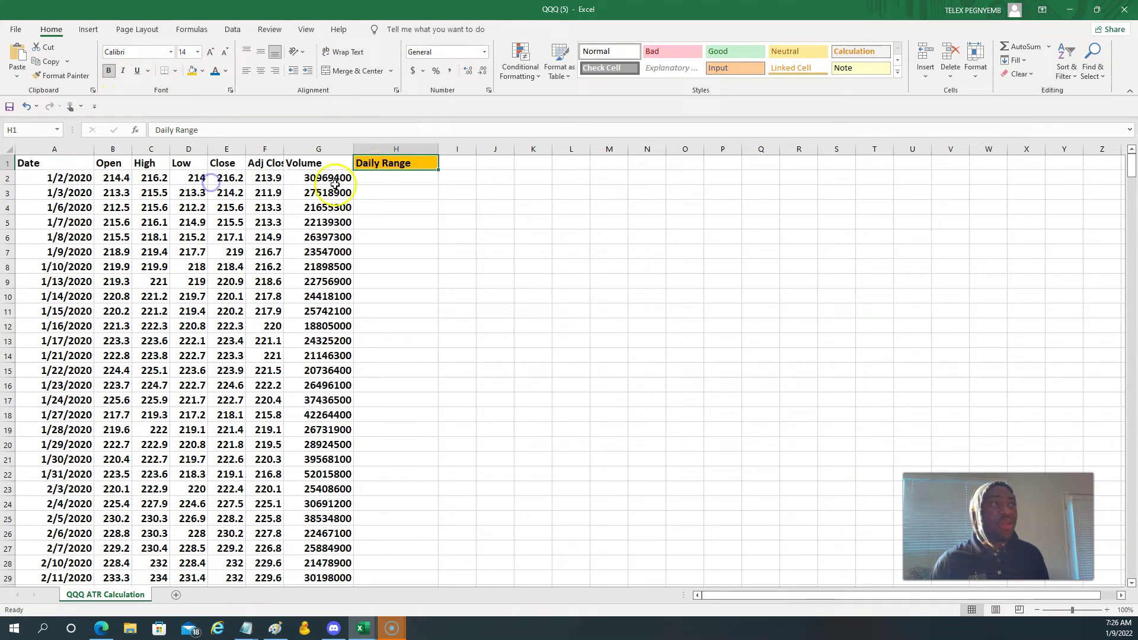
Widen column I and enter the formula =C2-D2 in H2 for the first day's high minus low.
{"action": "left_click", "coordinate": [402, 178]}
{"action": "left_click_drag", "start_coordinate": [477, 148], "coordinate": [566, 147]}
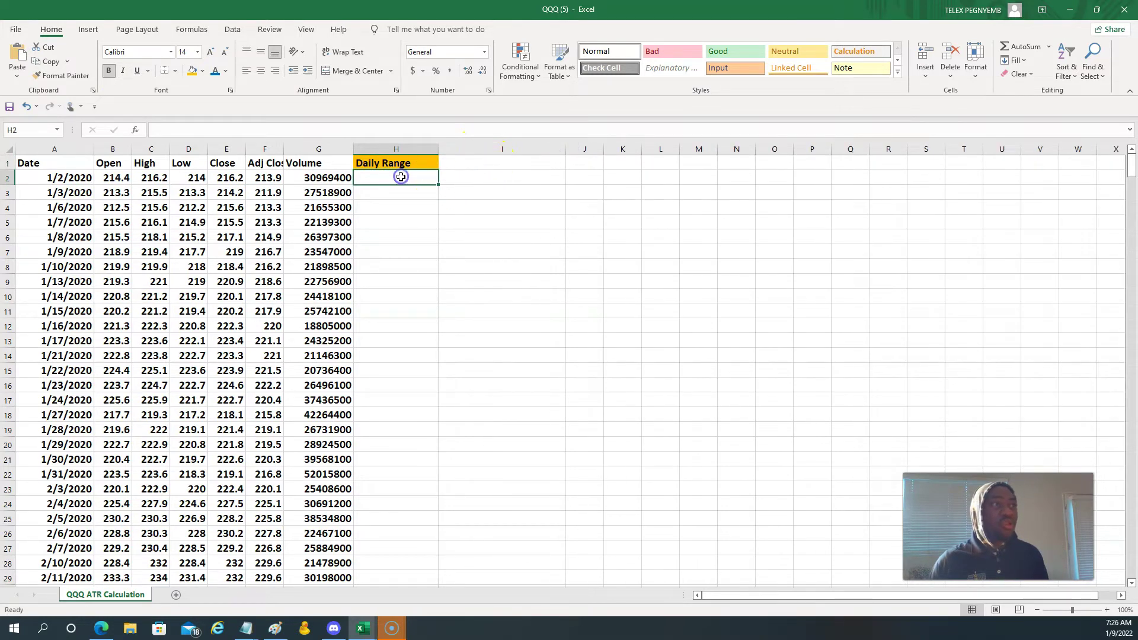
{"action": "type", "text": "="}
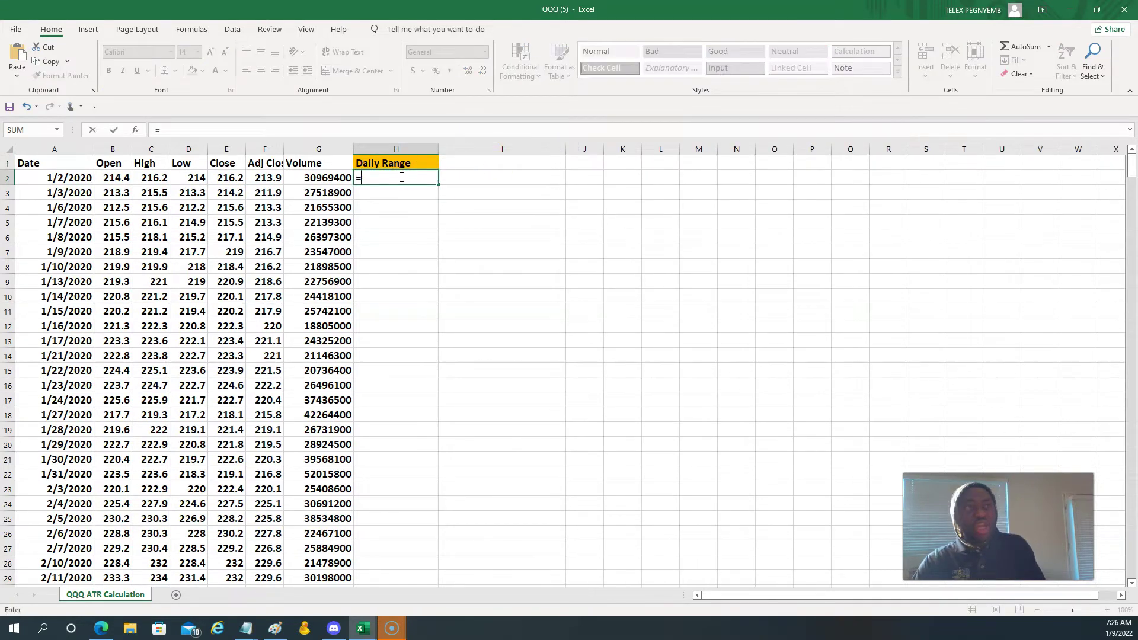
{"action": "left_click", "coordinate": [160, 179]}
{"action": "type", "text": "-"}
{"action": "left_click", "coordinate": [199, 178]}
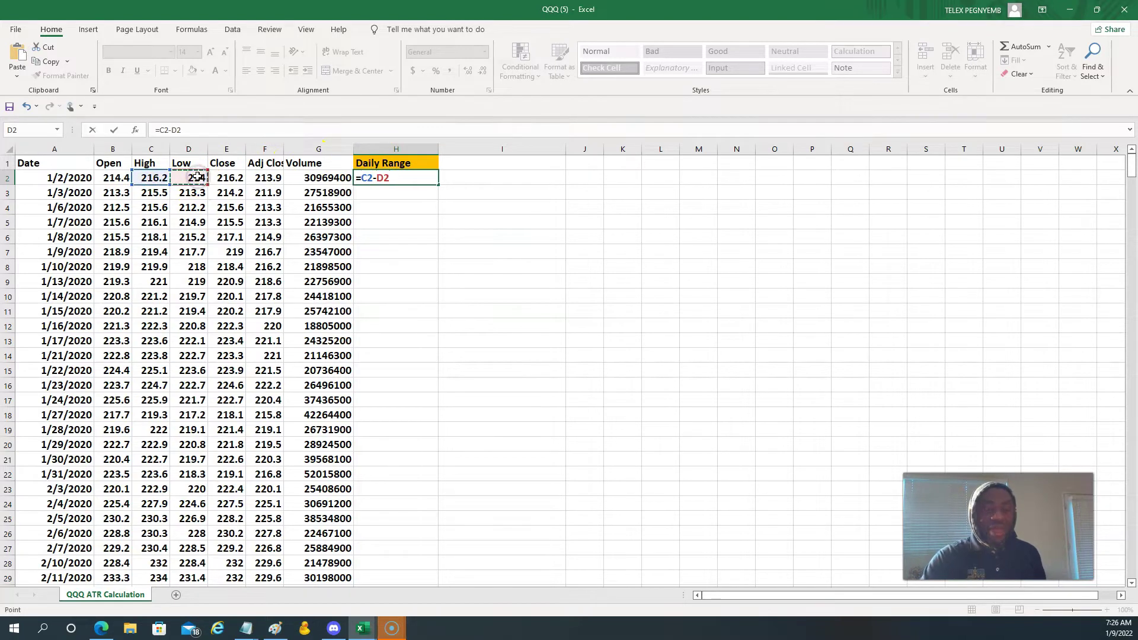
{"action": "key", "text": "Return"}
{"action": "left_click", "coordinate": [398, 177]}
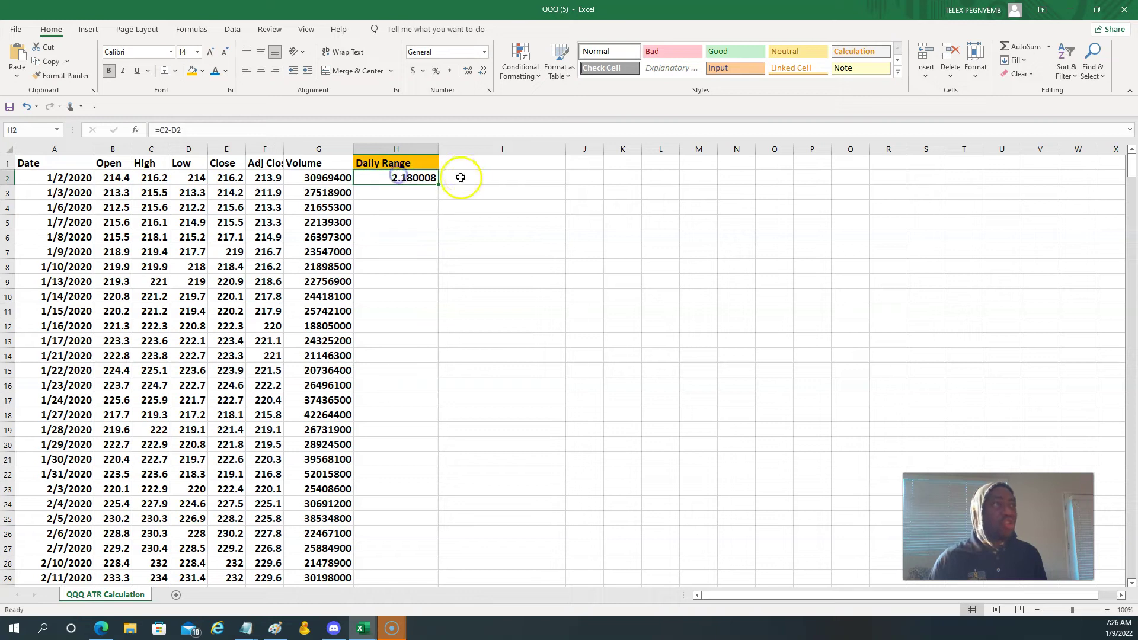
Apply the Number format to the first daily range value in H2 and center it in the cell.
{"action": "left_click", "coordinate": [483, 52]}
{"action": "left_click", "coordinate": [465, 110]}
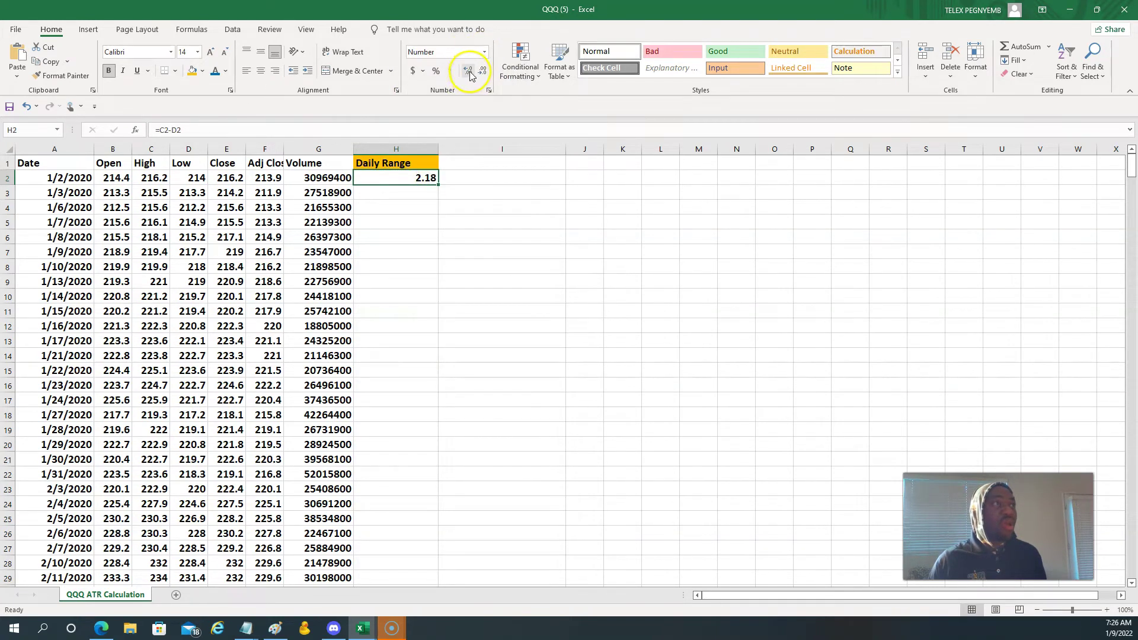
{"action": "left_click", "coordinate": [261, 70]}
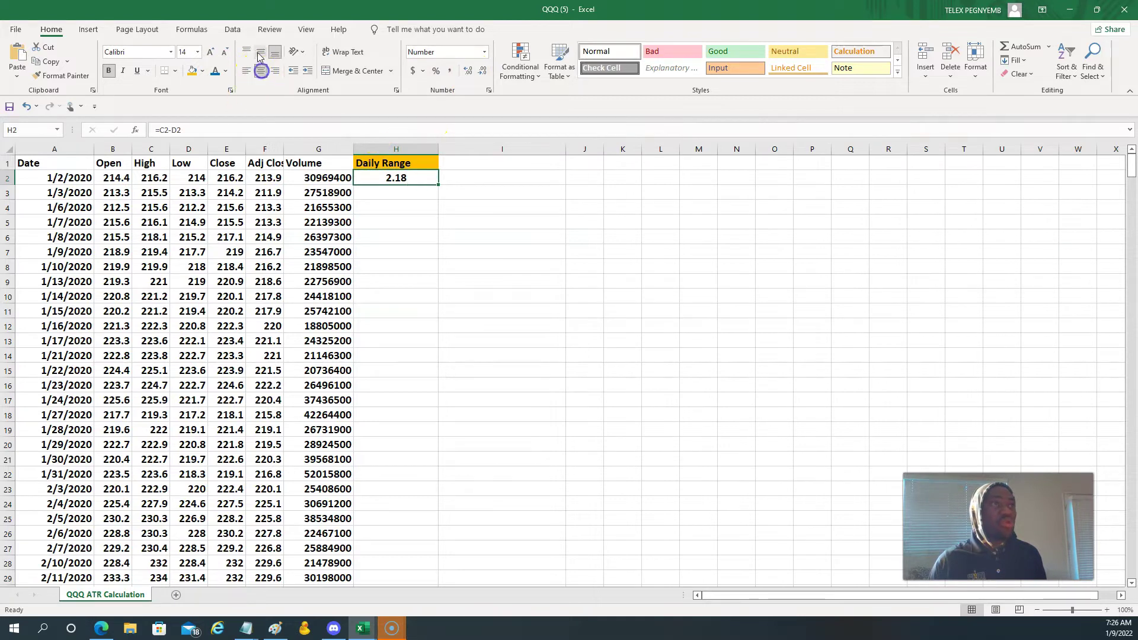
Fill the H2 daily range formula down column H through the last date row and check the filled values.
{"action": "double_click", "coordinate": [439, 183]}
{"action": "scroll", "coordinate": [400, 428], "scroll_direction": "down", "scroll_amount": 20}
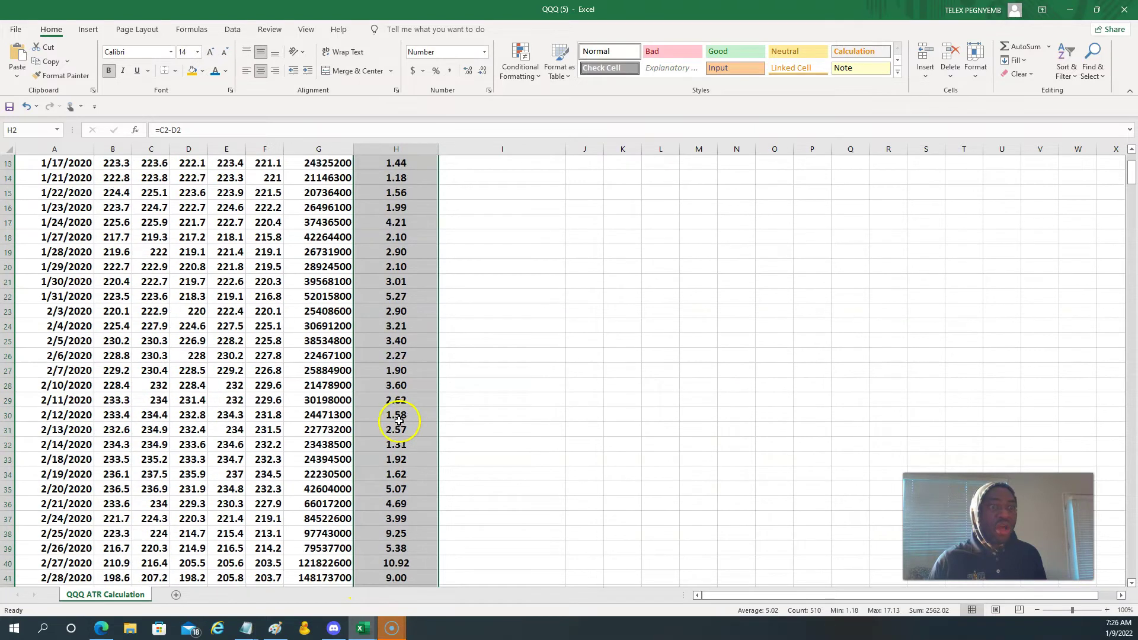
{"action": "scroll", "coordinate": [399, 399], "scroll_direction": "down", "scroll_amount": 20}
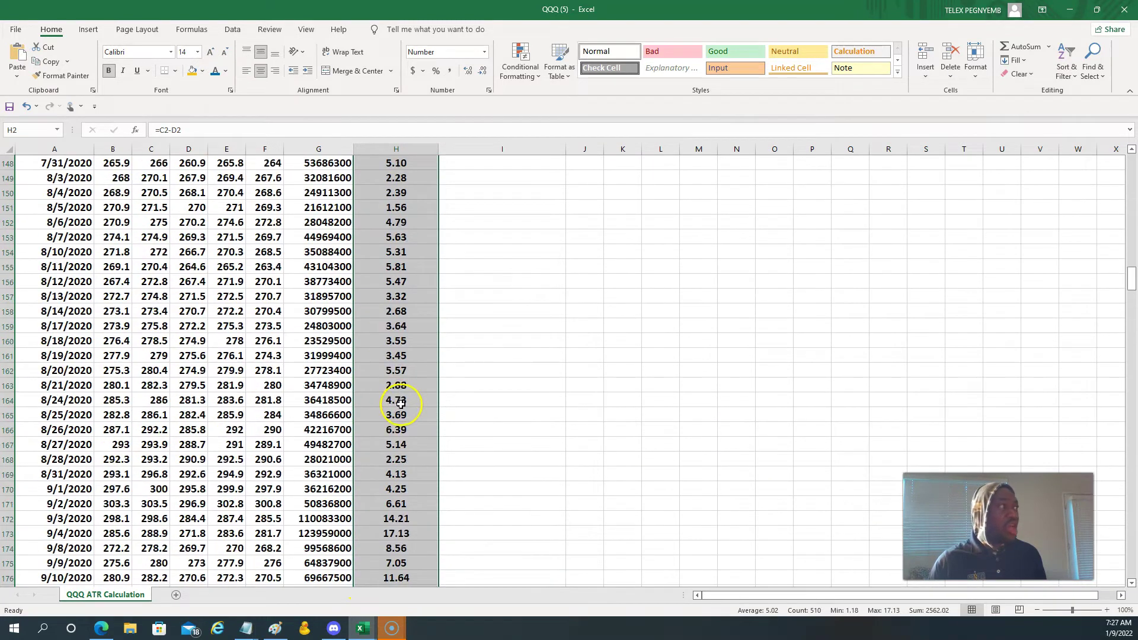
{"action": "scroll", "coordinate": [405, 420], "scroll_direction": "down", "scroll_amount": 20}
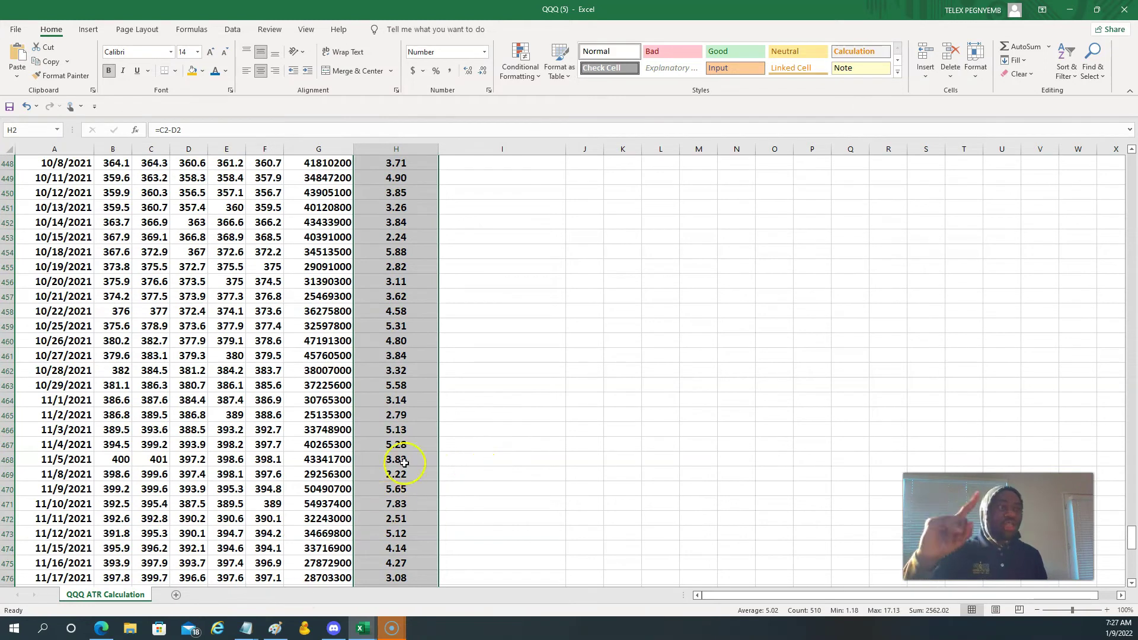
{"action": "scroll", "coordinate": [385, 474], "scroll_direction": "down", "scroll_amount": 14}
{"action": "scroll", "coordinate": [381, 439], "scroll_direction": "up", "scroll_amount": 9}
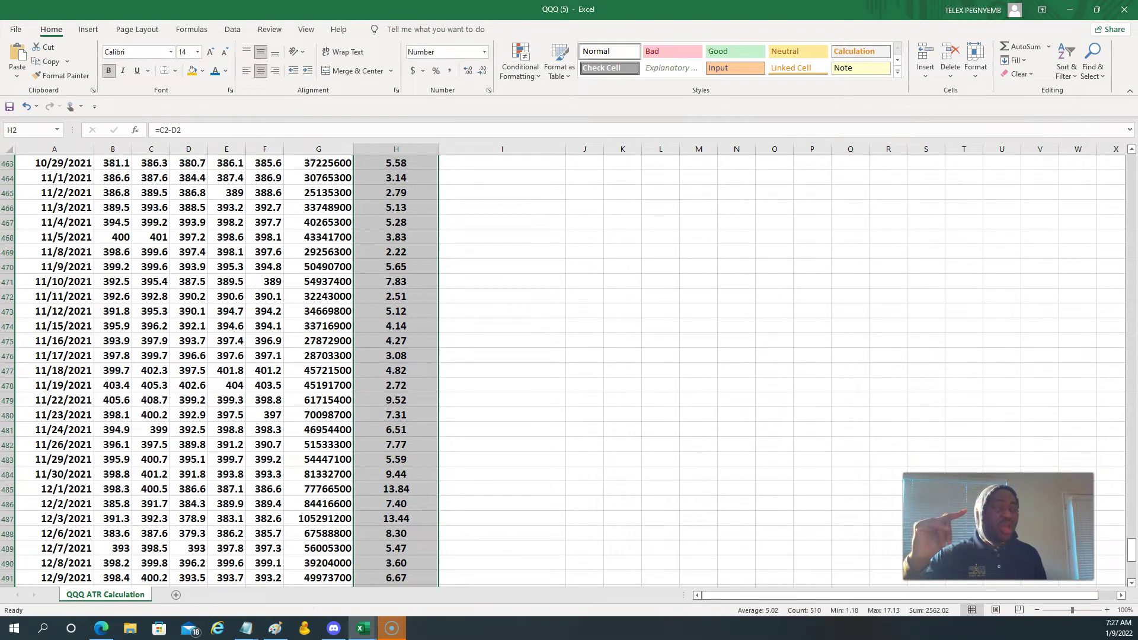
{"action": "left_click_drag", "start_coordinate": [1131, 554], "coordinate": [1131, 159]}
Widen column J and enter the headings ATR_7days in I1 and ATR_14days in J1.
{"action": "left_click_drag", "start_coordinate": [604, 149], "coordinate": [669, 149]}
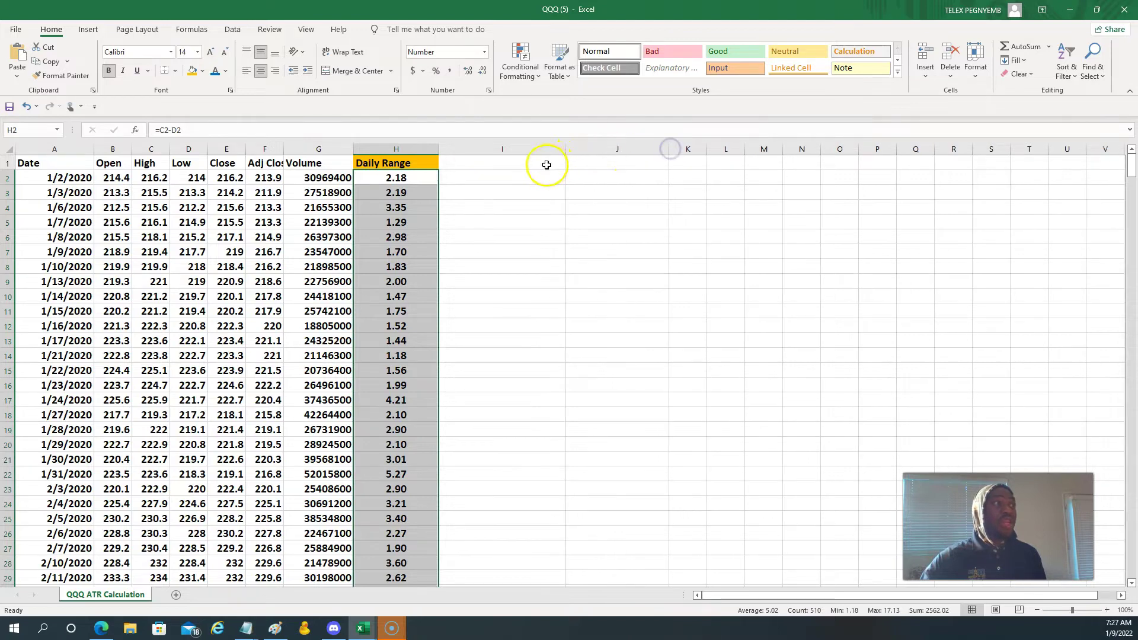
{"action": "left_click", "coordinate": [545, 165]}
{"action": "type", "text": "ATR_"}
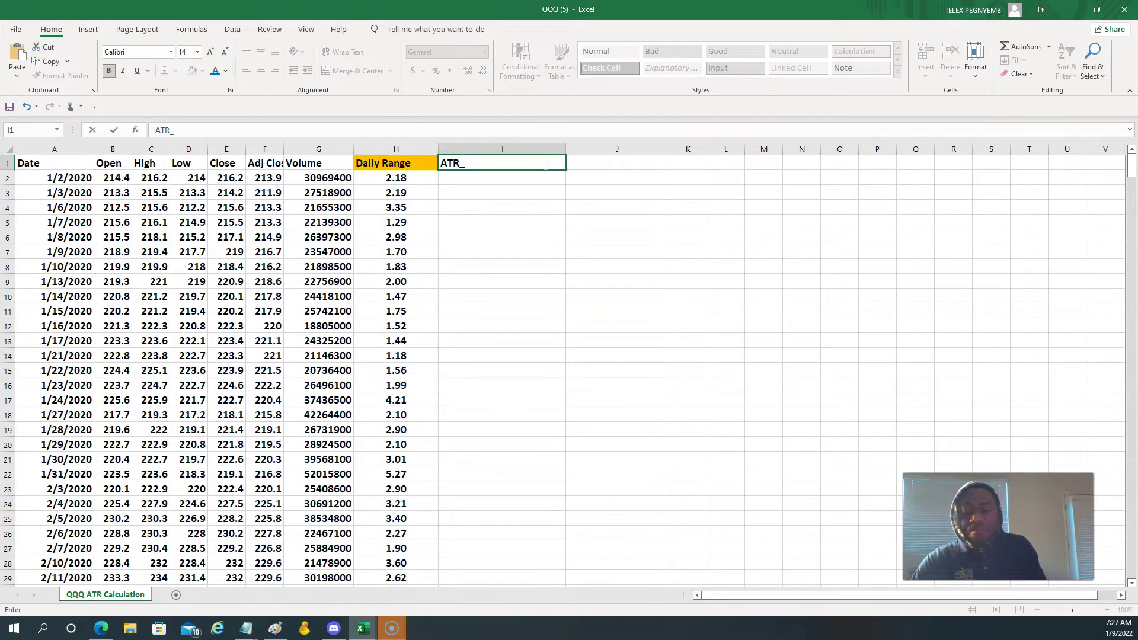
{"action": "type", "text": "7days"}
{"action": "key", "text": "Return"}
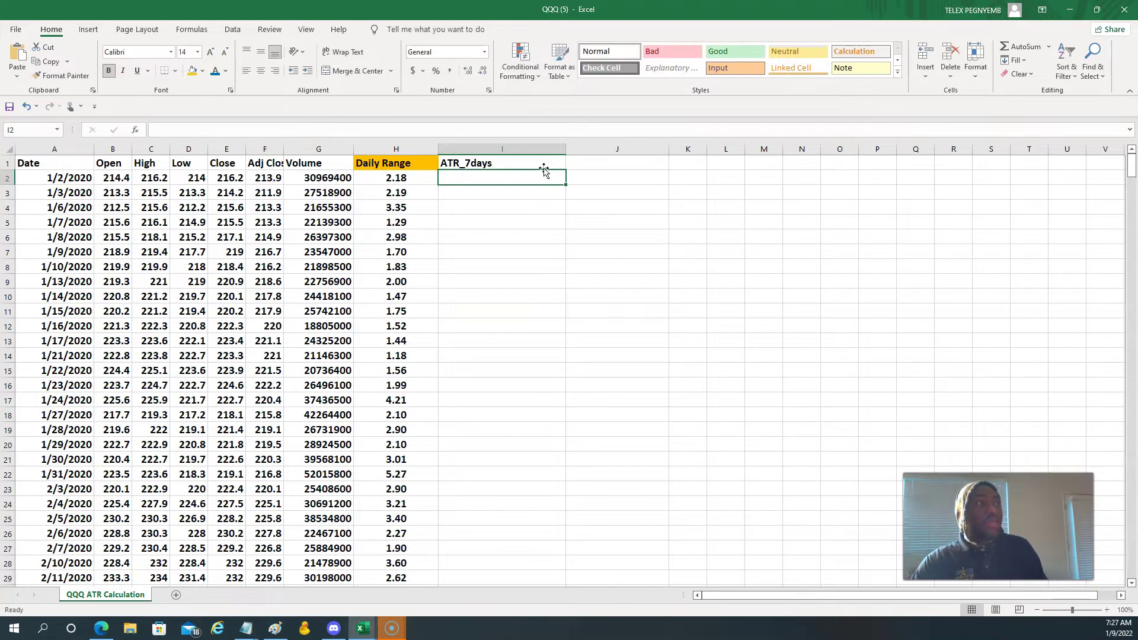
{"action": "left_click", "coordinate": [598, 165]}
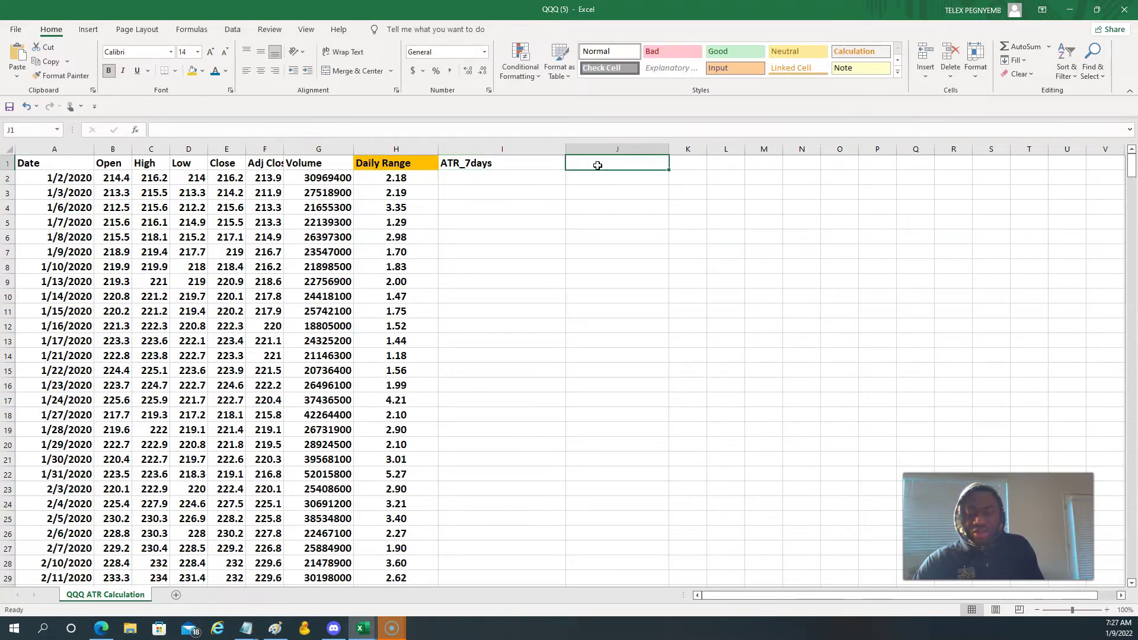
{"action": "type", "text": "ATR_14days"}
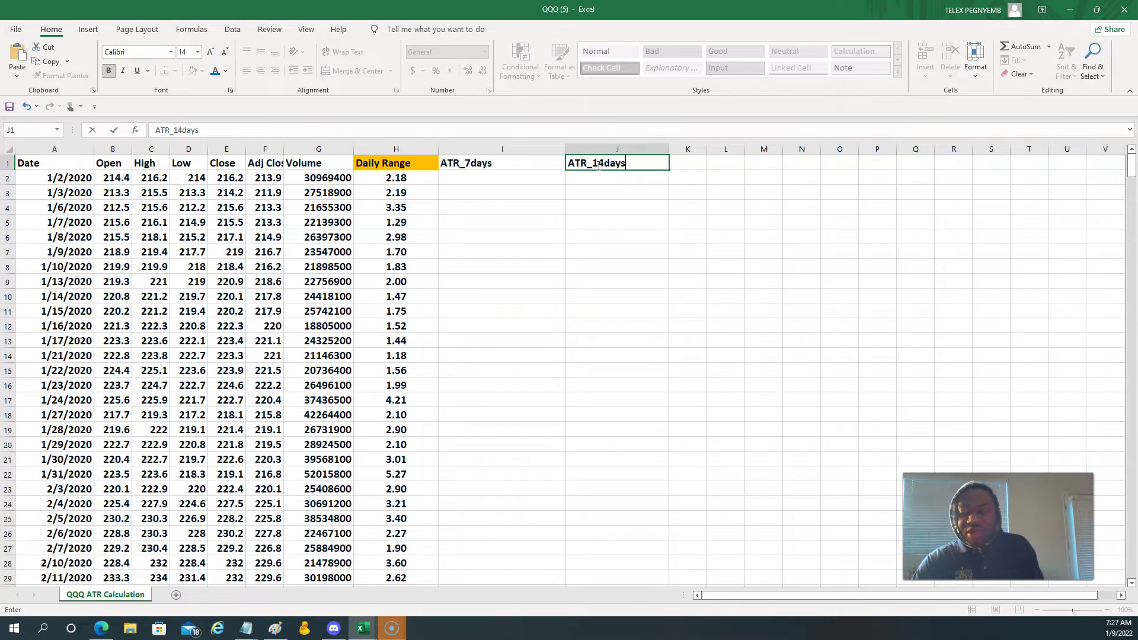
{"action": "key", "text": "Return"}
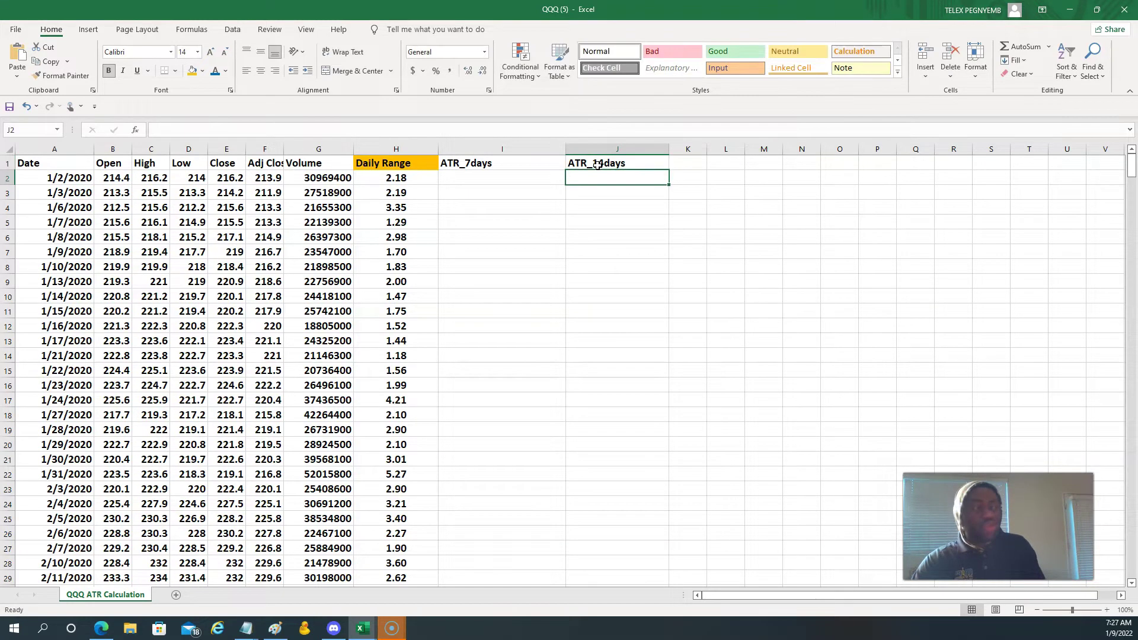
Widen column K and enter the heading ATR_50 in K1.
{"action": "left_click_drag", "start_coordinate": [706, 149], "coordinate": [779, 149]}
{"action": "left_click", "coordinate": [724, 161]}
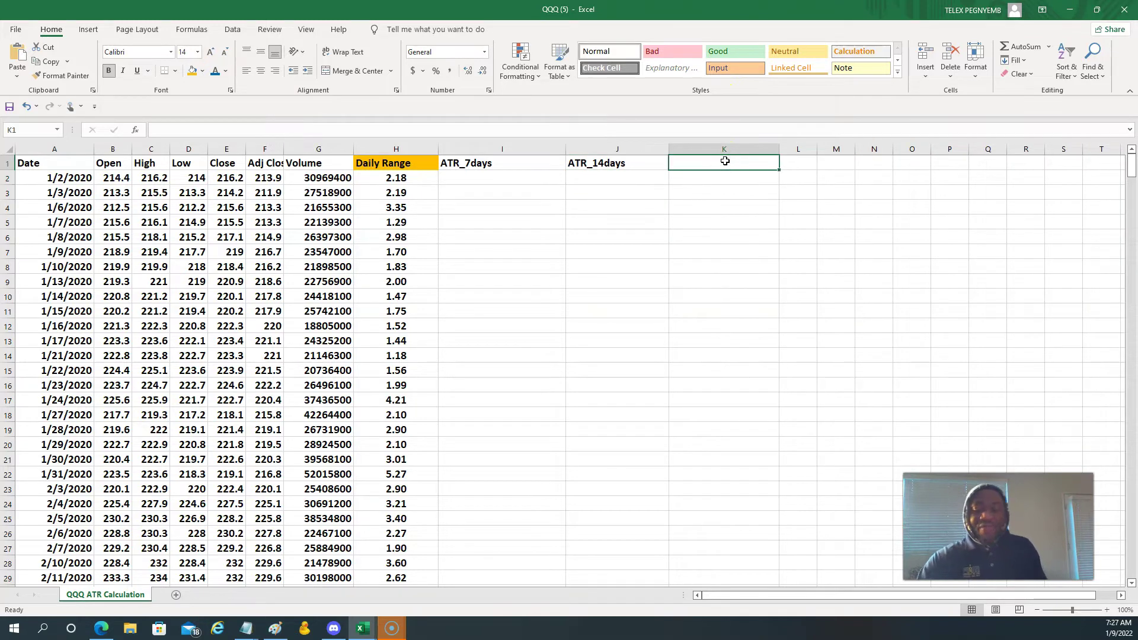
{"action": "type", "text": "ATR_50"}
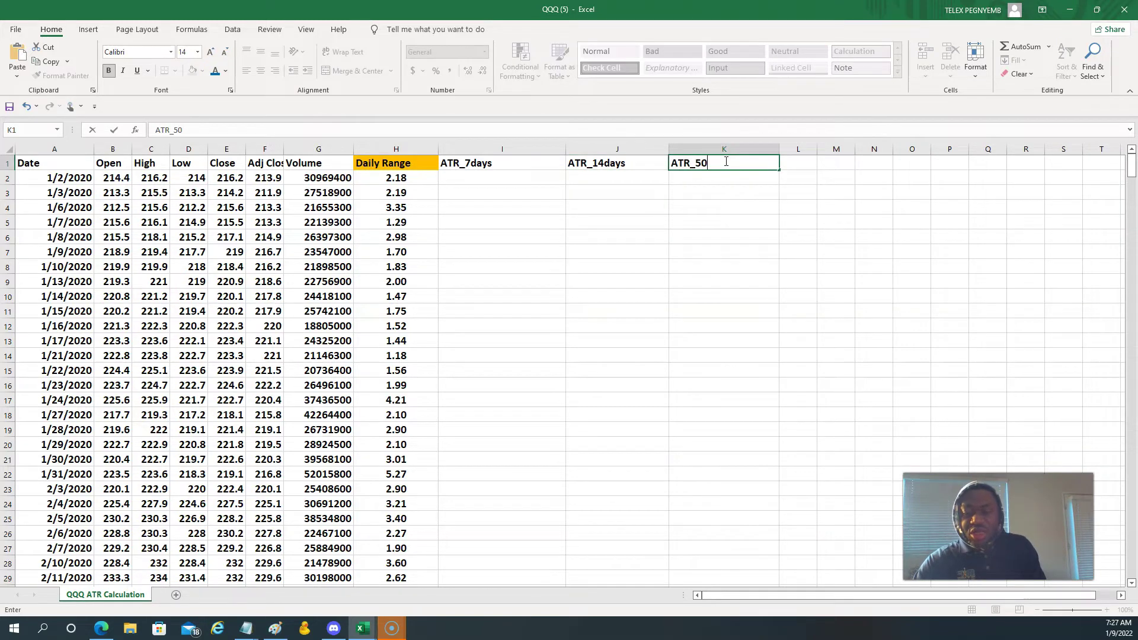
{"action": "key", "text": "Return"}
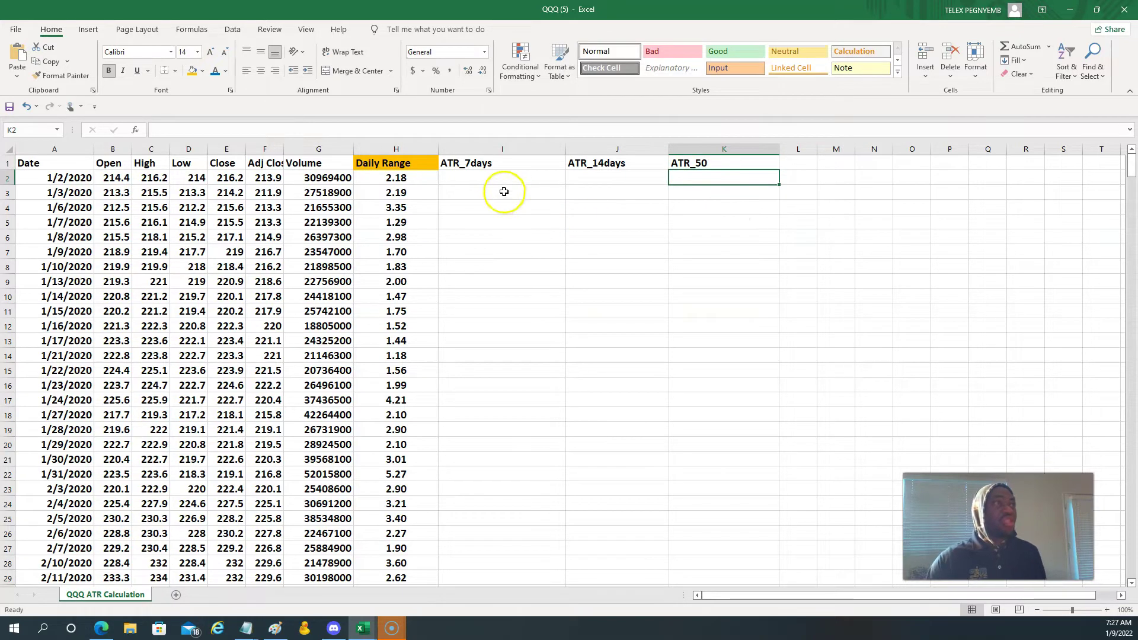
Shade the first seven daily range values, H2:H8, with a light blue theme fill color.
{"action": "left_click", "coordinate": [491, 174]}
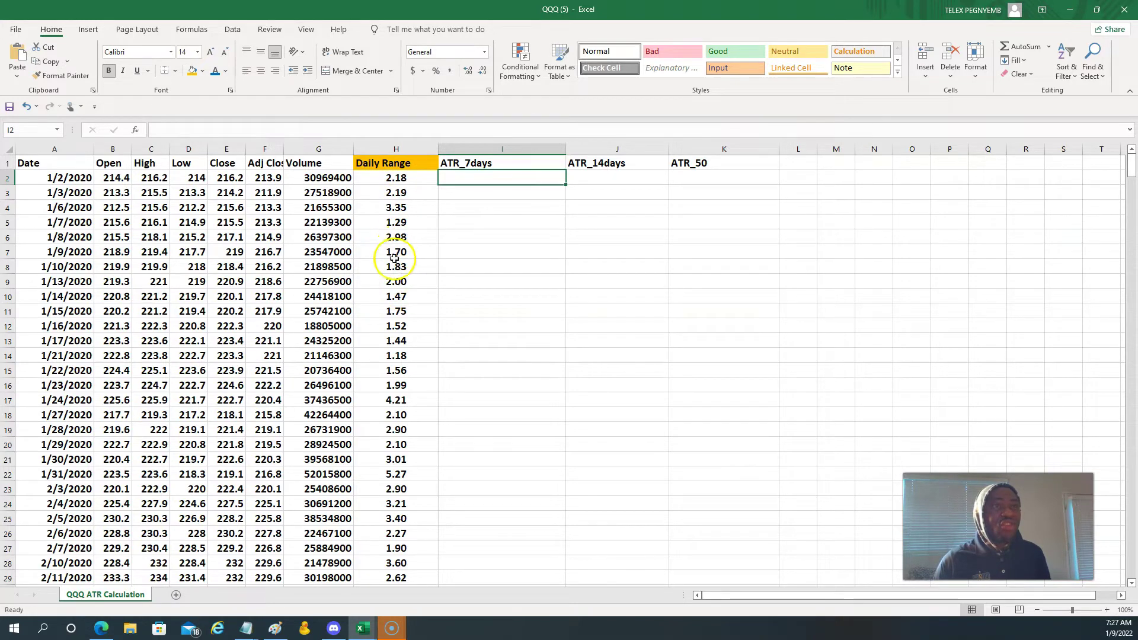
{"action": "left_click", "coordinate": [447, 280]}
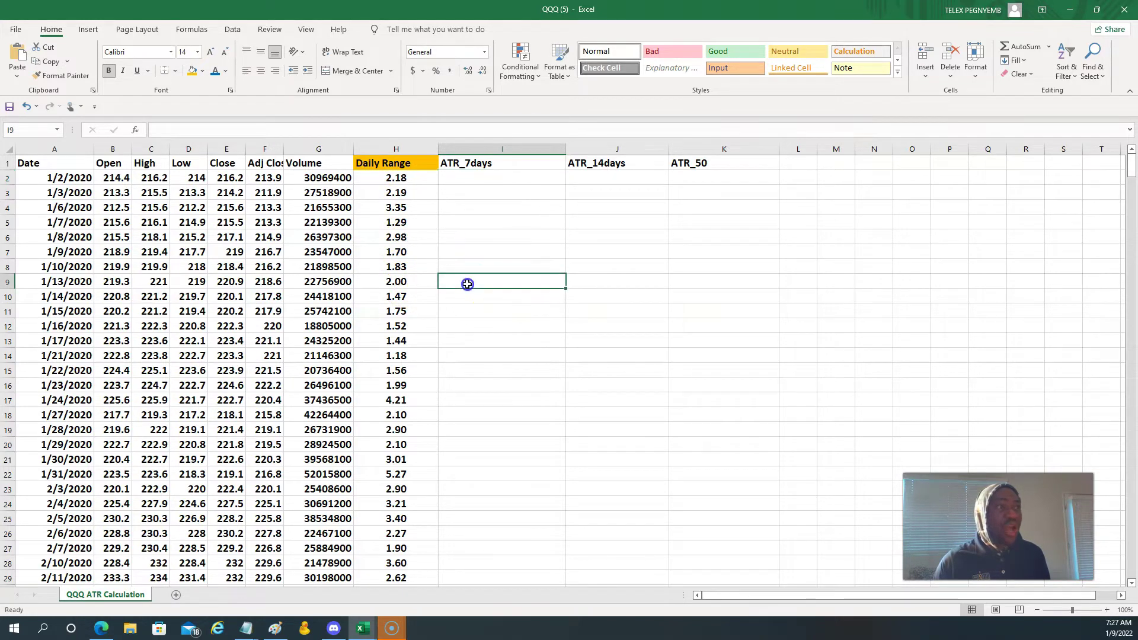
{"action": "left_click_drag", "start_coordinate": [402, 176], "coordinate": [409, 267]}
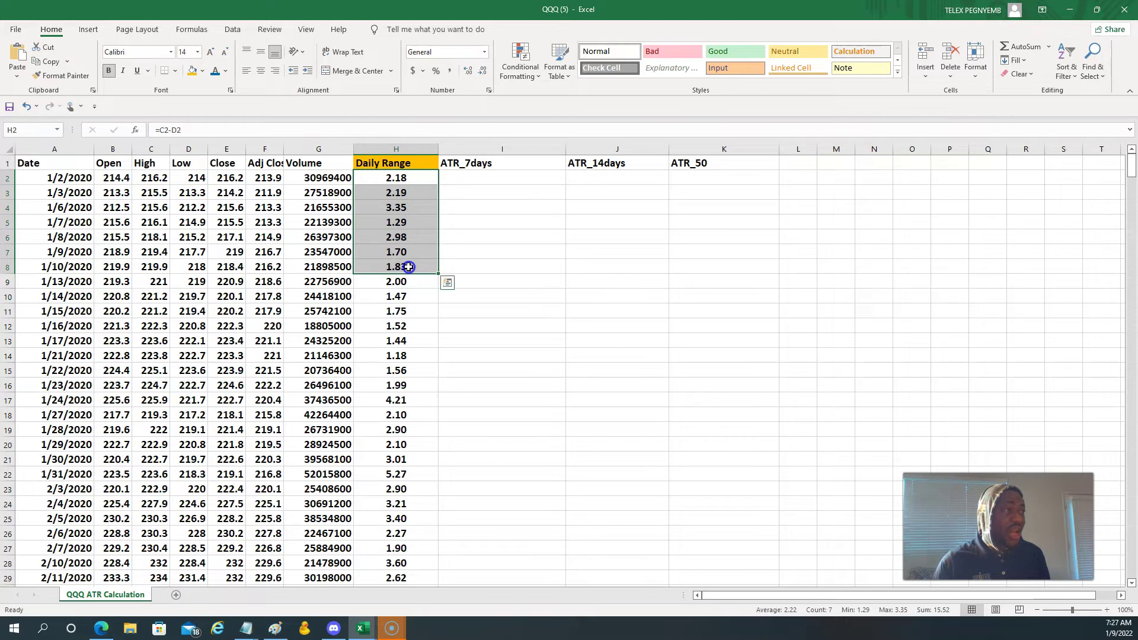
{"action": "left_click", "coordinate": [202, 71]}
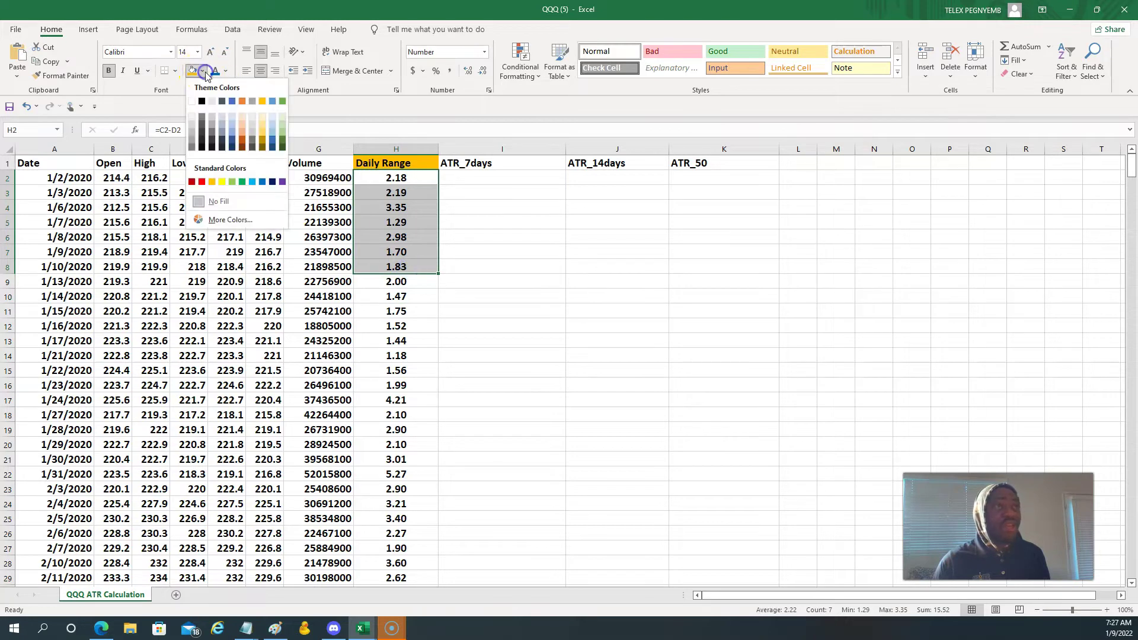
{"action": "left_click", "coordinate": [235, 120]}
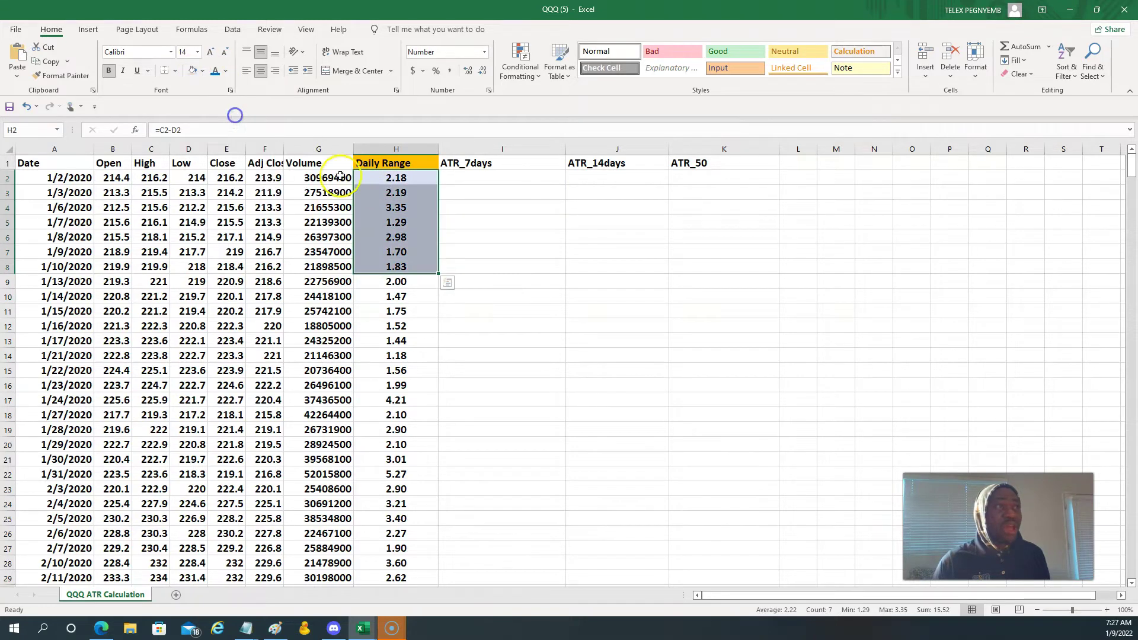
Enter =AVERAGE(H2:H8) in I9 for the first 7-day ATR and center the cell.
{"action": "left_click", "coordinate": [476, 279]}
{"action": "type", "text": "="}
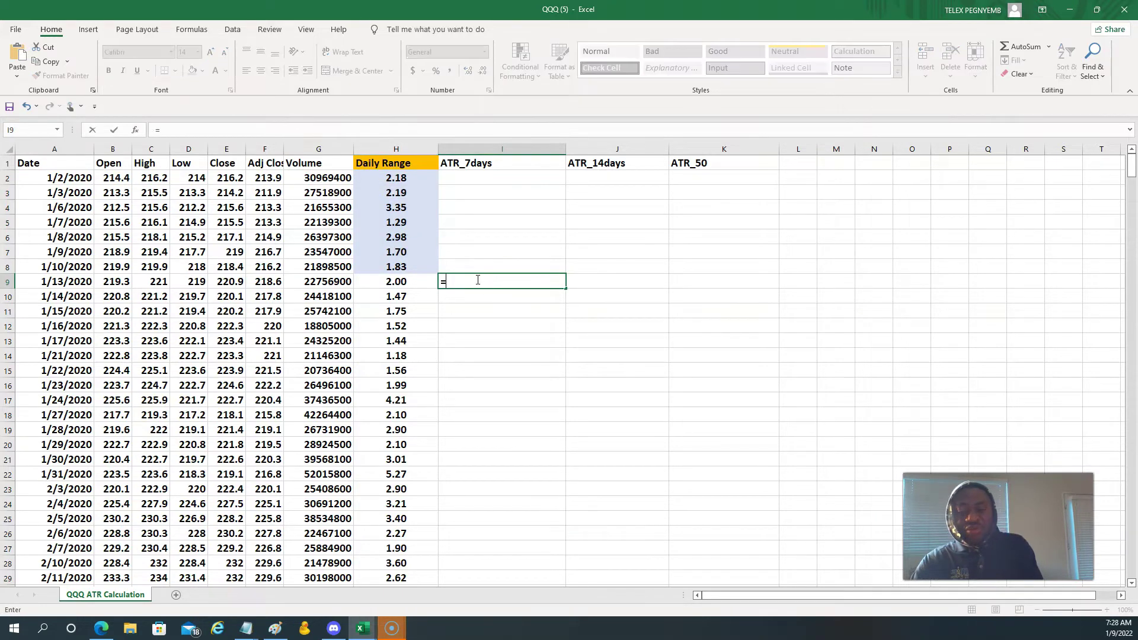
{"action": "type", "text": "average("}
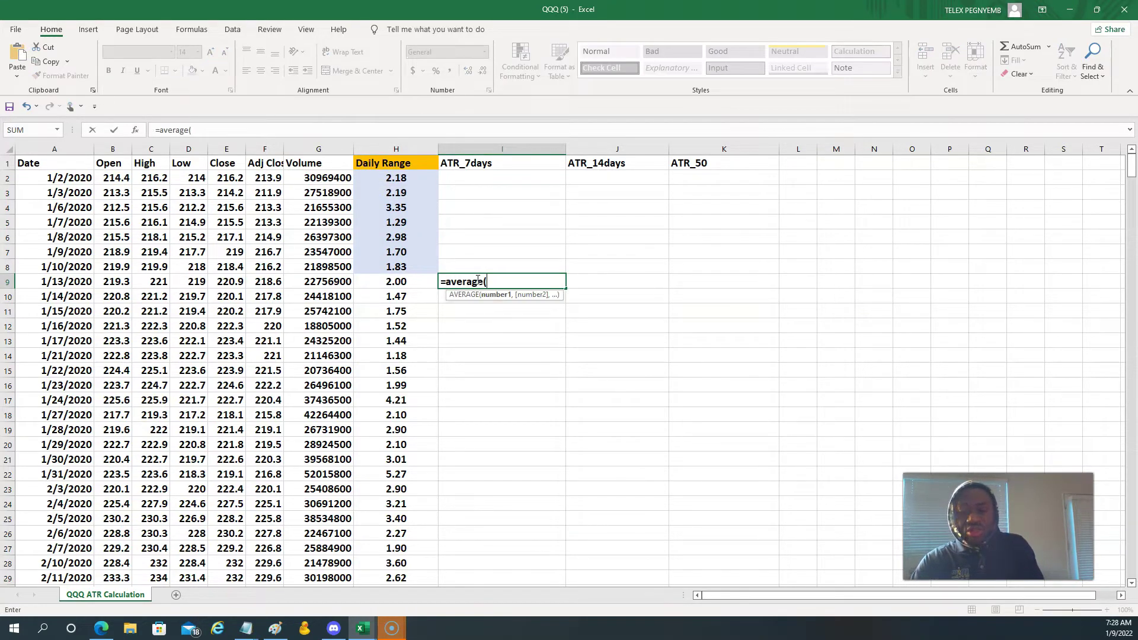
{"action": "left_click_drag", "start_coordinate": [395, 178], "coordinate": [403, 264]}
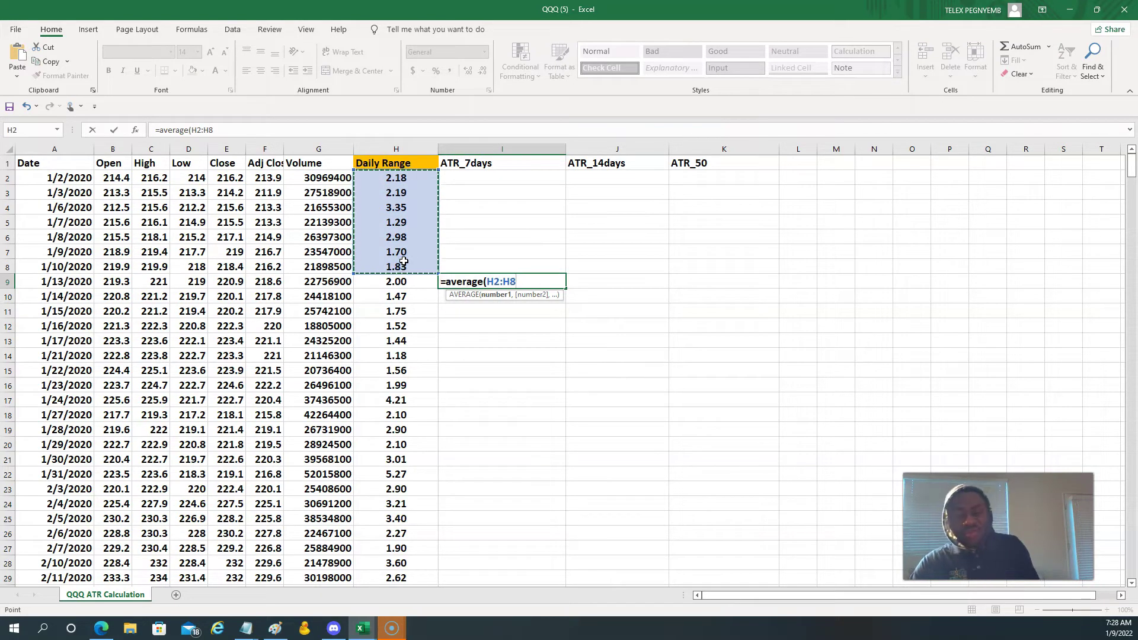
{"action": "type", "text": ")"}
{"action": "key", "text": "Return"}
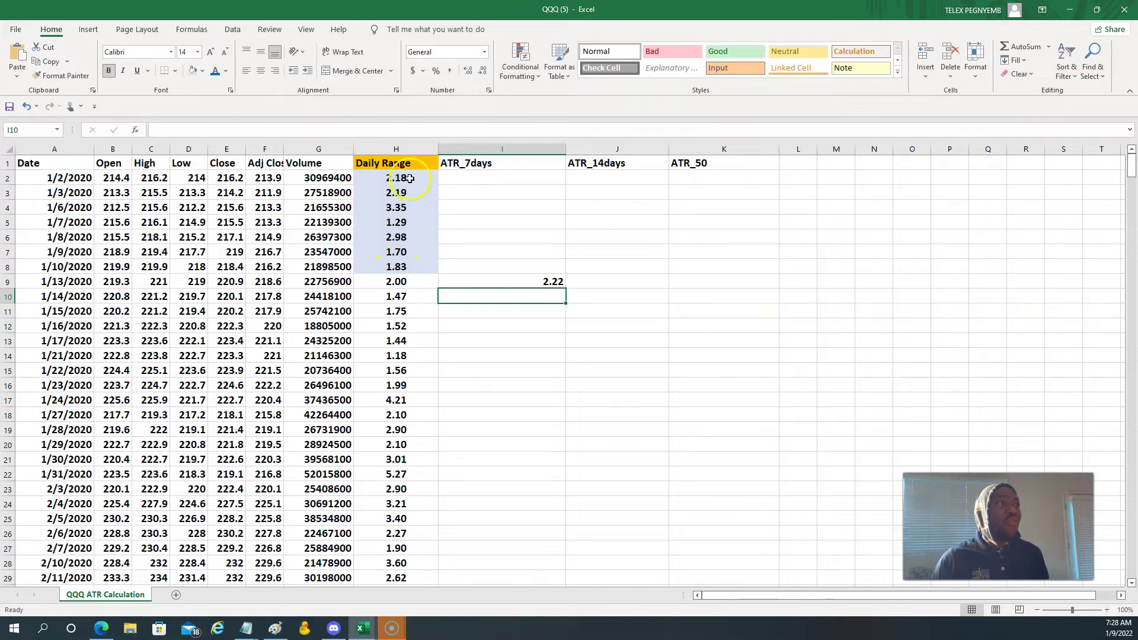
{"action": "left_click", "coordinate": [548, 281]}
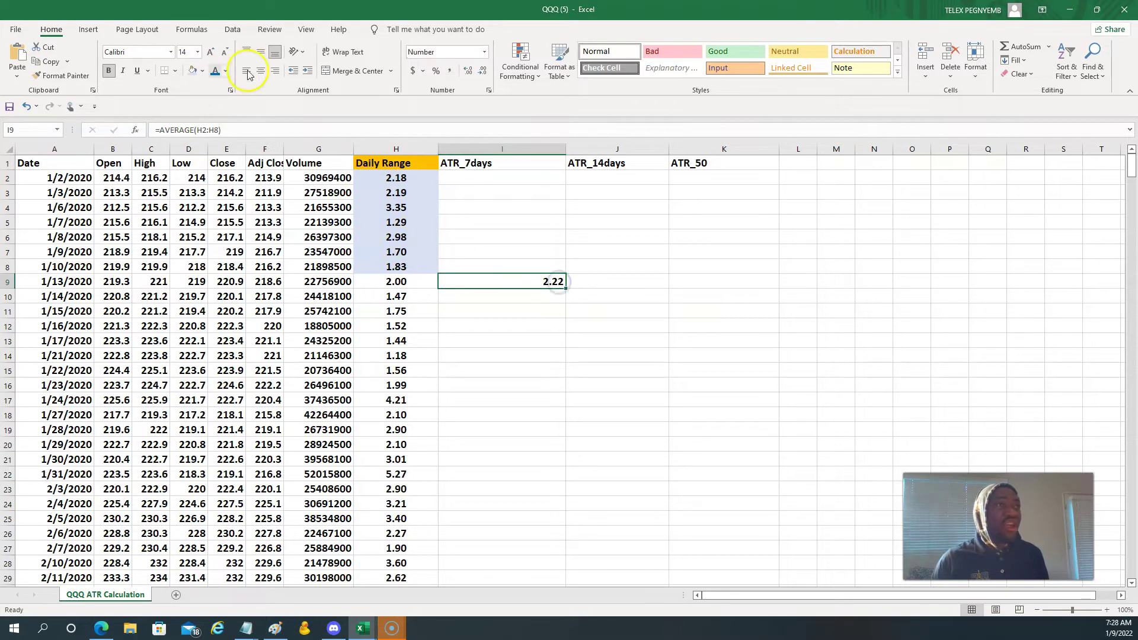
{"action": "left_click", "coordinate": [259, 52]}
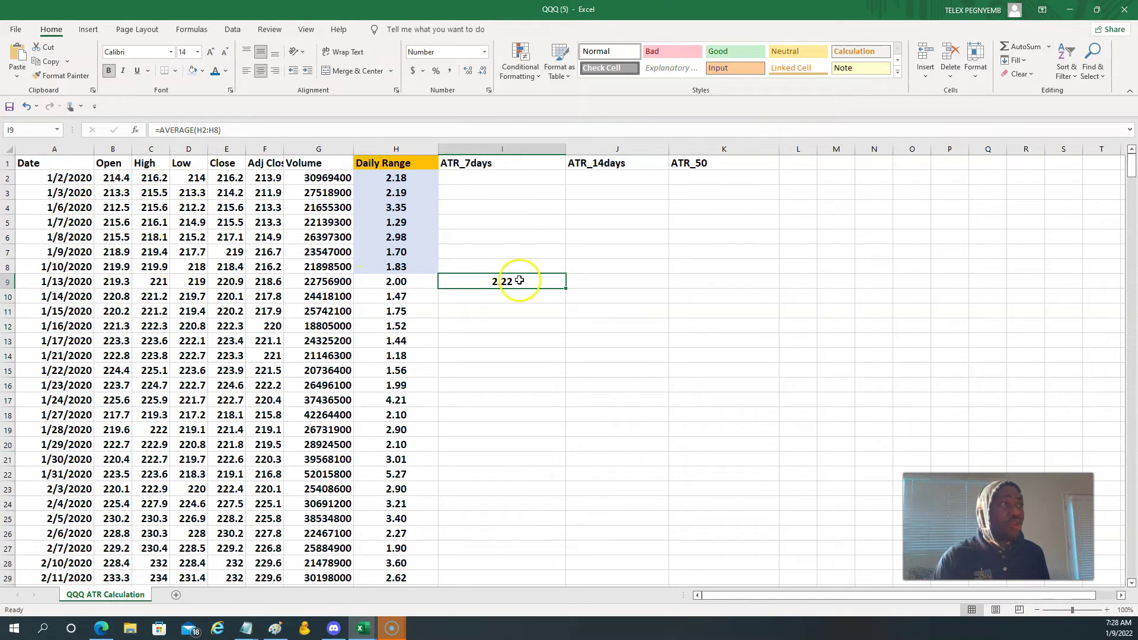
Enter =AVERAGE(H3:H9) in I10 for the second 7-day ATR and center the cell.
{"action": "left_click", "coordinate": [515, 297]}
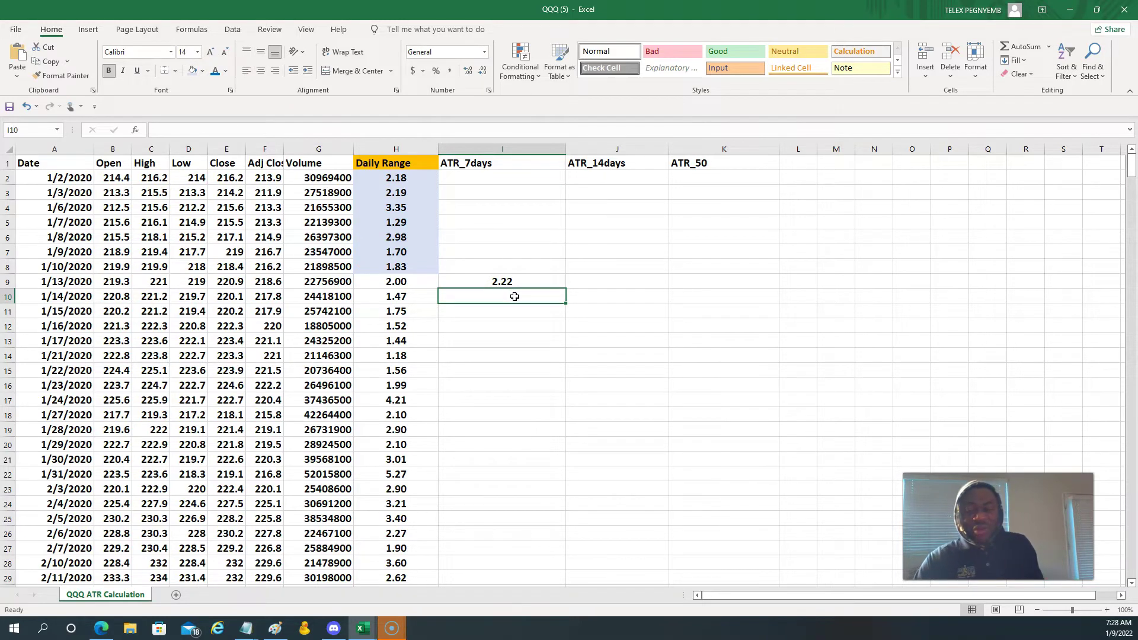
{"action": "type", "text": "="}
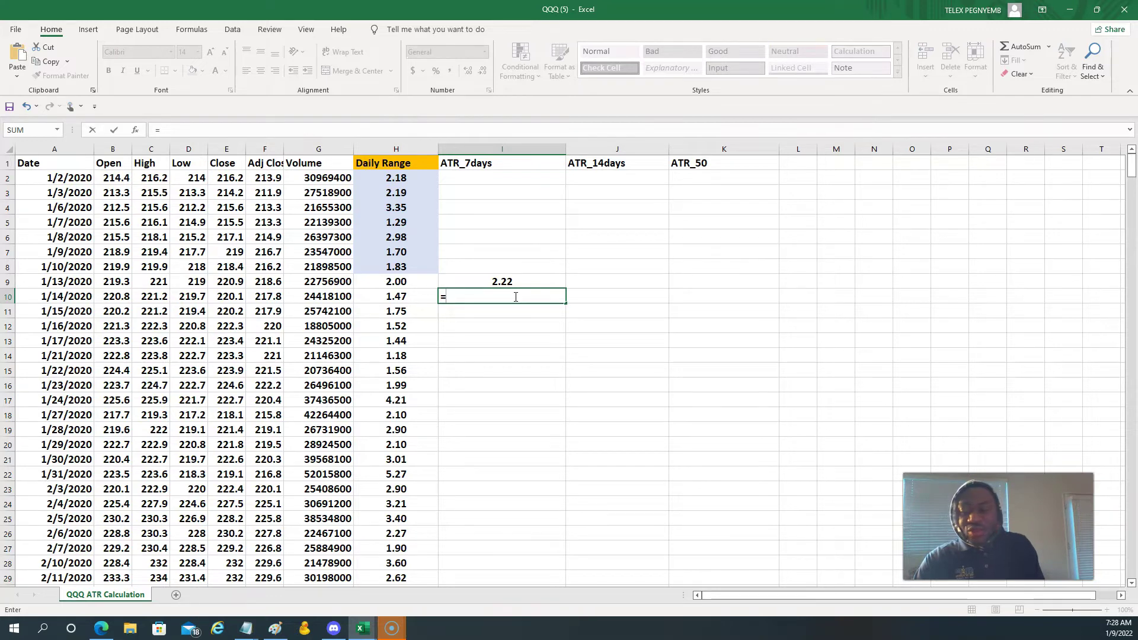
{"action": "type", "text": "average("}
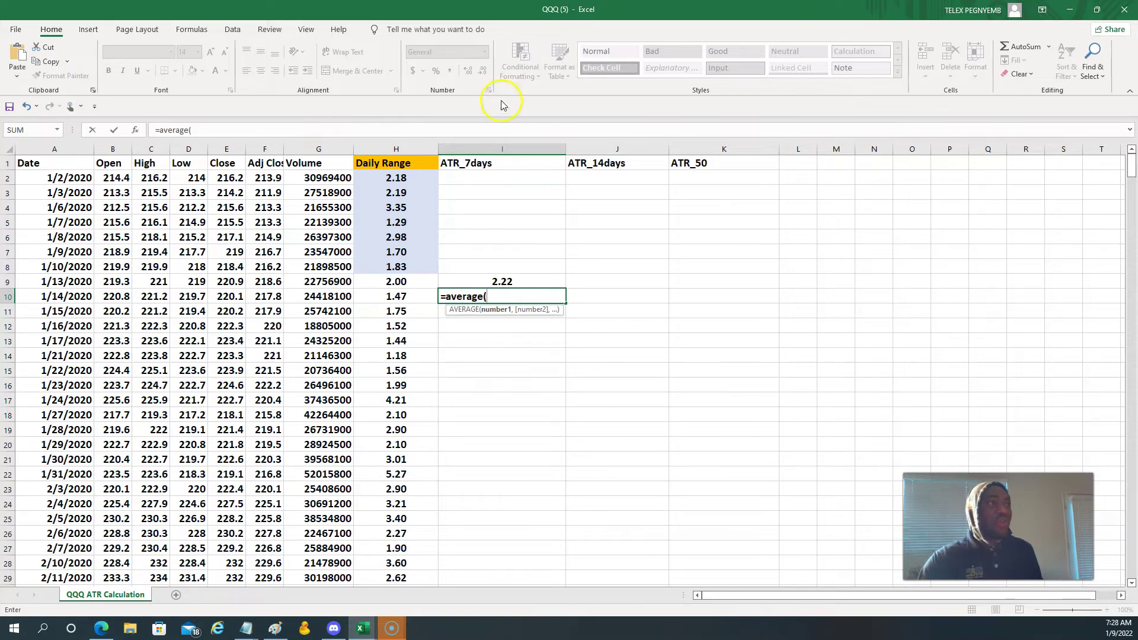
{"action": "left_click_drag", "start_coordinate": [397, 192], "coordinate": [393, 289]}
{"action": "key", "text": "Return"}
{"action": "left_click", "coordinate": [549, 297]}
{"action": "left_click", "coordinate": [259, 71]}
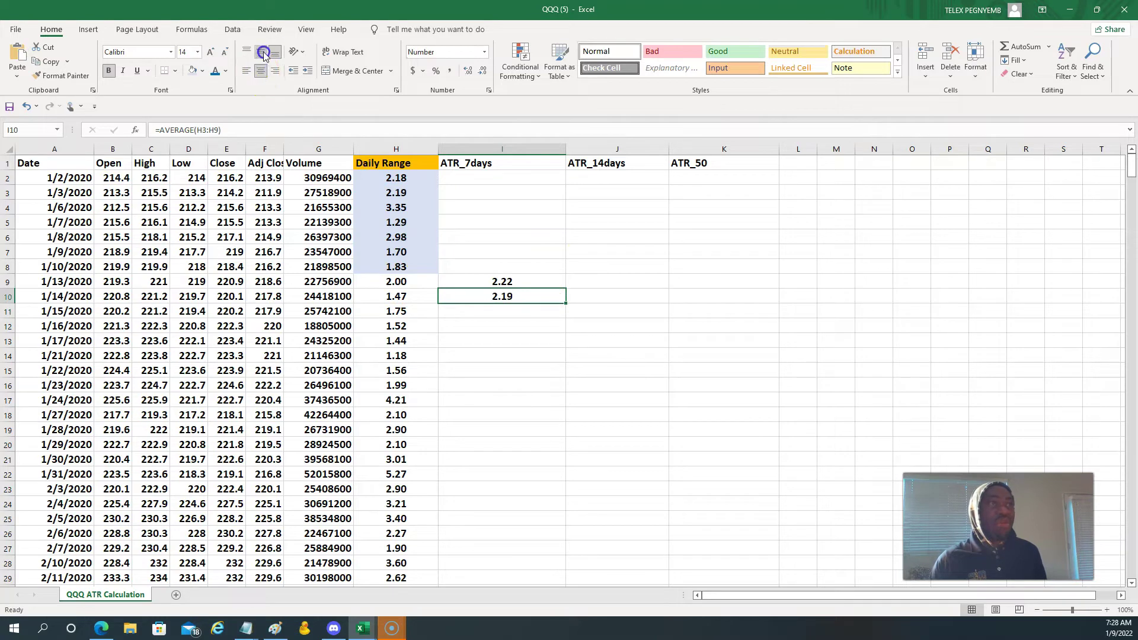
Review the average formula in I9 and extend the 7-day ATR formulas from I9:I10 down to I11.
{"action": "left_click", "coordinate": [519, 282]}
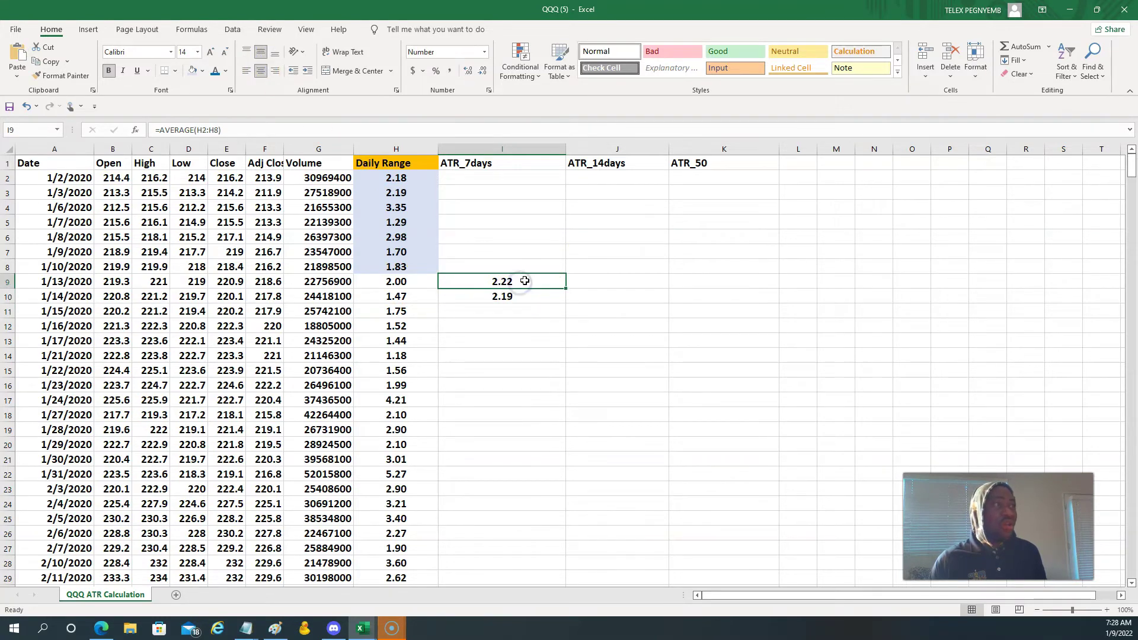
{"action": "double_click", "coordinate": [524, 281]}
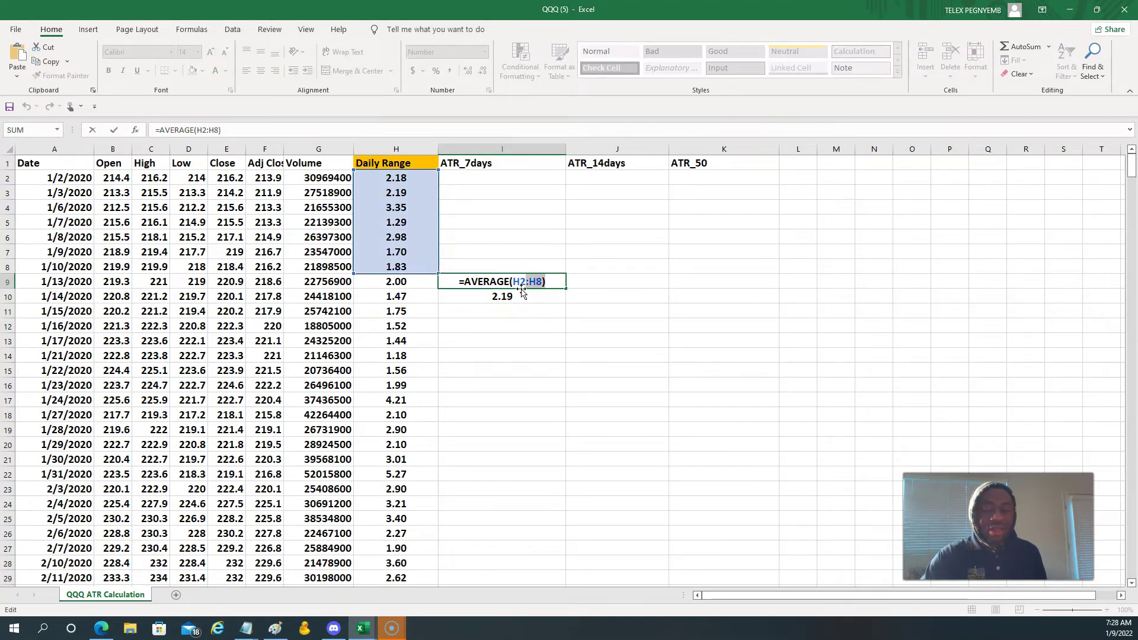
{"action": "left_click", "coordinate": [517, 295]}
{"action": "left_click_drag", "start_coordinate": [508, 281], "coordinate": [566, 320]}
Check the average formula in I11 against its seven source values in H4:H10.
{"action": "left_click", "coordinate": [515, 309]}
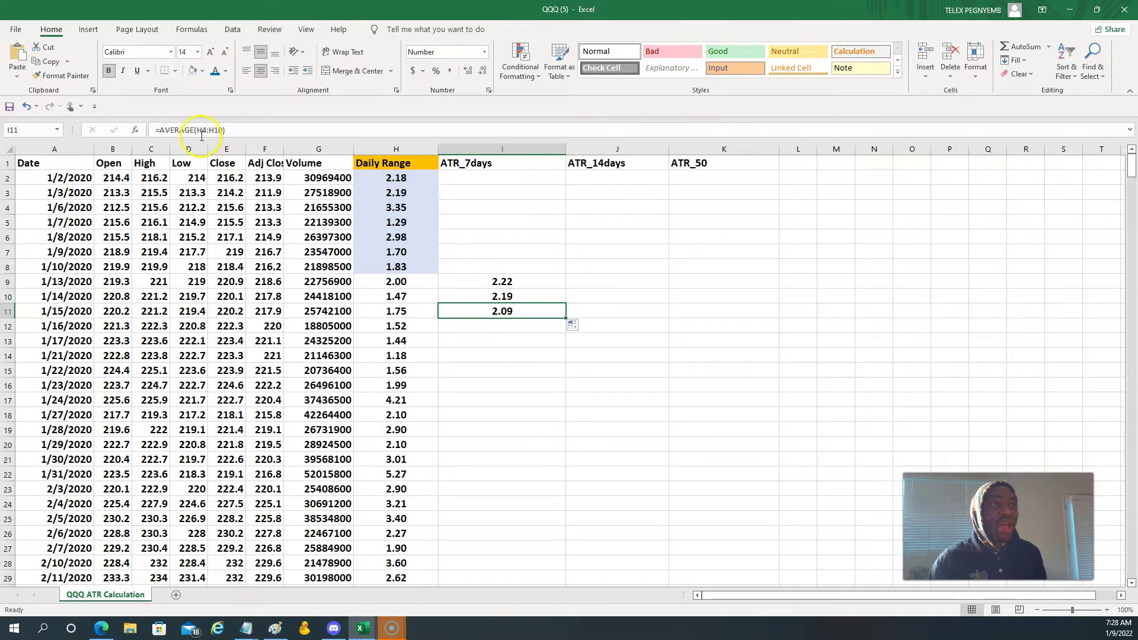
{"action": "left_click_drag", "start_coordinate": [398, 205], "coordinate": [391, 300]}
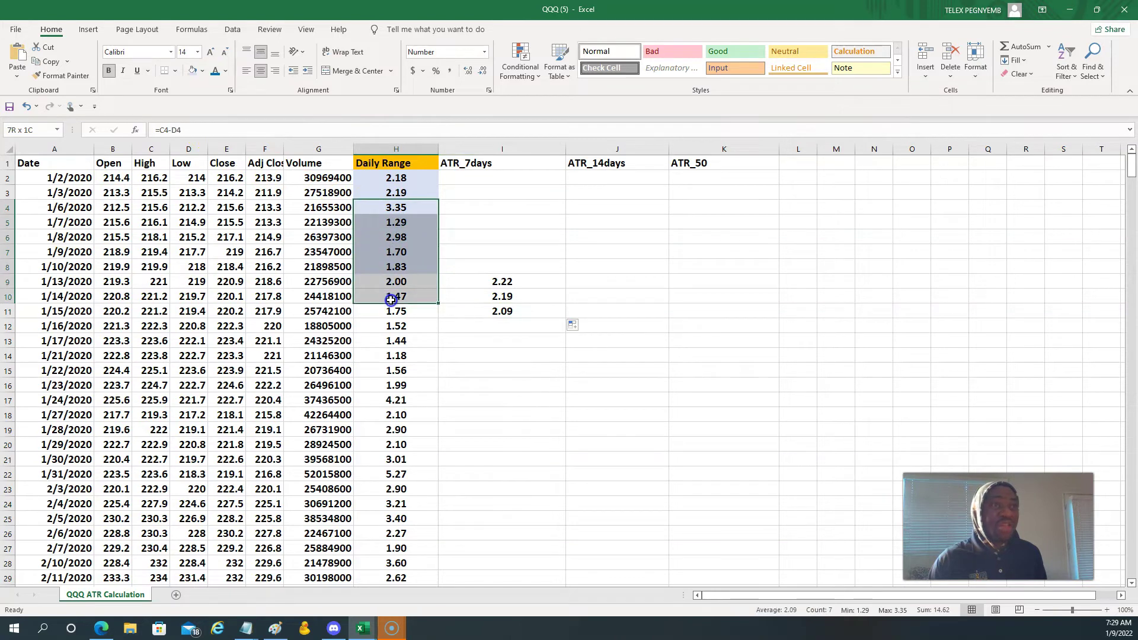
{"action": "left_click", "coordinate": [513, 312]}
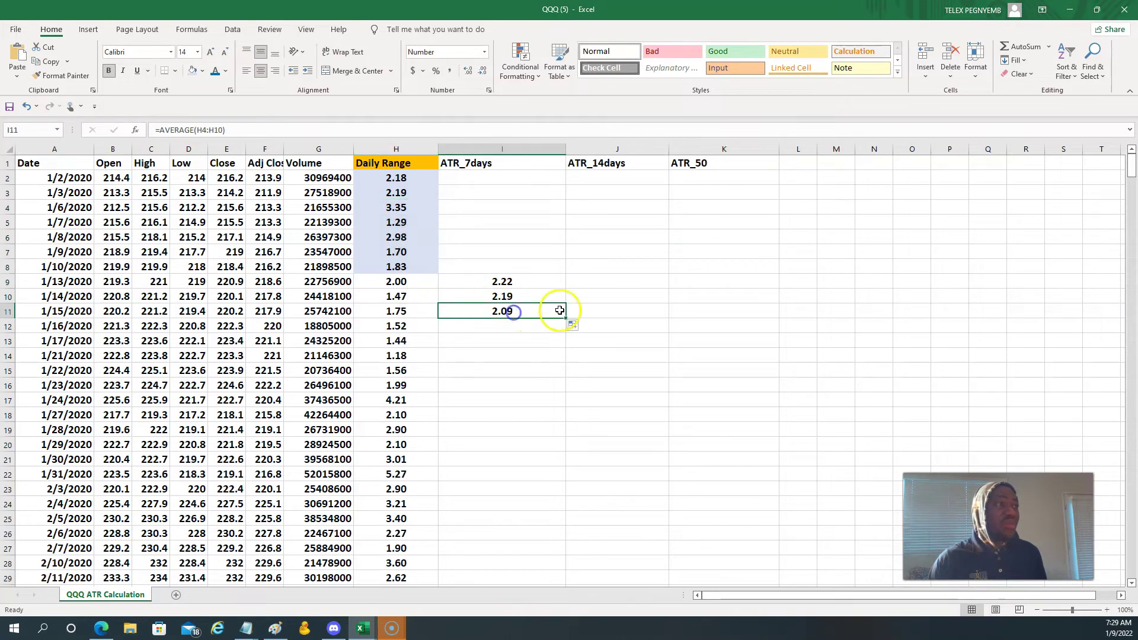
Fill the 7-day ATR formula from I11 down to the last data row and look over the filled values.
{"action": "double_click", "coordinate": [568, 318]}
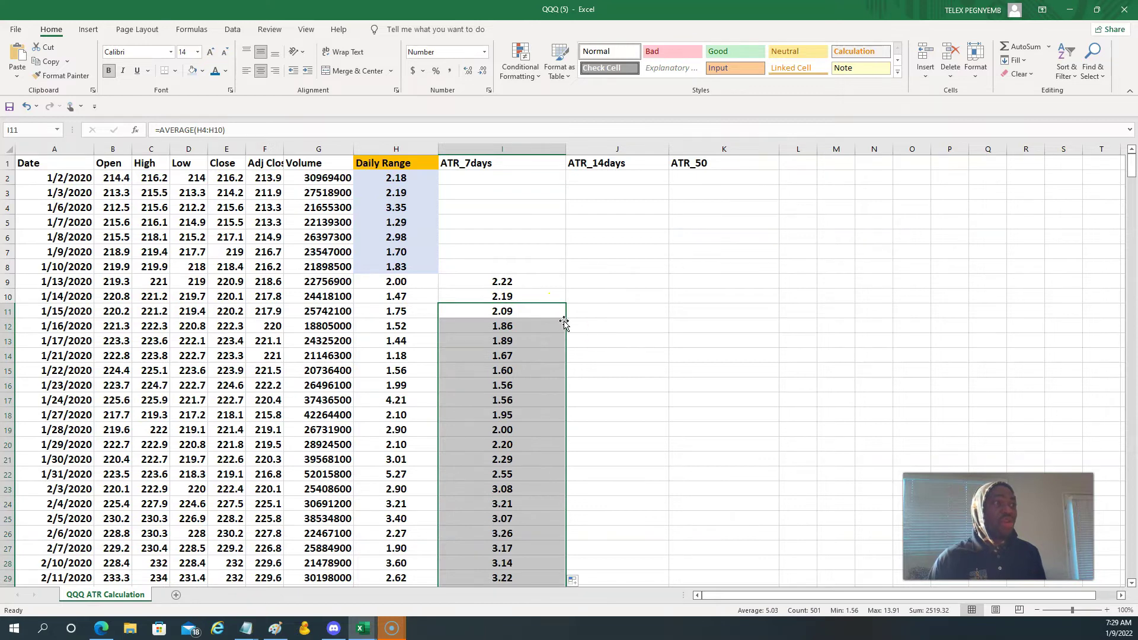
{"action": "scroll", "coordinate": [579, 356], "scroll_direction": "down", "scroll_amount": 14}
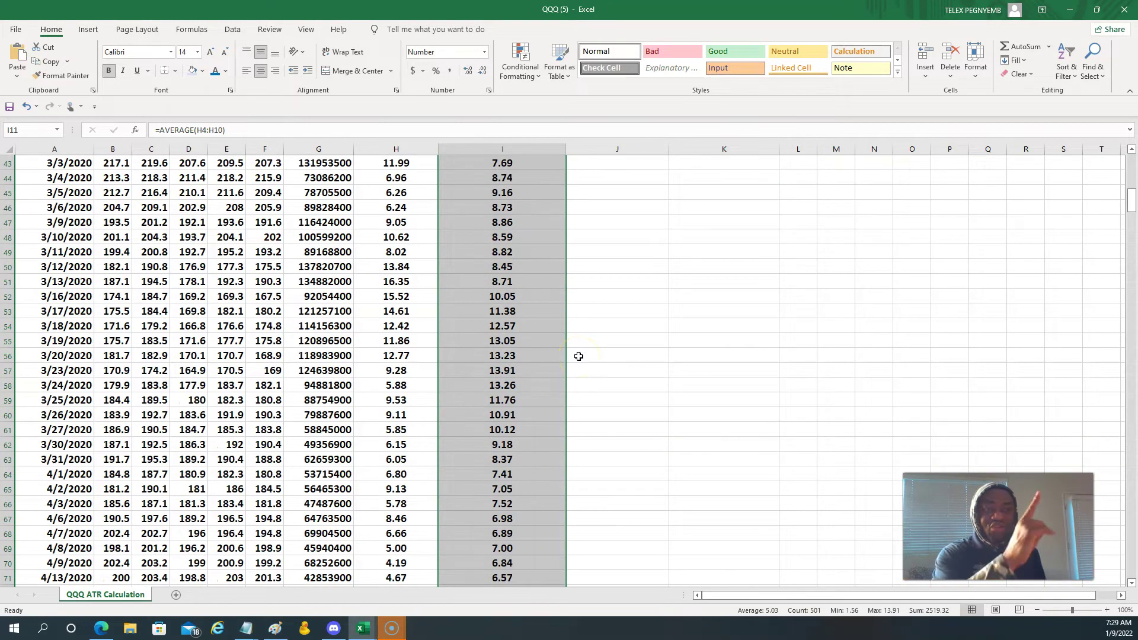
{"action": "scroll", "coordinate": [579, 359], "scroll_direction": "down", "scroll_amount": 16}
{"action": "scroll", "coordinate": [593, 372], "scroll_direction": "down", "scroll_amount": 20}
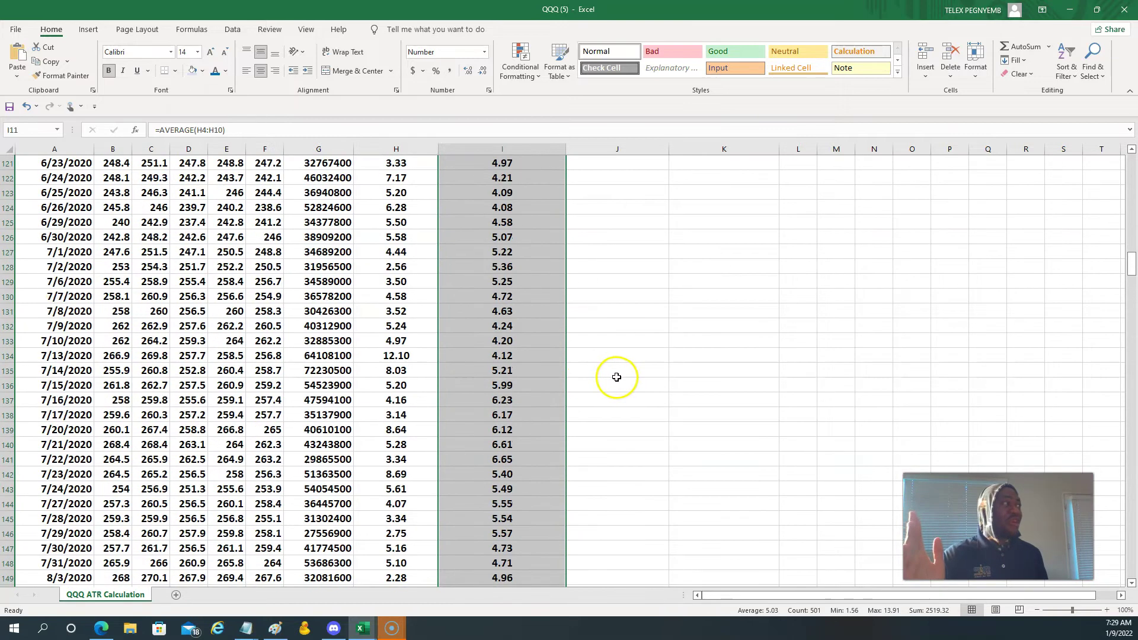
{"action": "scroll", "coordinate": [615, 350], "scroll_direction": "up", "scroll_amount": 20}
{"action": "scroll", "coordinate": [636, 314], "scroll_direction": "up", "scroll_amount": 14}
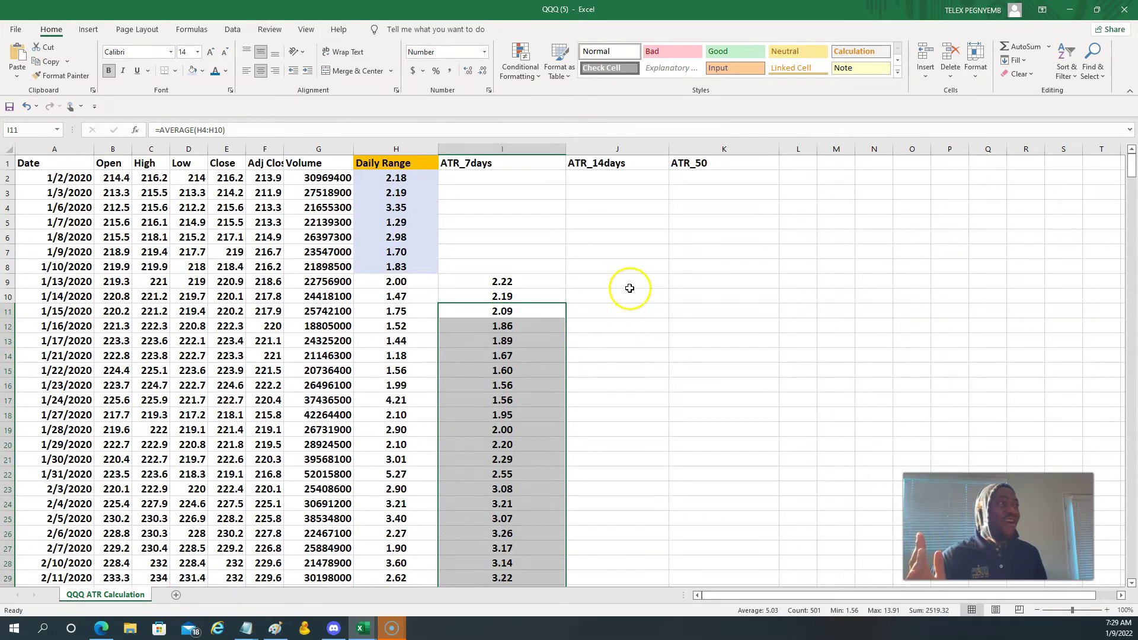
Plot the 7-day ATR values in I9:I511 as a line chart with markers.
{"action": "left_click", "coordinate": [512, 280]}
{"action": "key", "text": "shift+Down"}
{"action": "key", "text": "shift+Down"}
{"action": "key", "text": "shift+Down"}
{"action": "key", "text": "shift+Down"}
{"action": "key", "text": "shift+Down"}
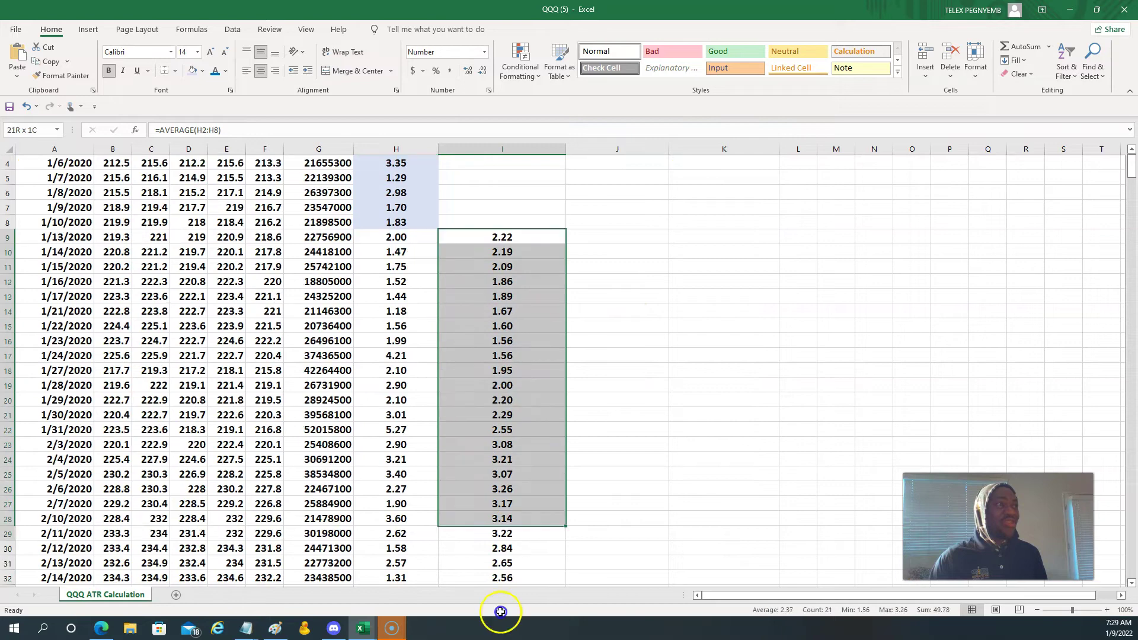
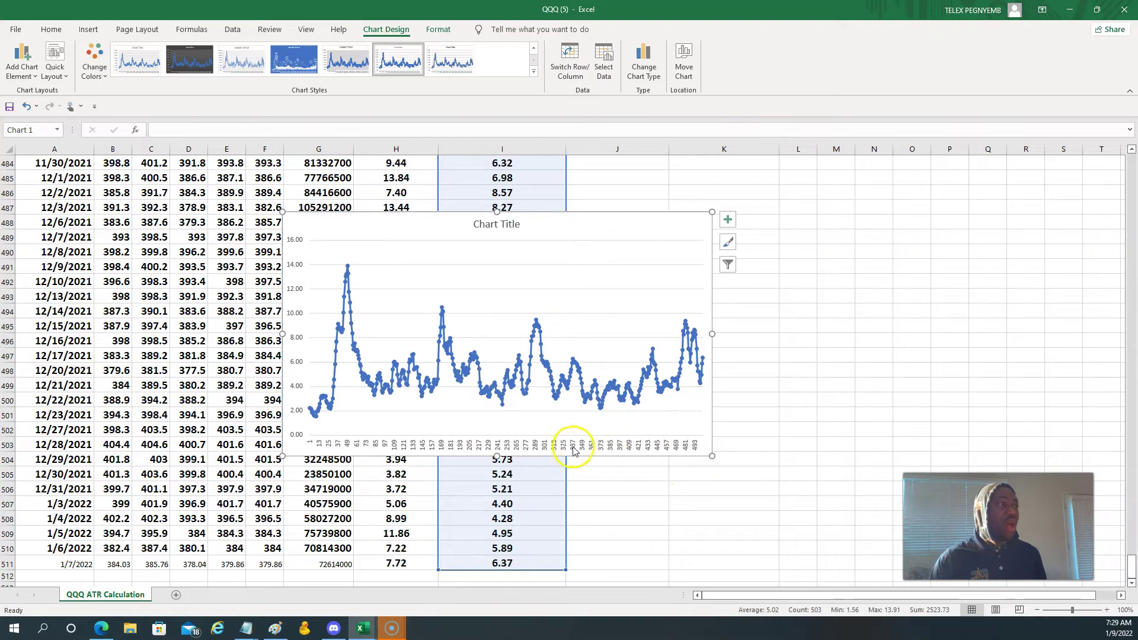
Set the chart's horizontal axis labels to the dates in A9:A511.
{"action": "right_click", "coordinate": [554, 234]}
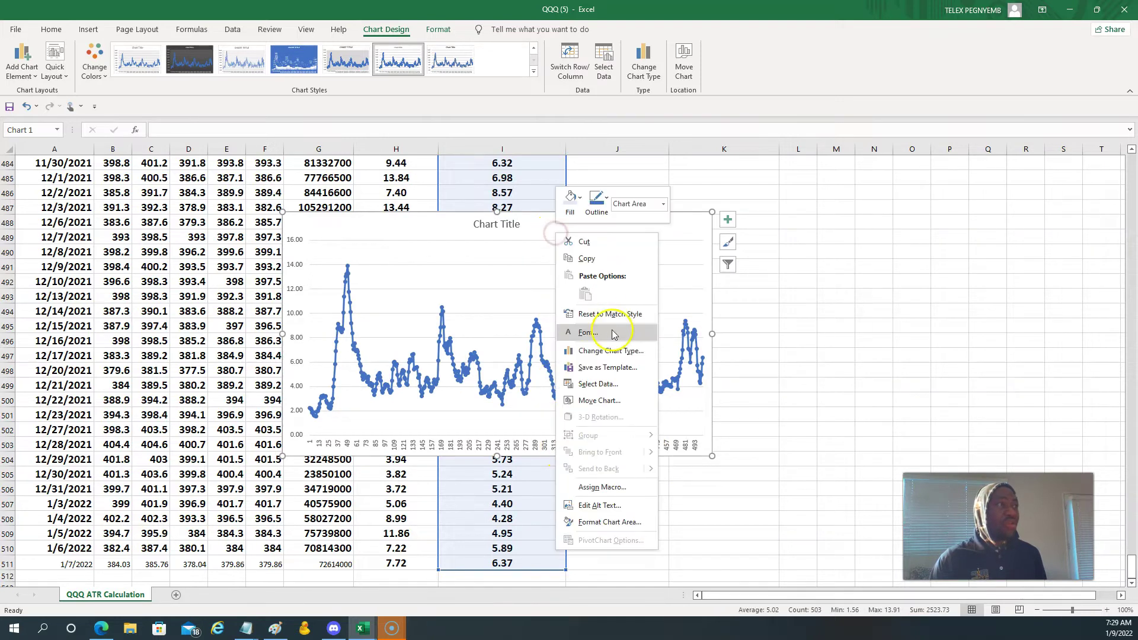
{"action": "left_click", "coordinate": [593, 386]}
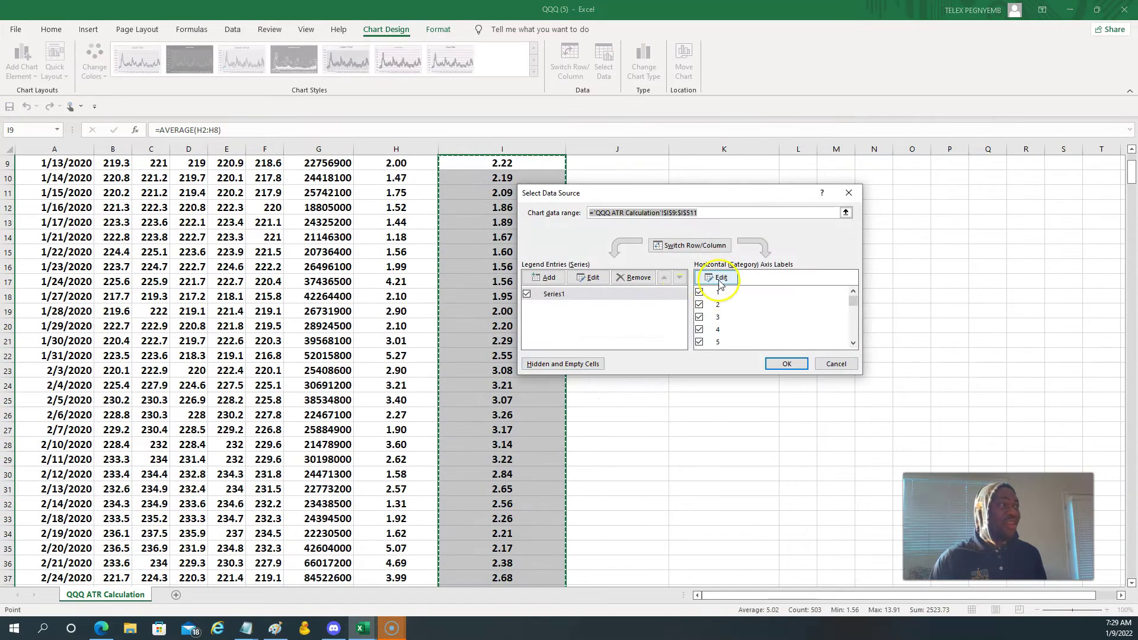
{"action": "left_click", "coordinate": [711, 269]}
{"action": "left_click_drag", "start_coordinate": [66, 281], "coordinate": [74, 558]}
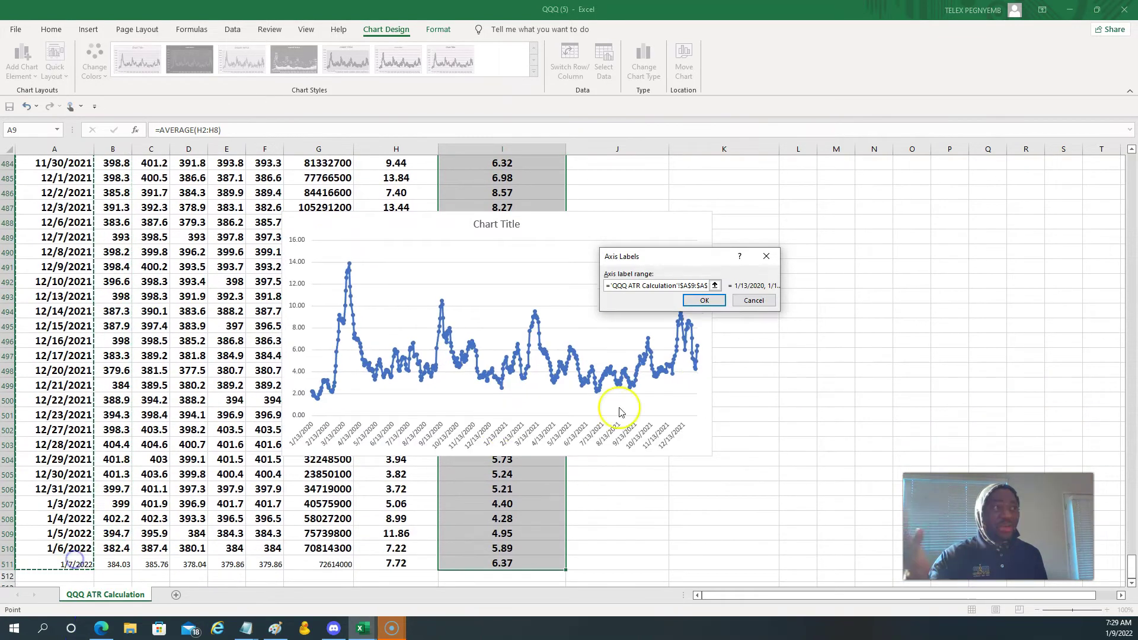
{"action": "left_click", "coordinate": [715, 307]}
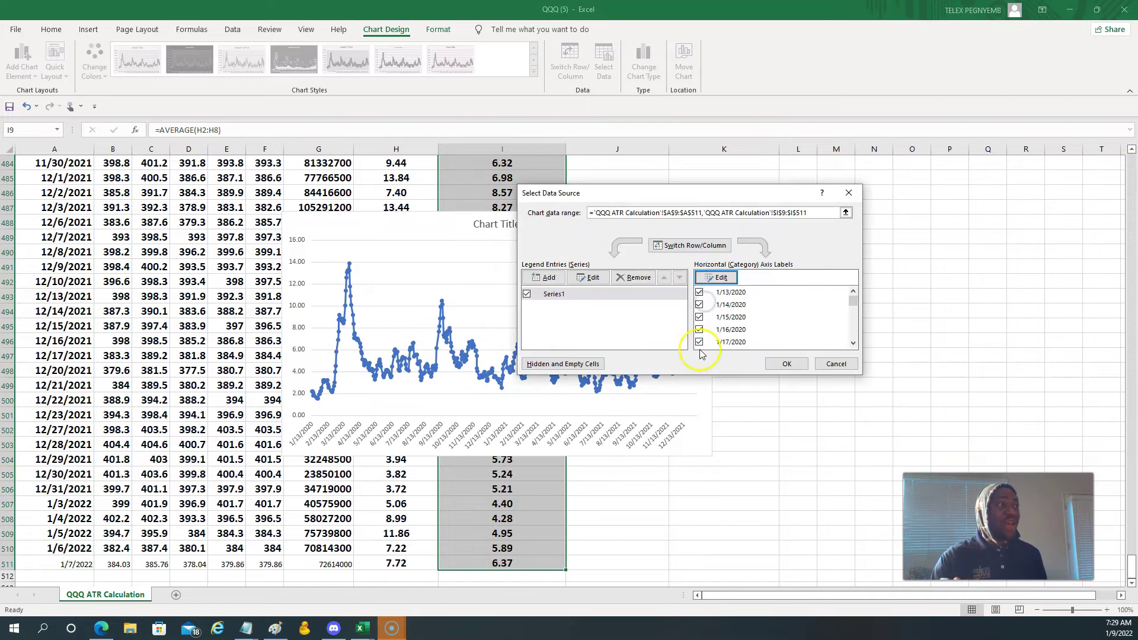
{"action": "left_click", "coordinate": [786, 363]}
Enlarge the chart in width and height and add major gridlines to its horizontal date axis.
{"action": "scroll", "coordinate": [535, 347], "scroll_direction": "up", "scroll_amount": 1}
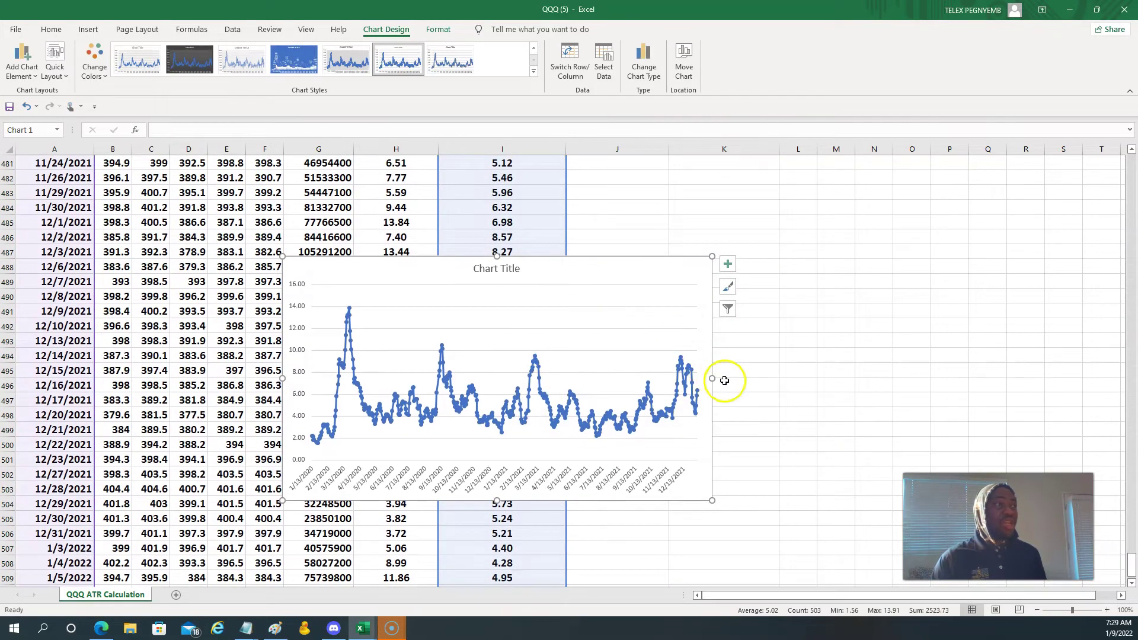
{"action": "left_click_drag", "start_coordinate": [710, 378], "coordinate": [783, 378]}
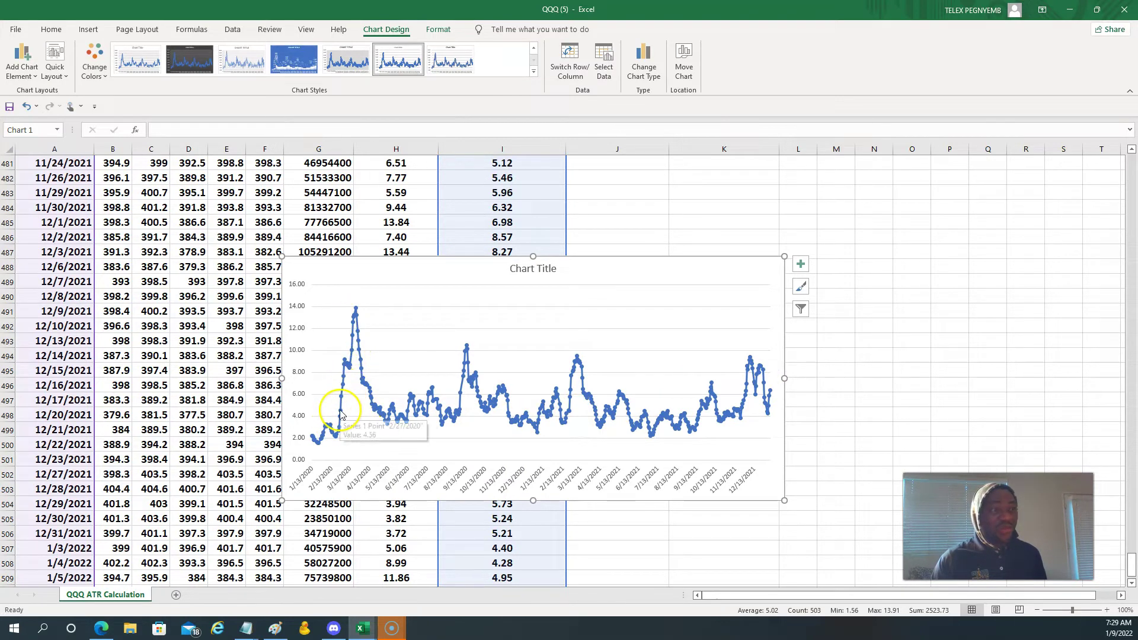
{"action": "left_click", "coordinate": [331, 488]}
{"action": "right_click", "coordinate": [330, 487]}
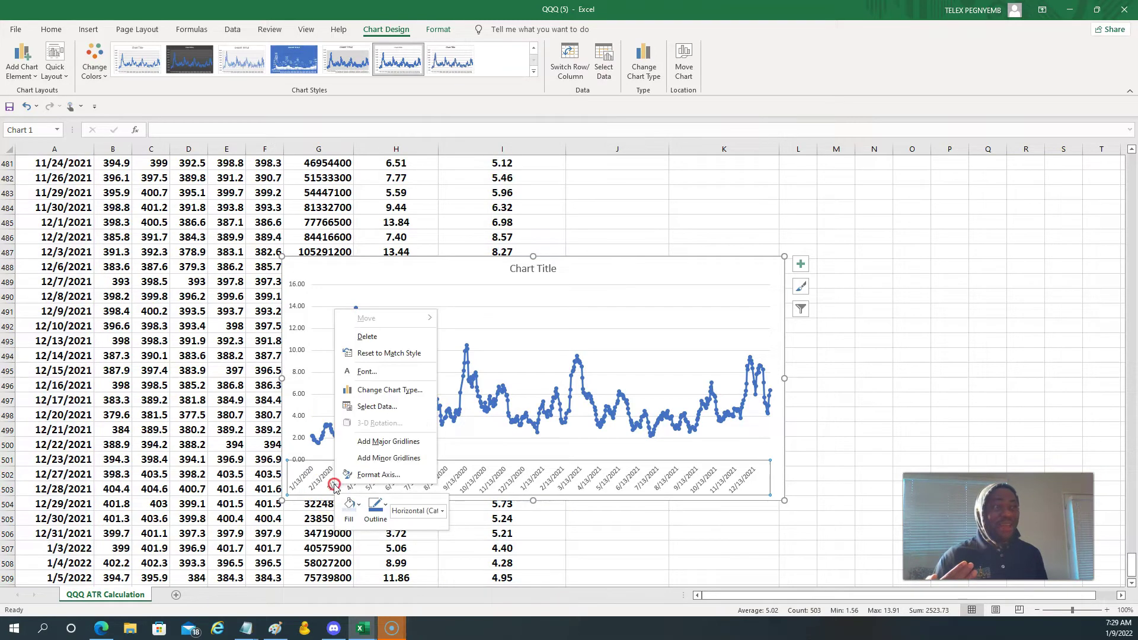
{"action": "left_click", "coordinate": [393, 444]}
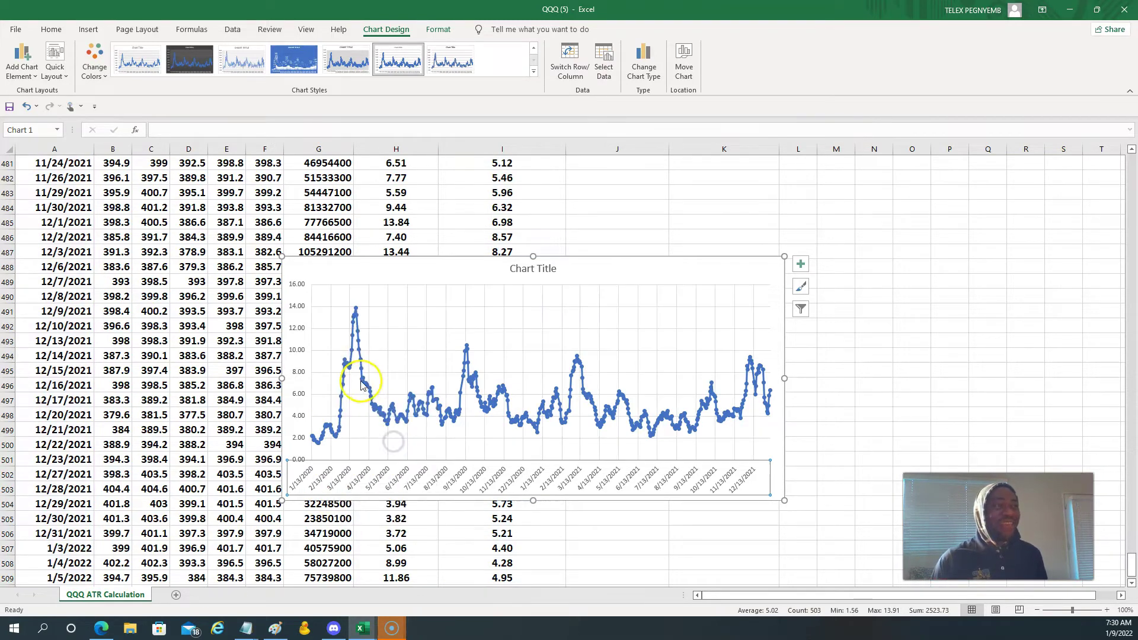
{"action": "left_click_drag", "start_coordinate": [535, 253], "coordinate": [551, 188]}
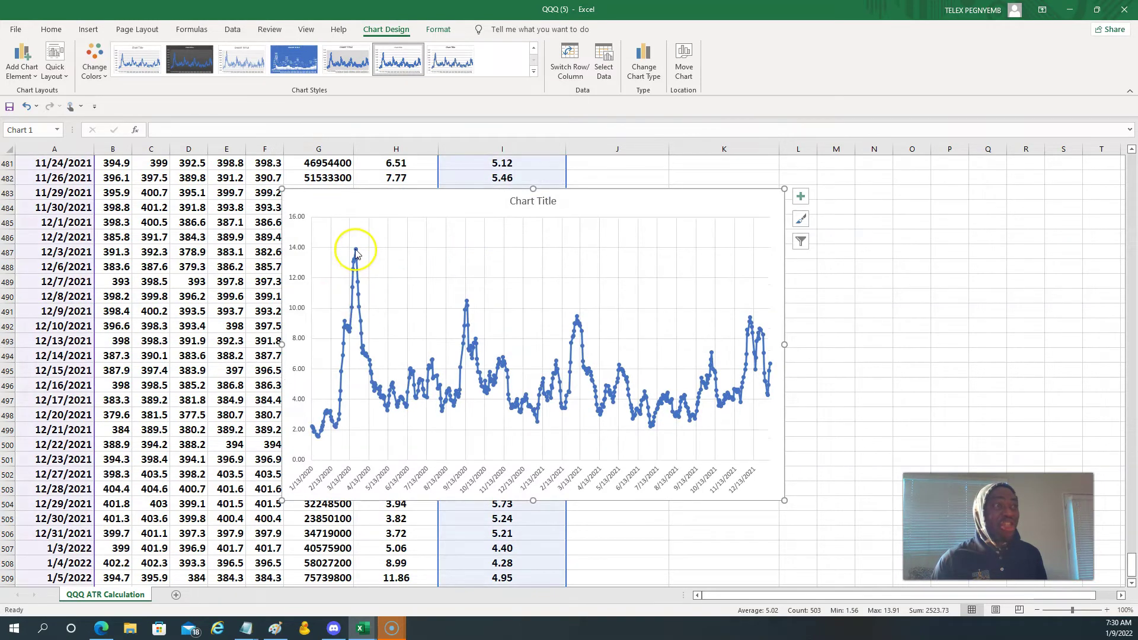
{"action": "mouse_move", "coordinate": [355, 251]}
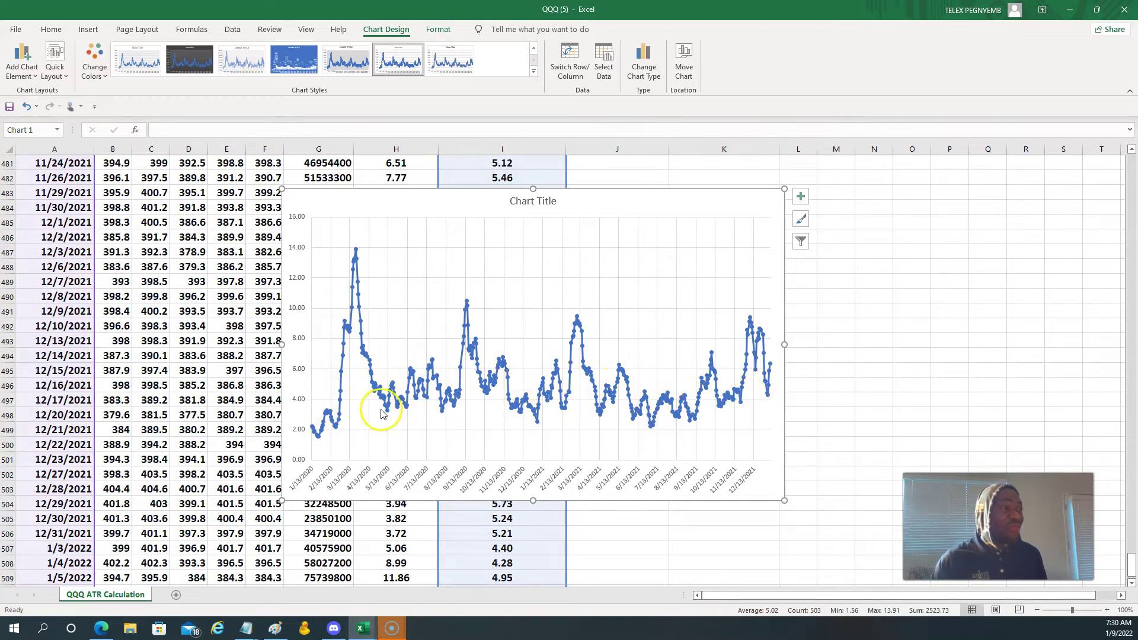
{"action": "right_click", "coordinate": [406, 394]}
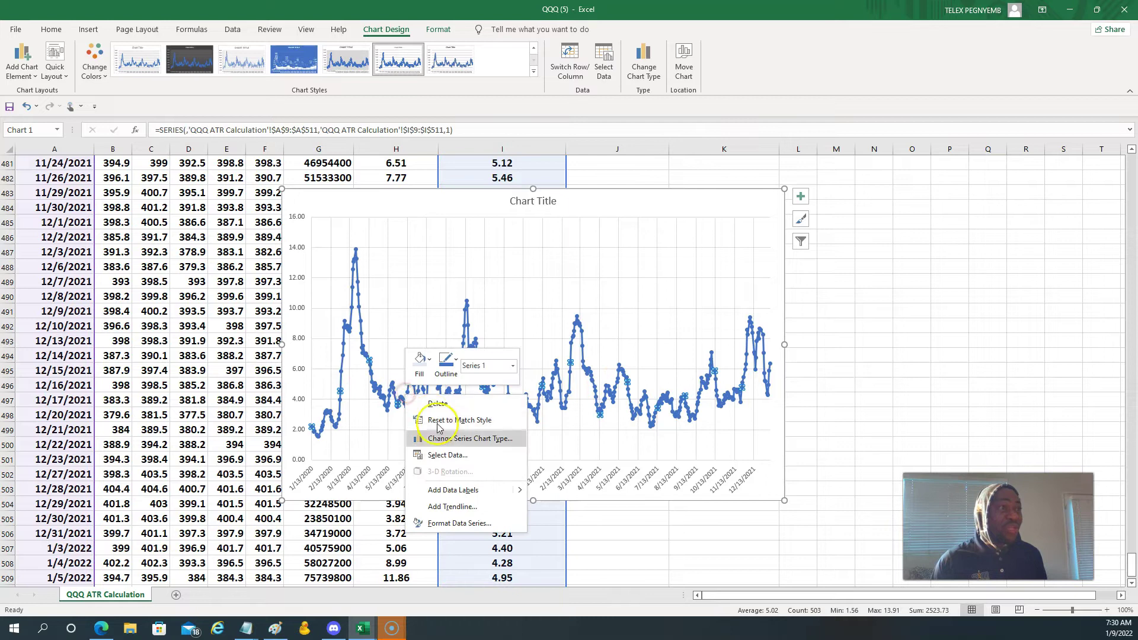
{"action": "left_click", "coordinate": [458, 522]}
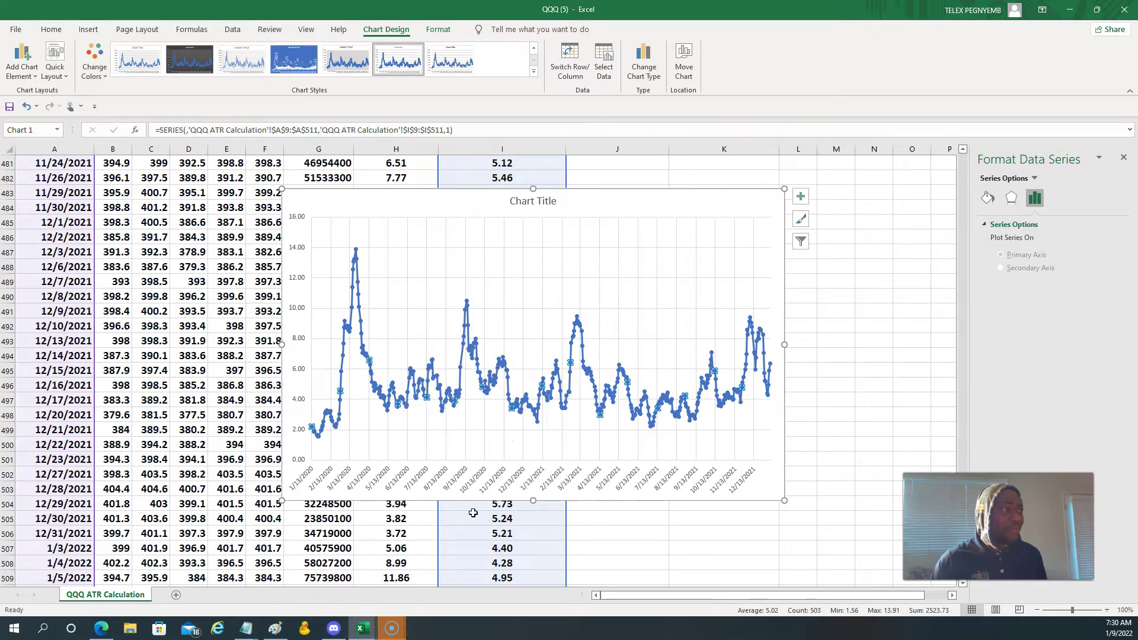
{"action": "left_click", "coordinate": [1123, 158]}
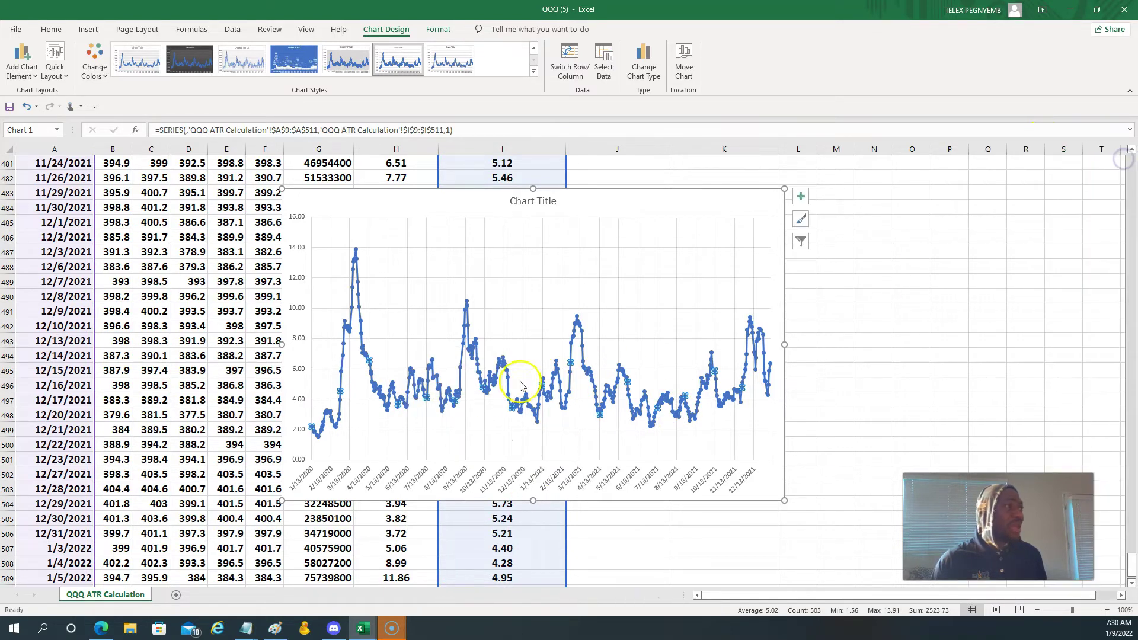
Add a linear trendline to the 7-day ATR series in the chart.
{"action": "right_click", "coordinate": [448, 396]}
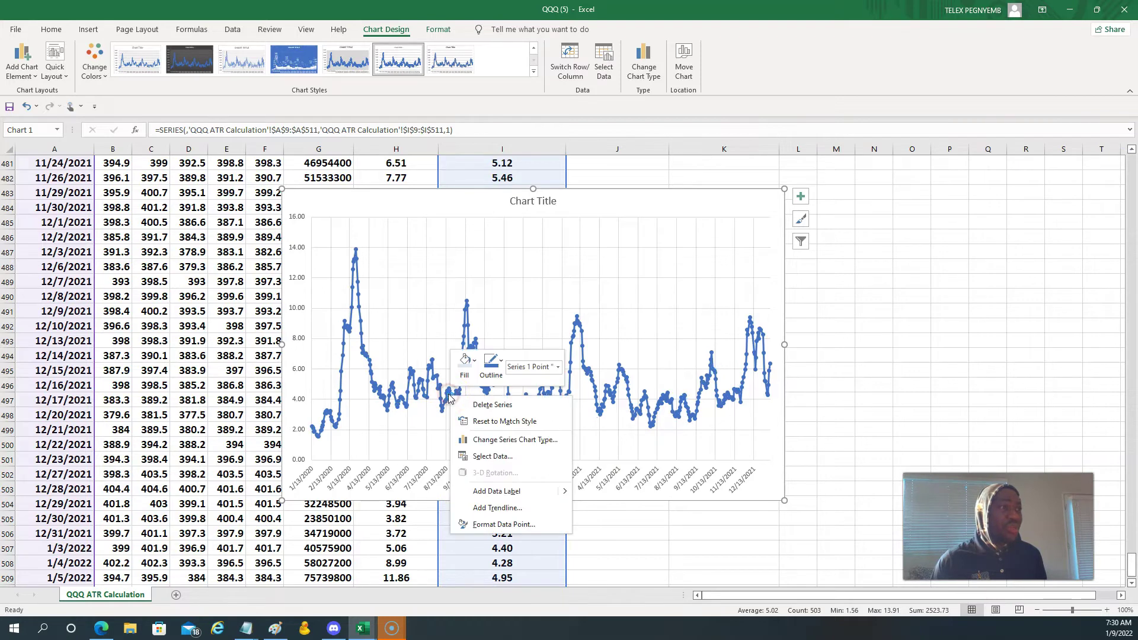
{"action": "left_click", "coordinate": [497, 507]}
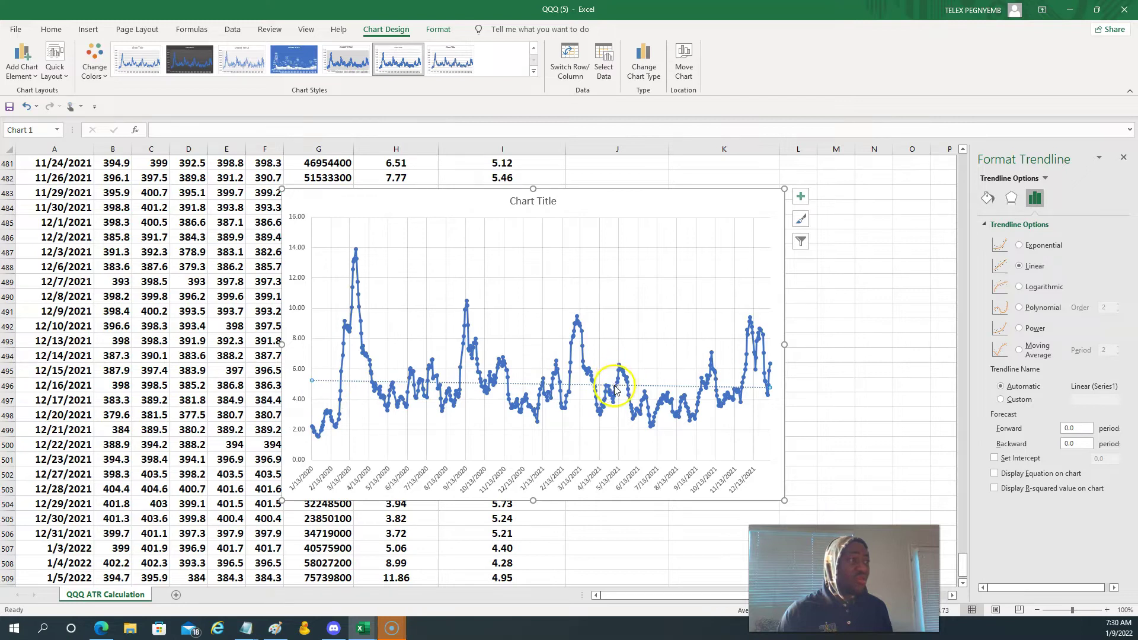
{"action": "left_click", "coordinate": [1123, 158]}
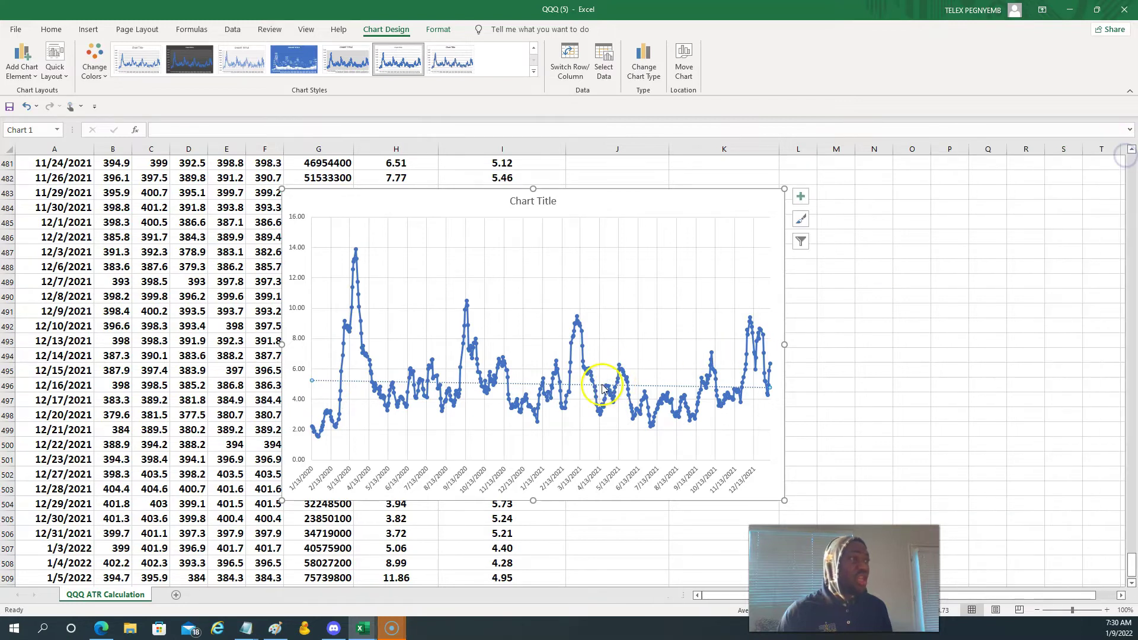
Format the trendline as a red line with a width of 3.5 pt.
{"action": "right_click", "coordinate": [525, 386]}
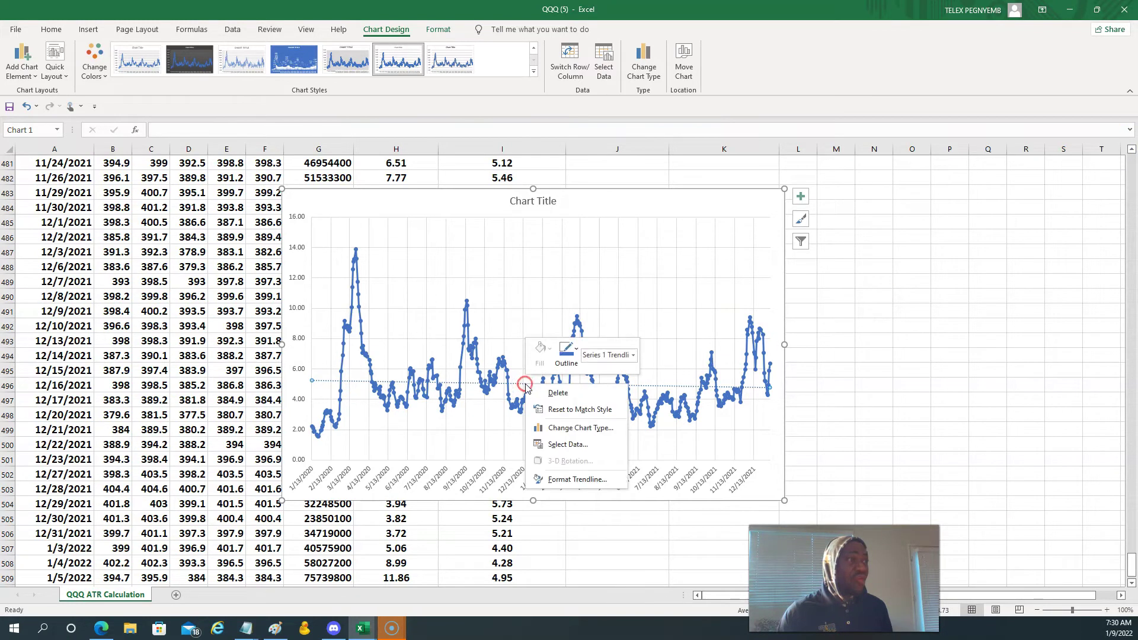
{"action": "left_click", "coordinate": [564, 479]}
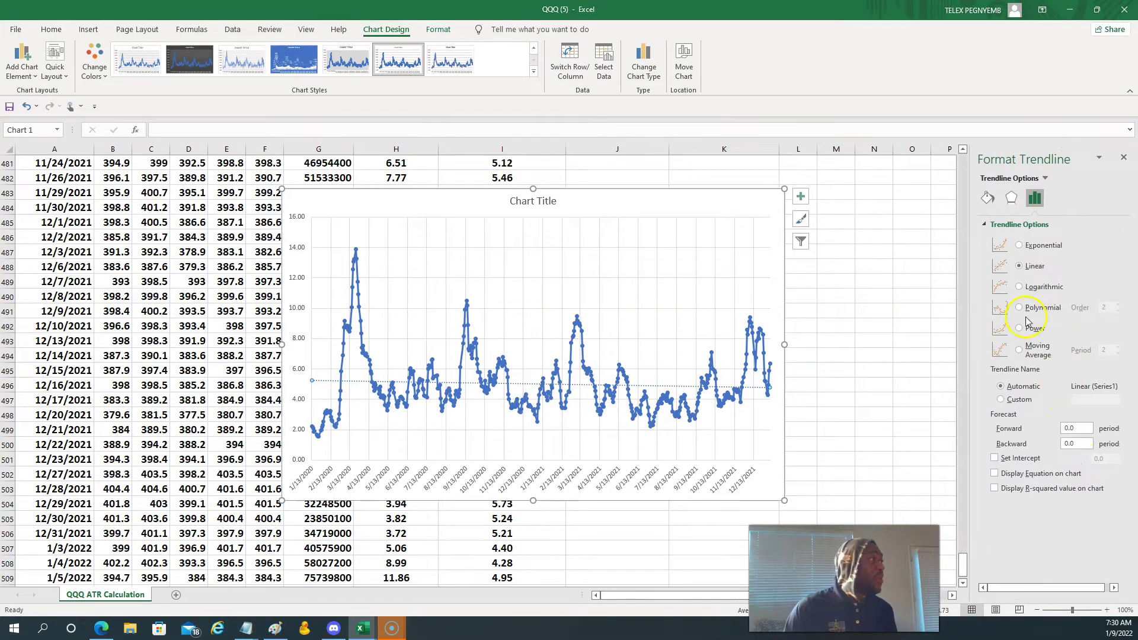
{"action": "left_click", "coordinate": [988, 199]}
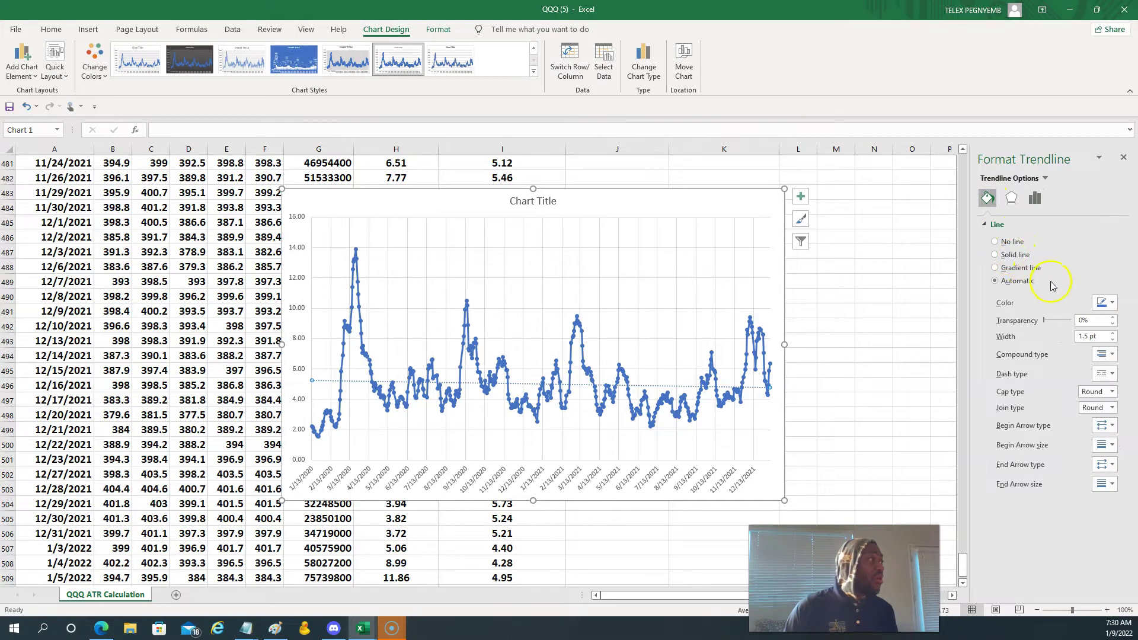
{"action": "left_click", "coordinate": [1111, 334]}
{"action": "left_click", "coordinate": [1112, 334]}
{"action": "left_click", "coordinate": [1112, 335]}
{"action": "left_click", "coordinate": [1111, 334]}
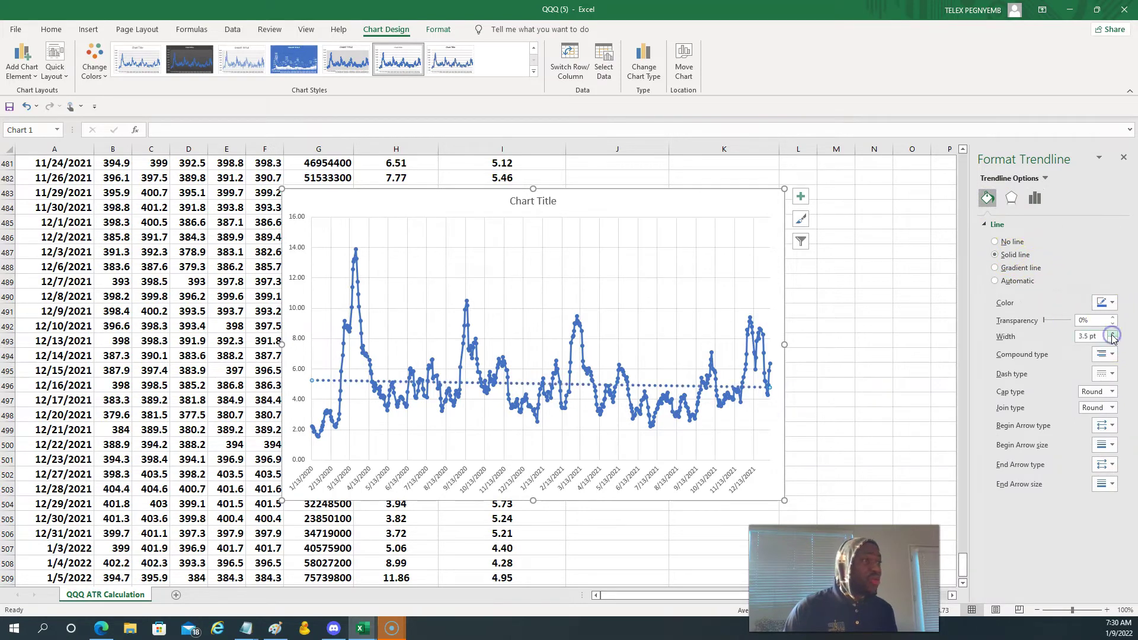
{"action": "left_click", "coordinate": [1112, 303]}
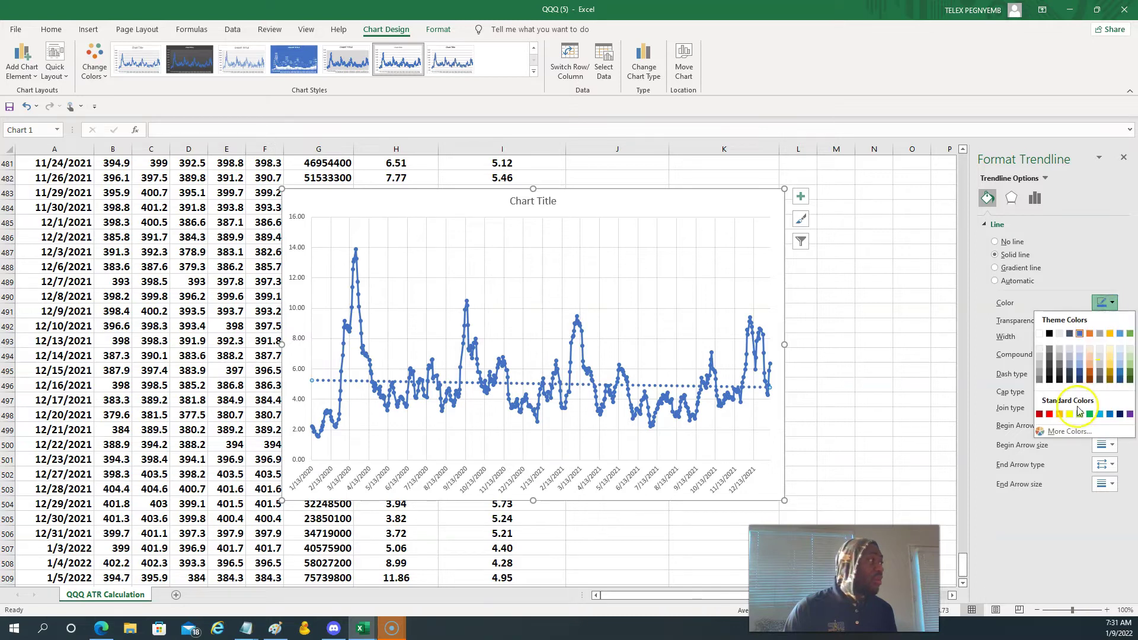
{"action": "left_click", "coordinate": [1049, 415]}
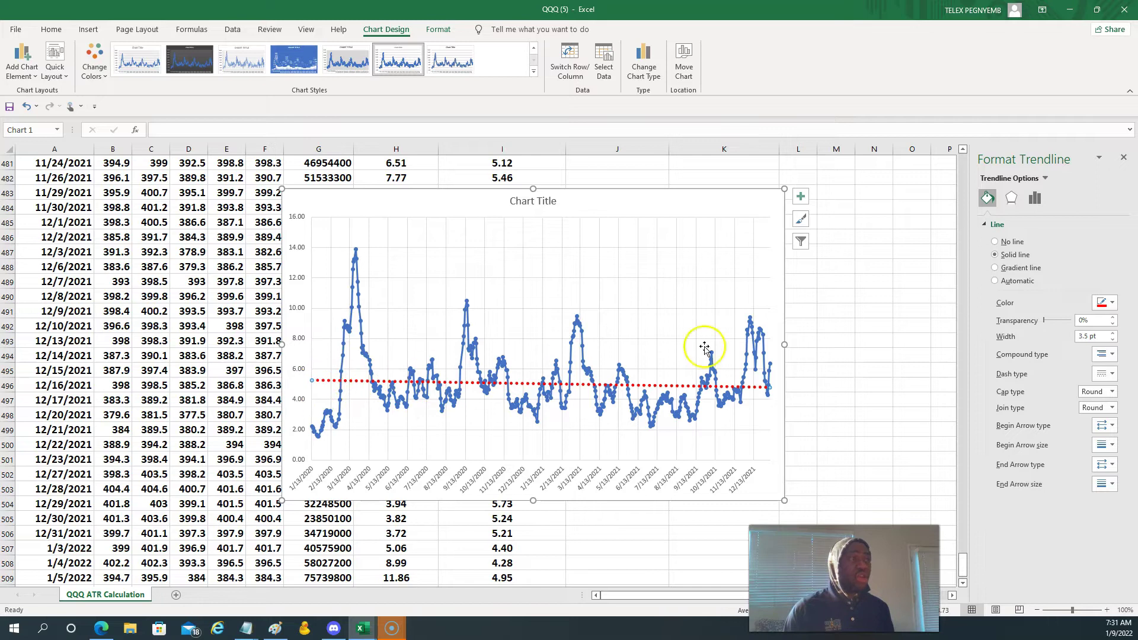
{"action": "left_click", "coordinate": [1124, 159]}
Replace the chart's placeholder title with "ATR_7 Days".
{"action": "left_click", "coordinate": [547, 203]}
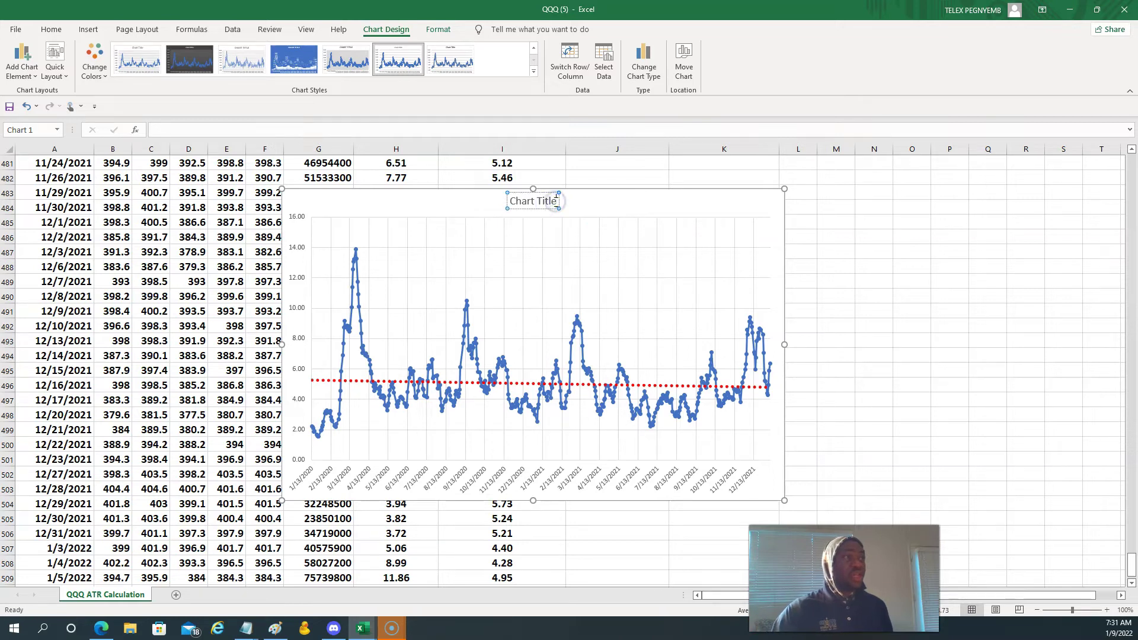
{"action": "key", "text": "BackSpace"}
{"action": "key", "text": "BackSpace"}
{"action": "key", "text": "BackSpace"}
{"action": "key", "text": "BackSpace"}
{"action": "key", "text": "BackSpace"}
{"action": "key", "text": "BackSpace"}
{"action": "key", "text": "BackSpace"}
{"action": "key", "text": "BackSpace"}
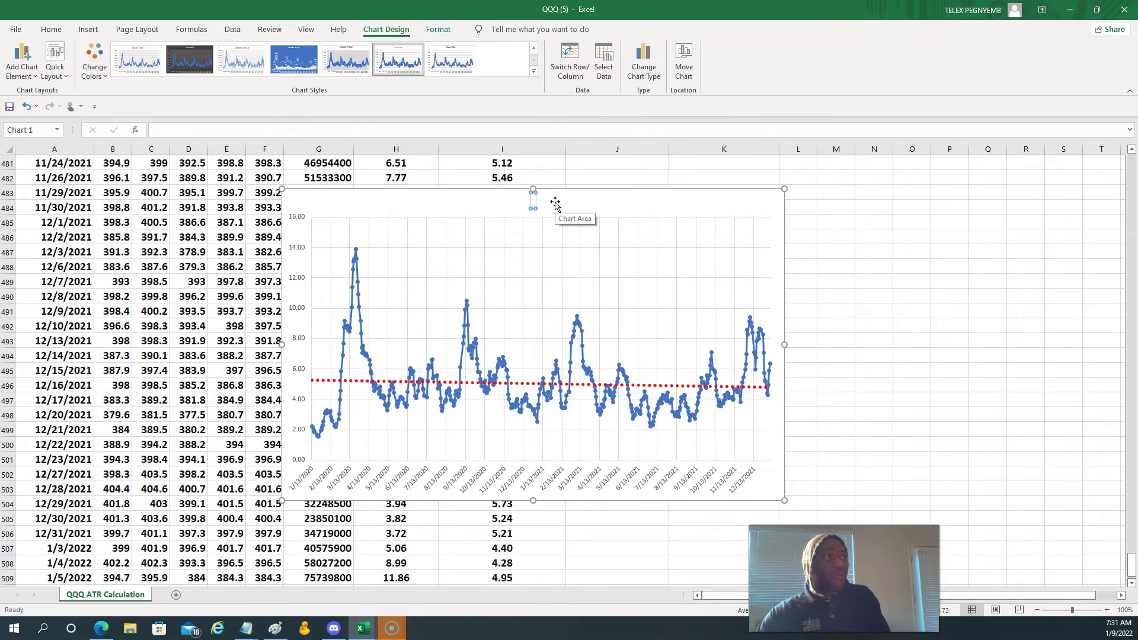
{"action": "type", "text": "ATR"}
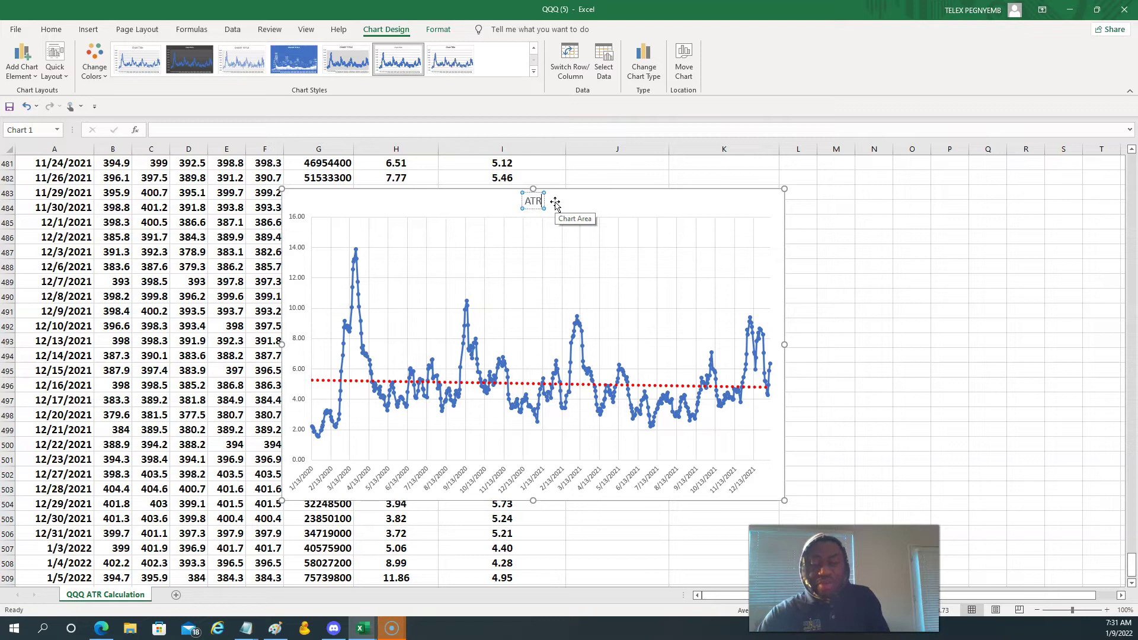
{"action": "type", "text": "_7 Days"}
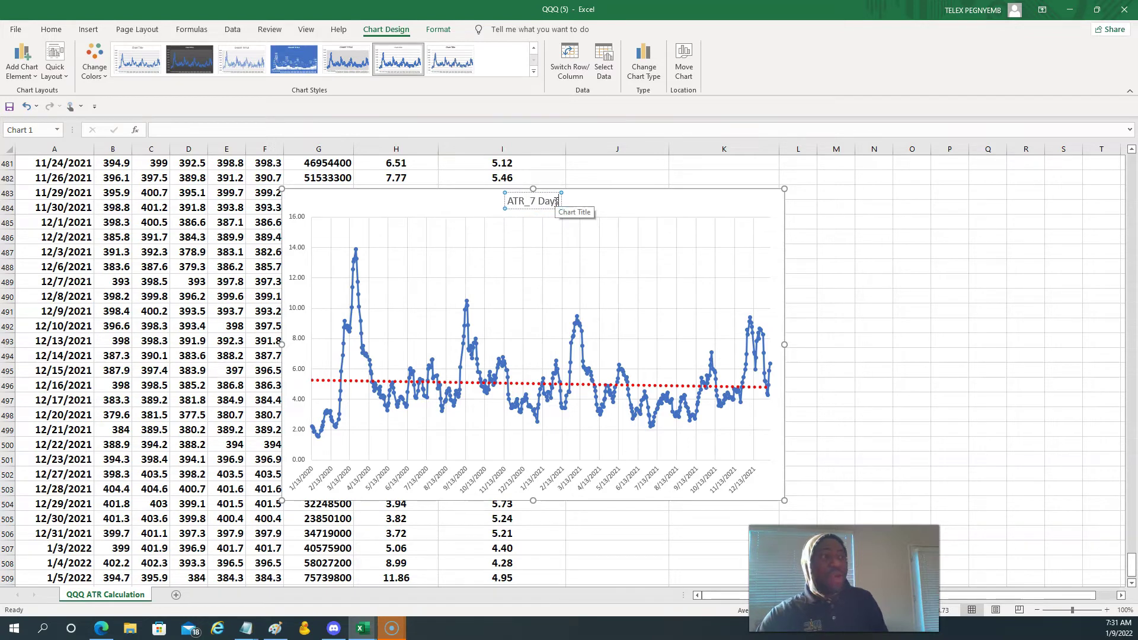
{"action": "left_click", "coordinate": [573, 325]}
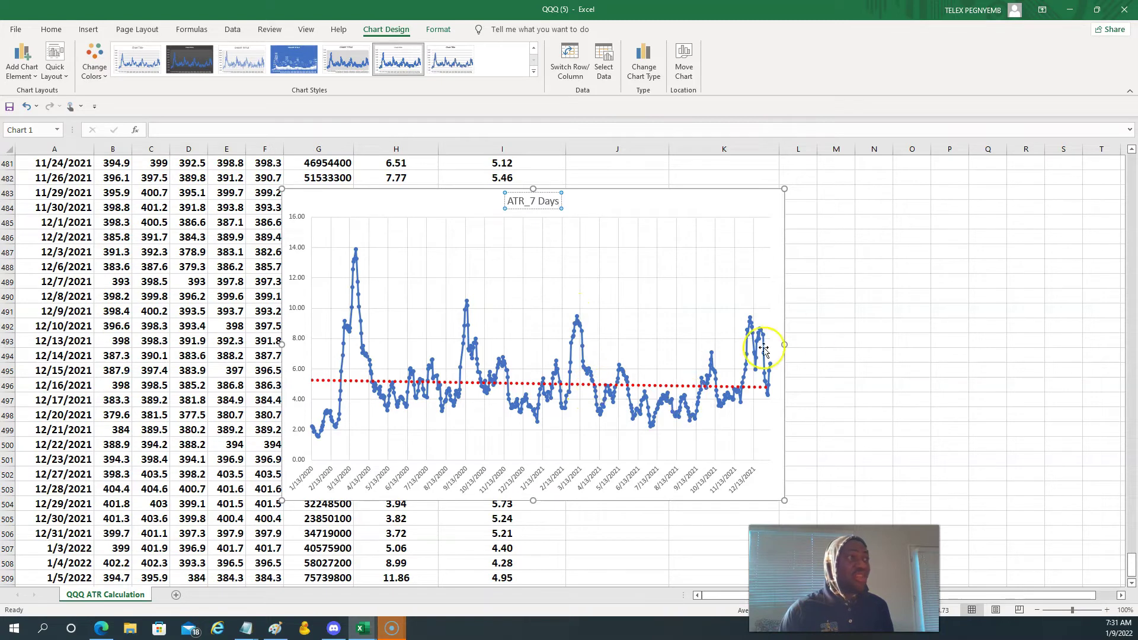
Move the ATR_7 Days chart sideways so it sits clear of the data columns.
{"action": "scroll", "coordinate": [874, 327], "scroll_direction": "up", "scroll_amount": 5}
{"action": "left_click_drag", "start_coordinate": [660, 432], "coordinate": [940, 419]}
{"action": "scroll", "coordinate": [602, 224], "scroll_direction": "up", "scroll_amount": 20}
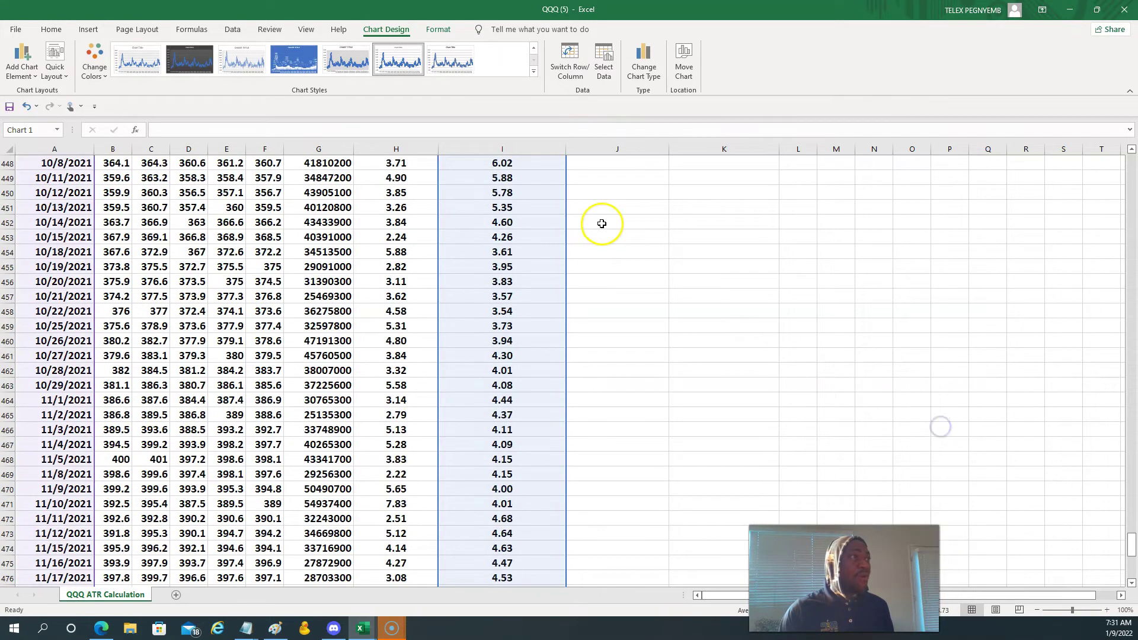
{"action": "scroll", "coordinate": [603, 223], "scroll_direction": "up", "scroll_amount": 20}
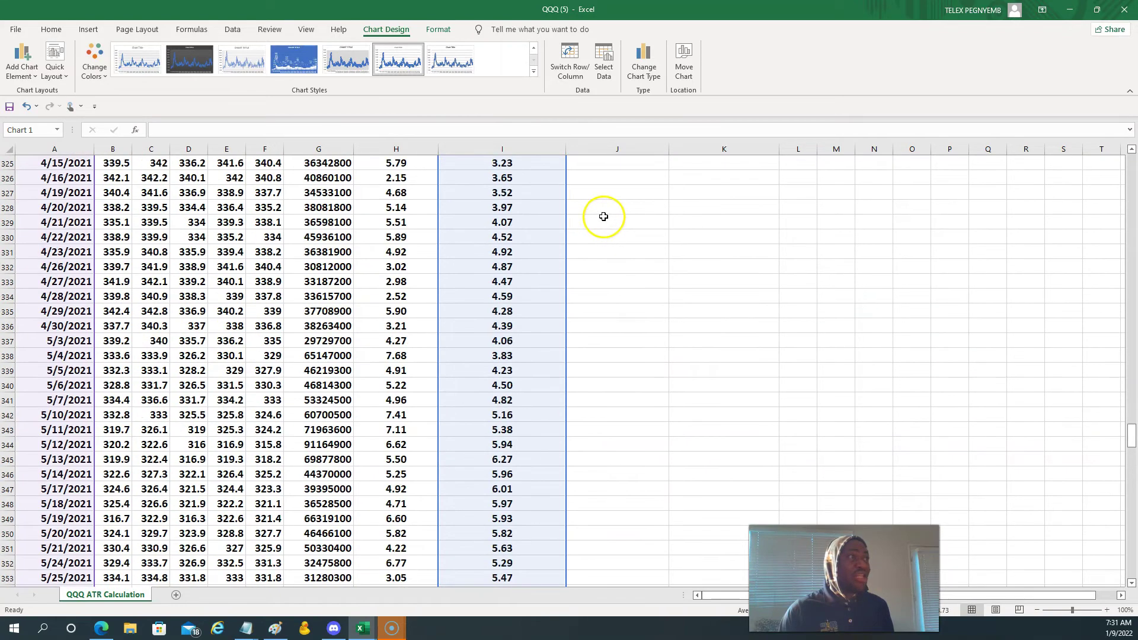
Calculate the first 14-day average in cell J16 by averaging the Daily Range values in H2:H15.
{"action": "scroll", "coordinate": [604, 214], "scroll_direction": "up", "scroll_amount": 20}
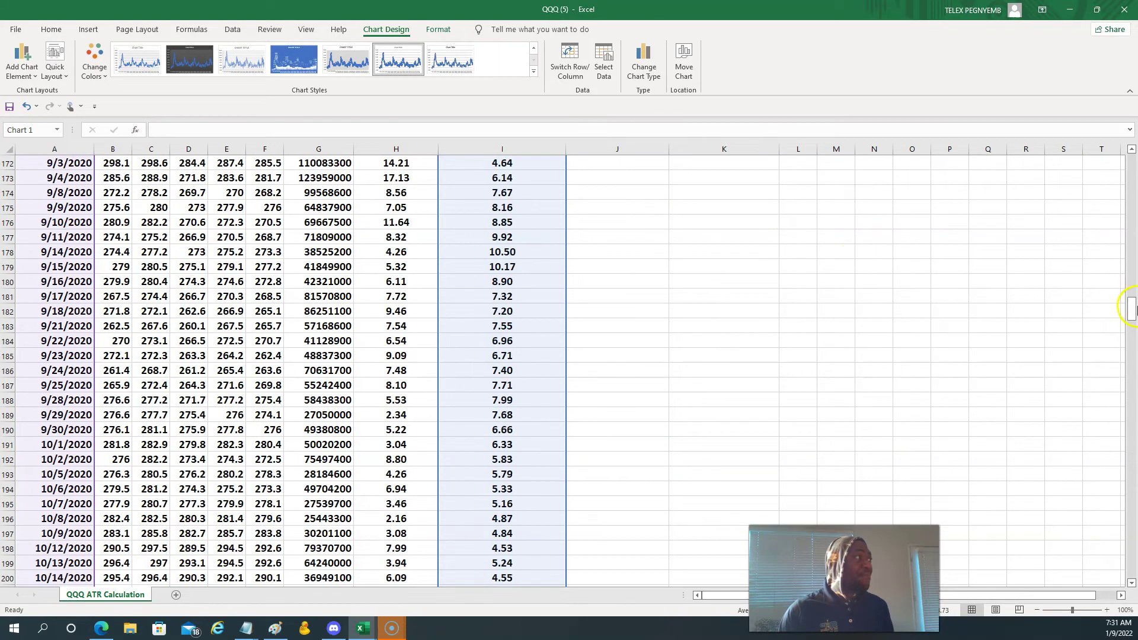
{"action": "left_click_drag", "start_coordinate": [1132, 311], "coordinate": [1131, 160]}
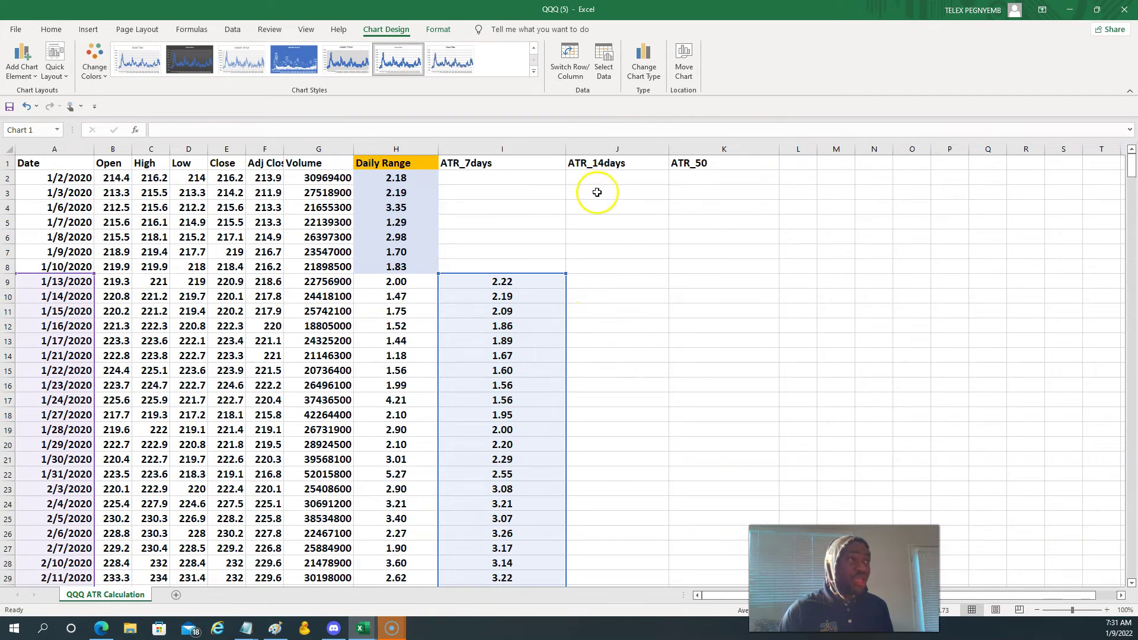
{"action": "left_click", "coordinate": [390, 182]}
{"action": "left_click_drag", "start_coordinate": [390, 181], "coordinate": [374, 399]}
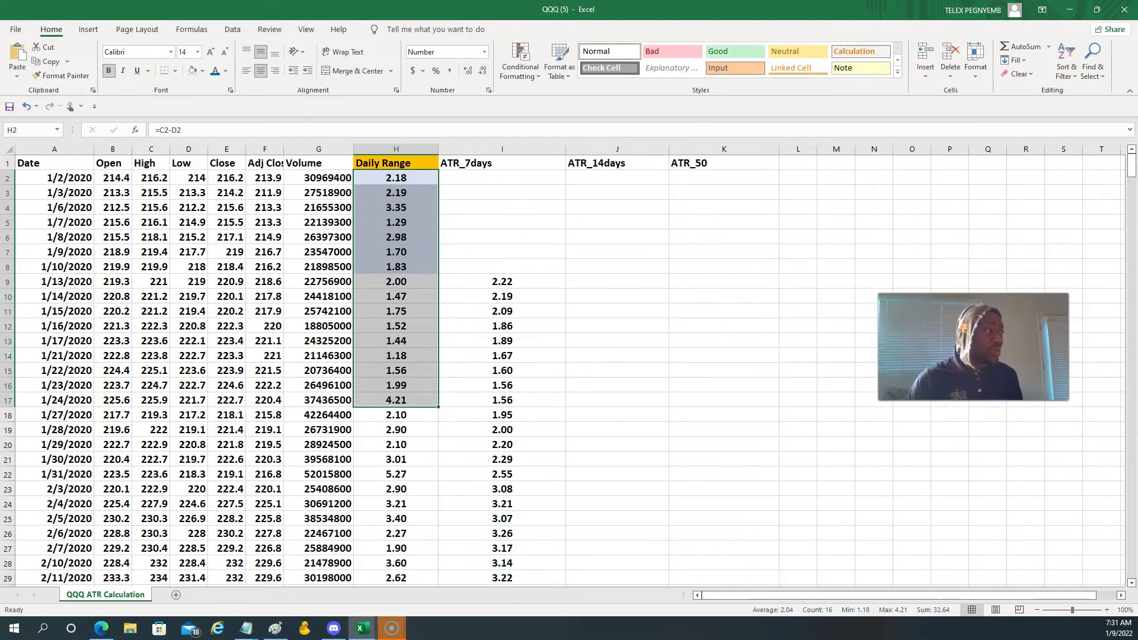
{"action": "left_click", "coordinate": [396, 176]}
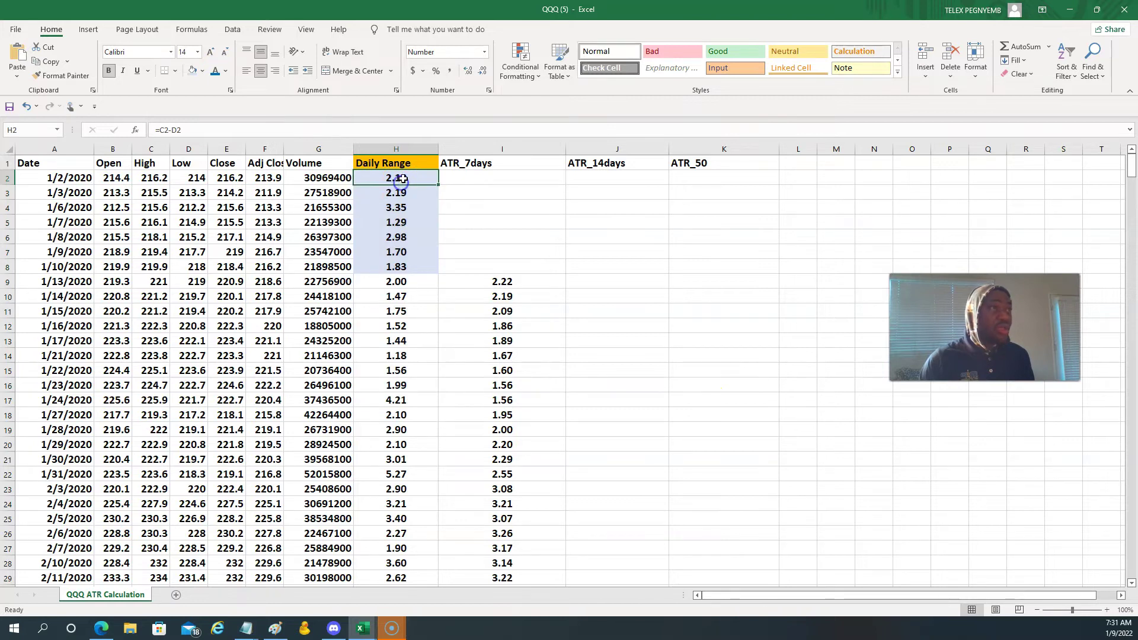
{"action": "left_click_drag", "start_coordinate": [396, 178], "coordinate": [389, 365]}
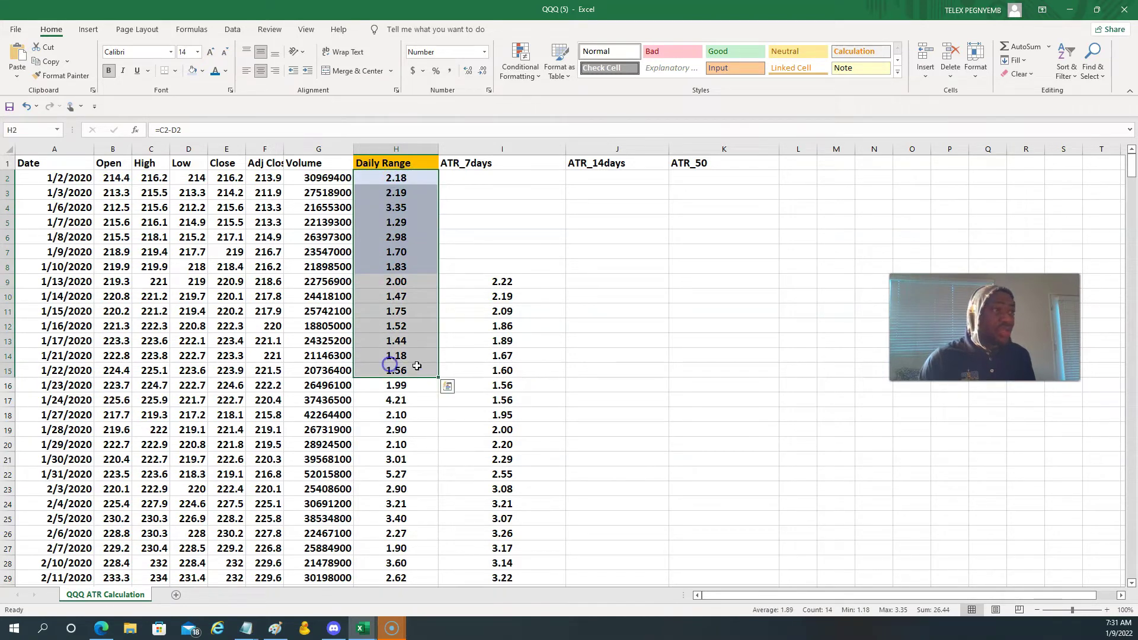
{"action": "left_click", "coordinate": [606, 386]}
{"action": "type", "text": "="}
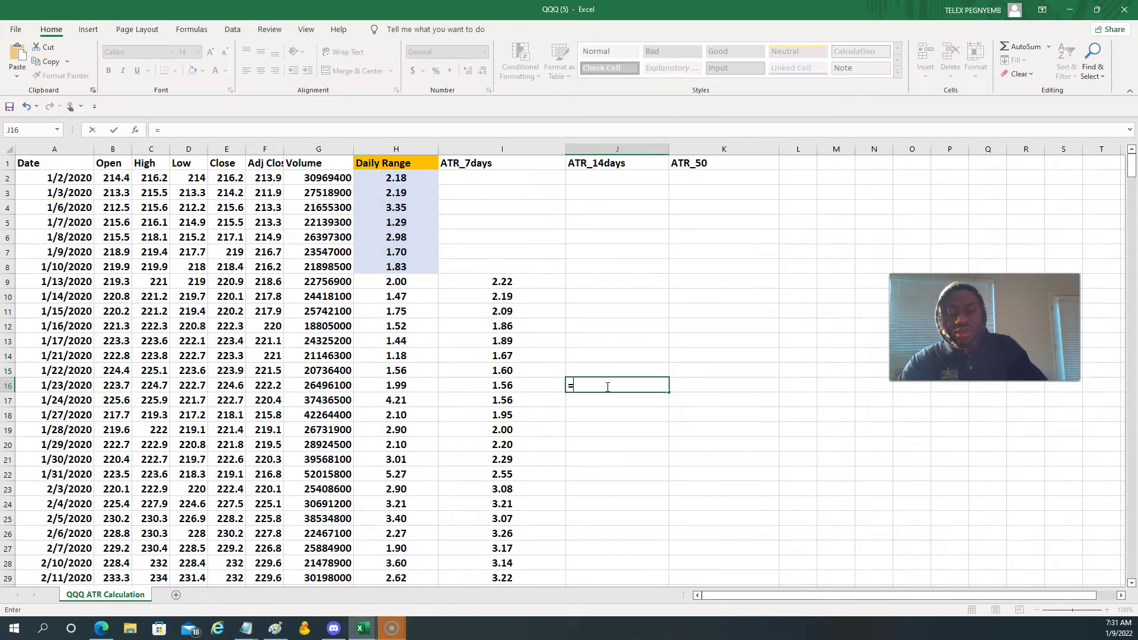
{"action": "type", "text": "average("}
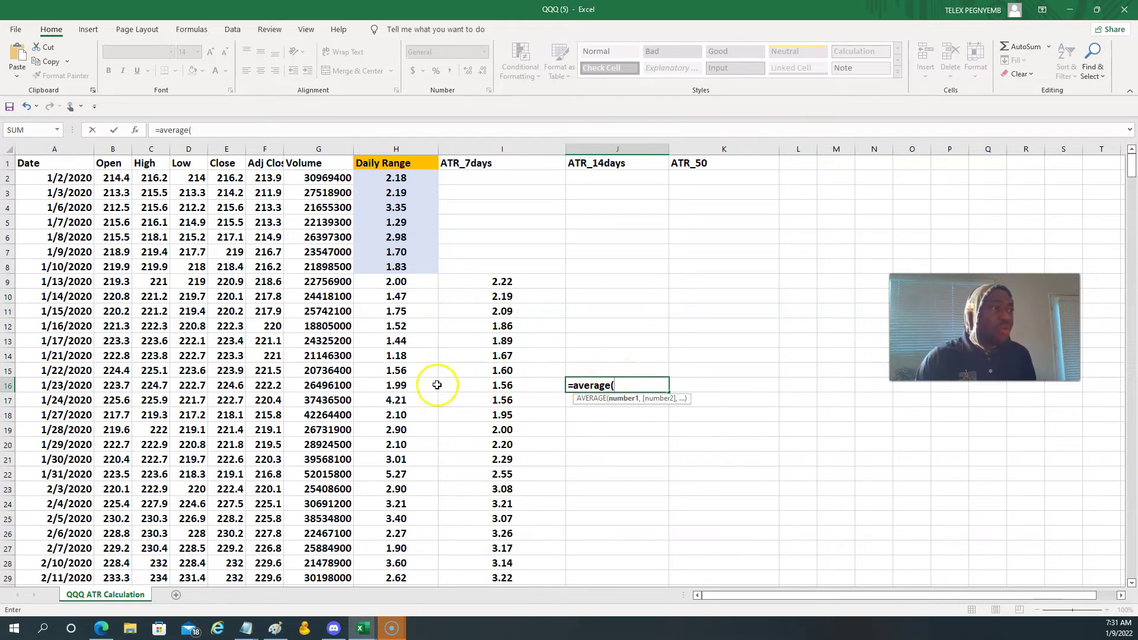
{"action": "left_click_drag", "start_coordinate": [401, 371], "coordinate": [403, 177]}
{"action": "key", "text": "Return"}
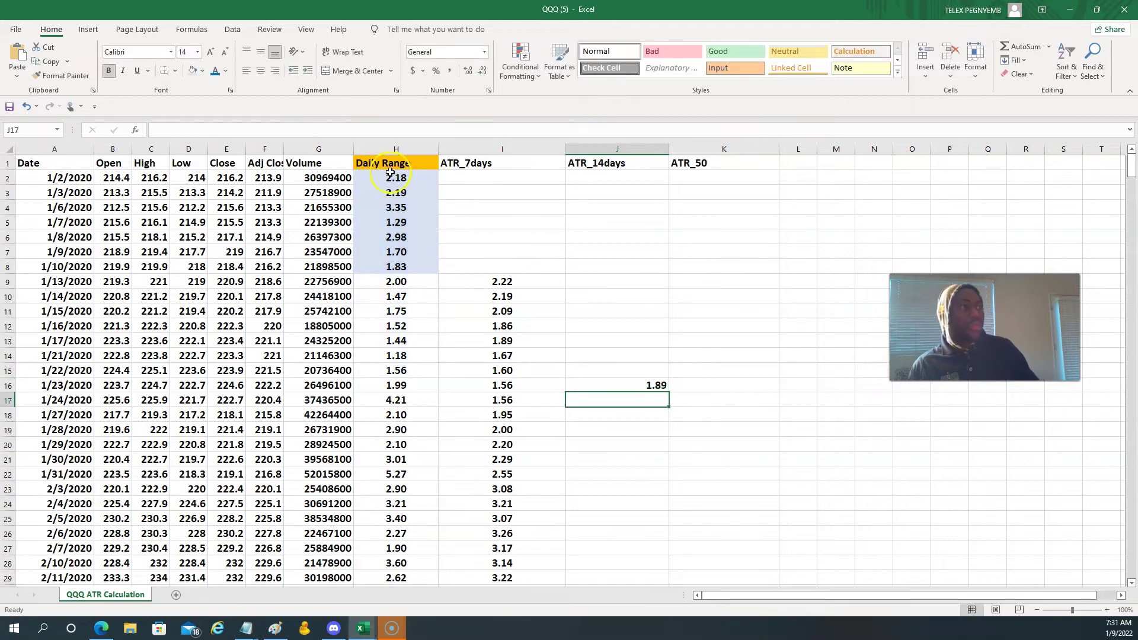
Fill the 14-day average formula from J16 down the ATR_14days column to the last data row.
{"action": "left_click", "coordinate": [657, 385]}
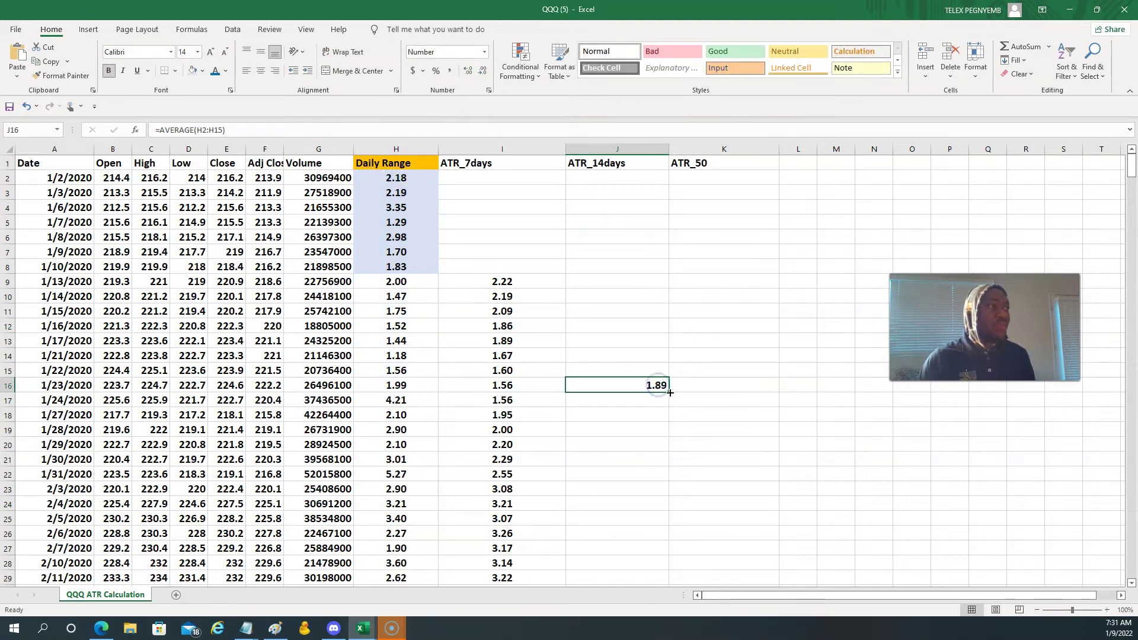
{"action": "left_click_drag", "start_coordinate": [670, 391], "coordinate": [667, 406]}
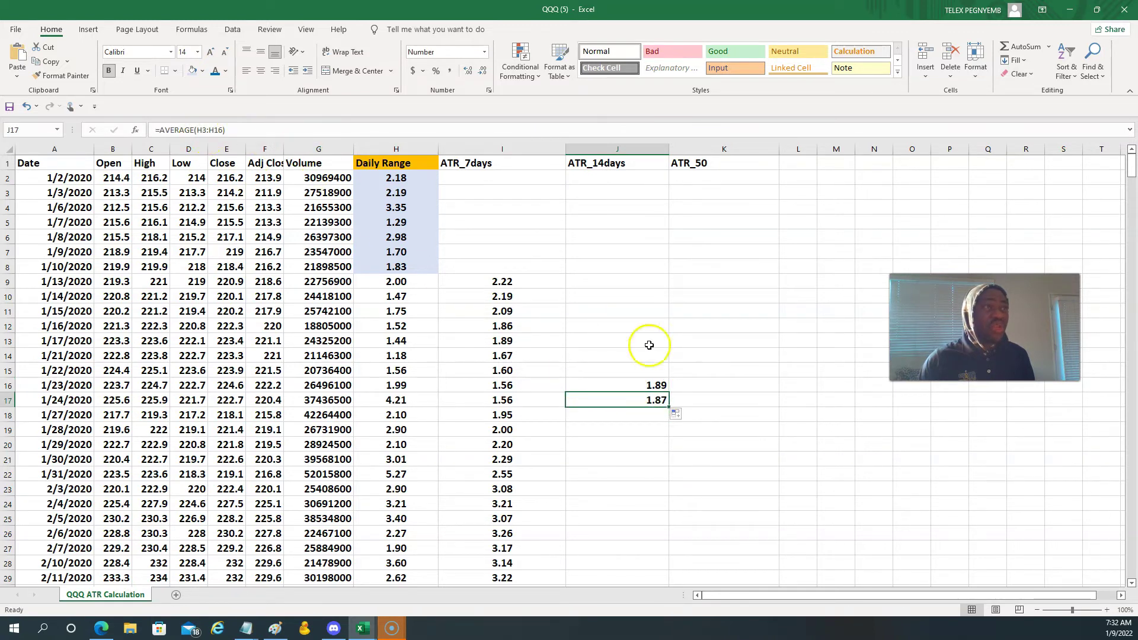
{"action": "left_click", "coordinate": [660, 383]}
{"action": "left_click", "coordinate": [663, 400]}
{"action": "double_click", "coordinate": [670, 405]}
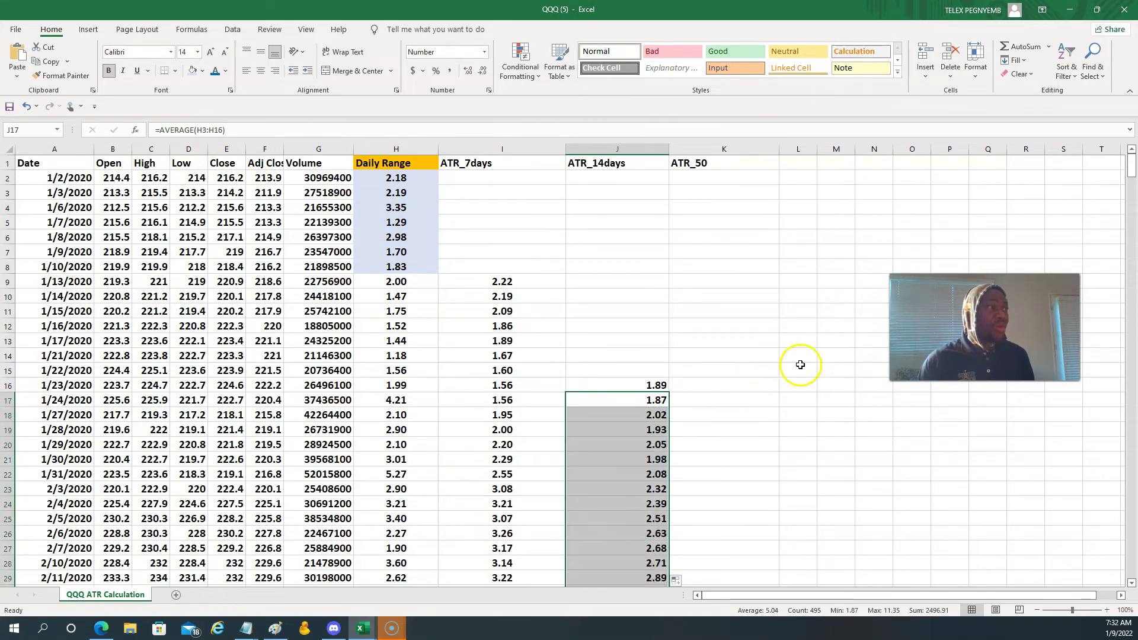
{"action": "scroll", "coordinate": [784, 328], "scroll_direction": "down", "scroll_amount": 5}
{"action": "scroll", "coordinate": [784, 327], "scroll_direction": "up", "scroll_amount": 4}
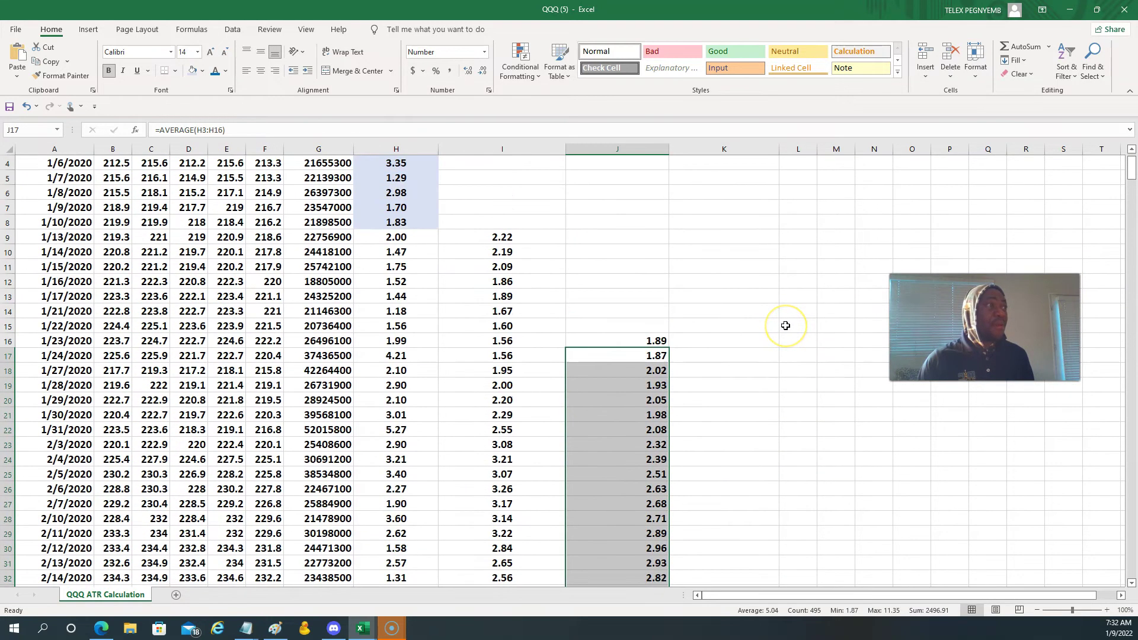
{"action": "scroll", "coordinate": [785, 326], "scroll_direction": "down", "scroll_amount": 10}
{"action": "scroll", "coordinate": [767, 333], "scroll_direction": "up", "scroll_amount": 11}
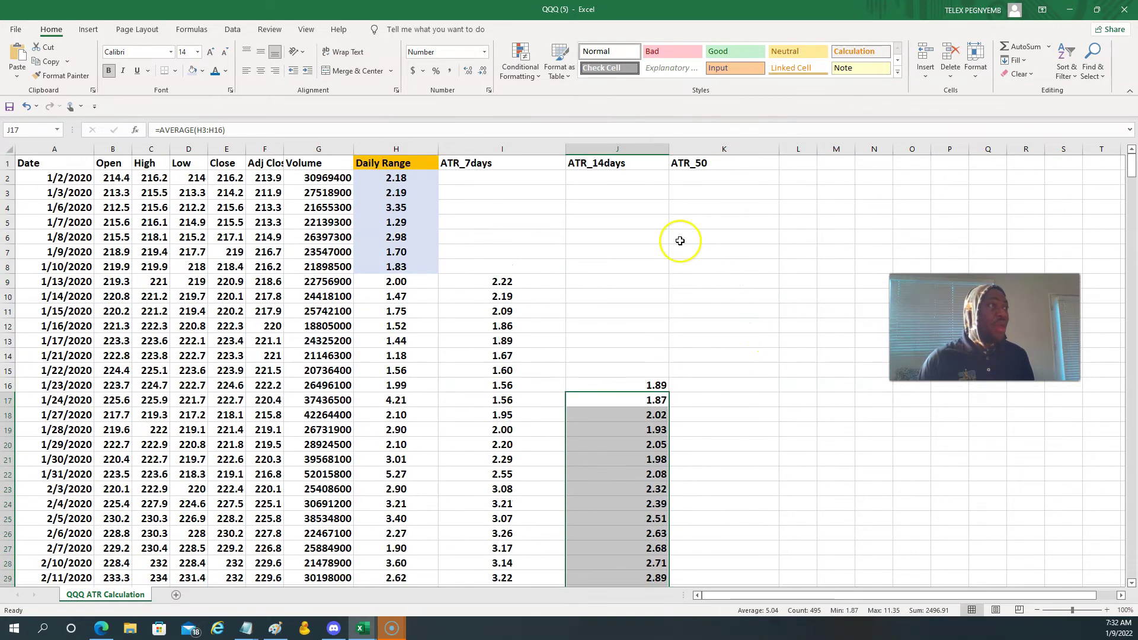
Give the ATR_14days header cell a light green fill.
{"action": "left_click", "coordinate": [616, 161]}
{"action": "left_click", "coordinate": [202, 70]}
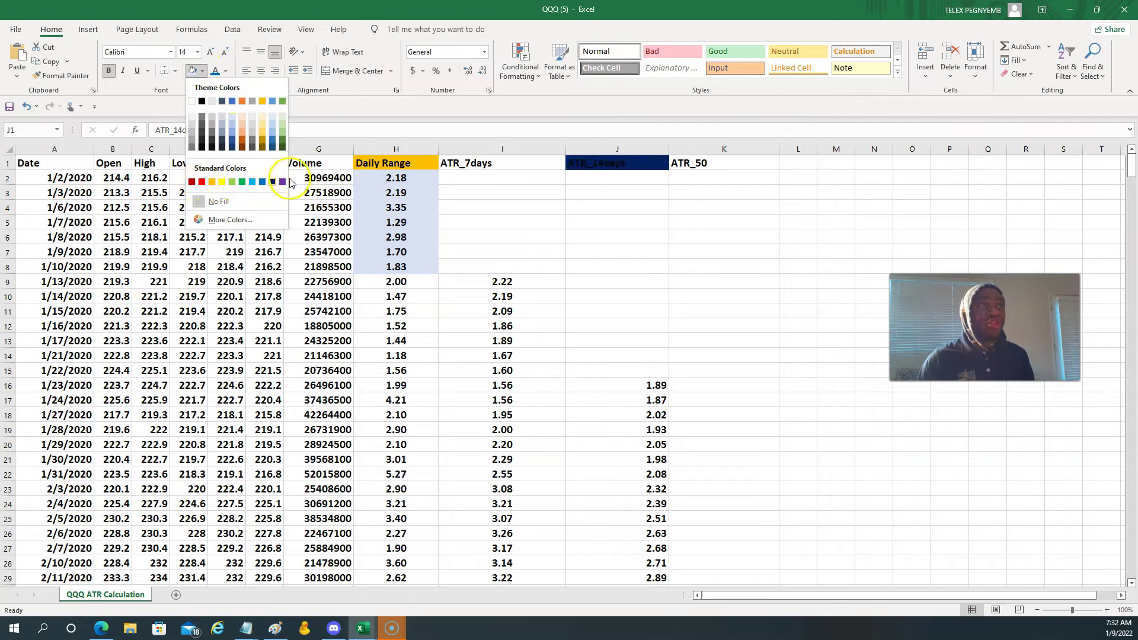
{"action": "left_click", "coordinate": [252, 182]}
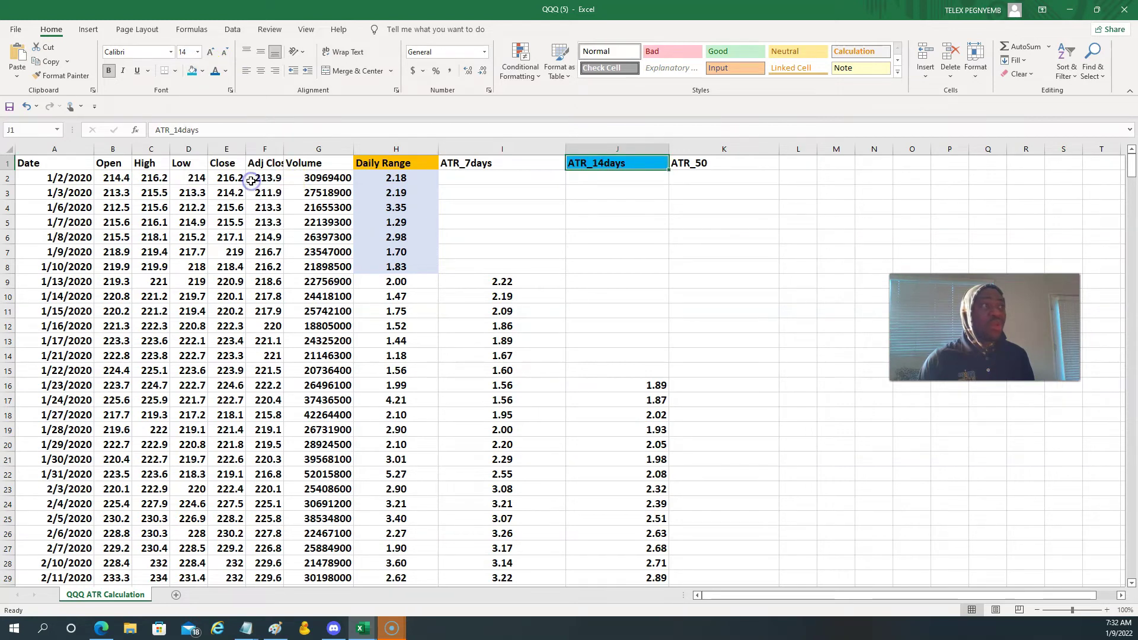
{"action": "left_click", "coordinate": [204, 77]}
{"action": "left_click", "coordinate": [231, 181]}
Give the ATR_7days header cell a gold fill.
{"action": "left_click", "coordinate": [466, 163]}
{"action": "left_click", "coordinate": [203, 71]}
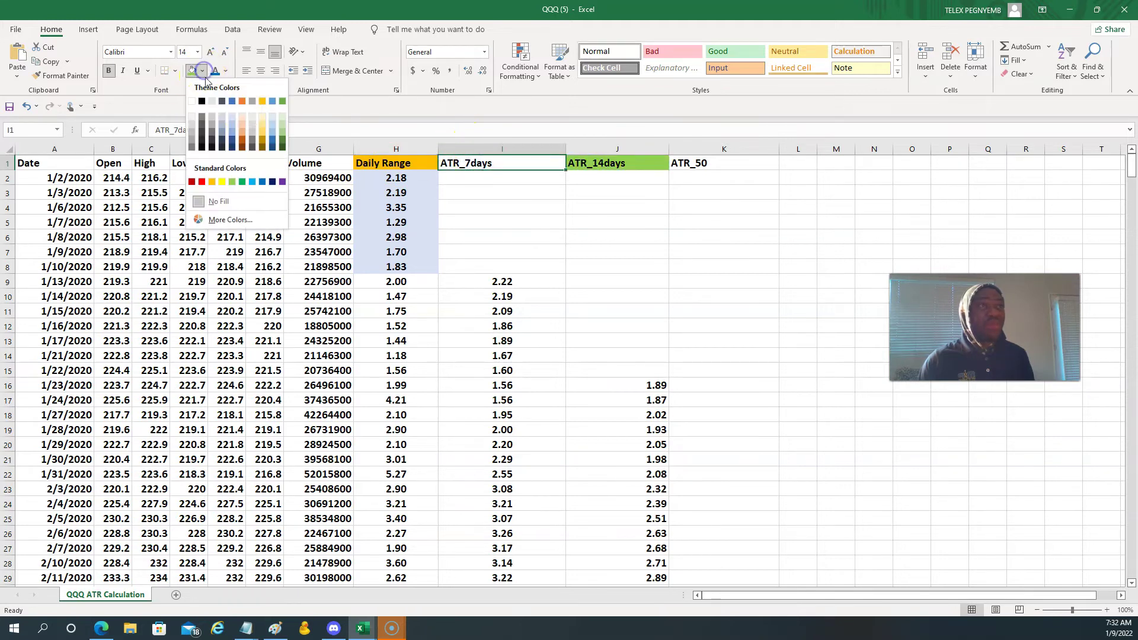
{"action": "left_click", "coordinate": [262, 101]}
Move the ATR_7 Days chart back over the data columns so that the end of the ATR_14days column is uncovered.
{"action": "scroll", "coordinate": [675, 291], "scroll_direction": "down", "scroll_amount": 5}
{"action": "scroll", "coordinate": [691, 310], "scroll_direction": "up", "scroll_amount": 5}
{"action": "scroll", "coordinate": [691, 312], "scroll_direction": "down", "scroll_amount": 9}
{"action": "scroll", "coordinate": [737, 319], "scroll_direction": "down", "scroll_amount": 20}
{"action": "scroll", "coordinate": [874, 457], "scroll_direction": "down", "scroll_amount": 20}
{"action": "scroll", "coordinate": [890, 484], "scroll_direction": "down", "scroll_amount": 20}
{"action": "scroll", "coordinate": [889, 483], "scroll_direction": "up", "scroll_amount": 6}
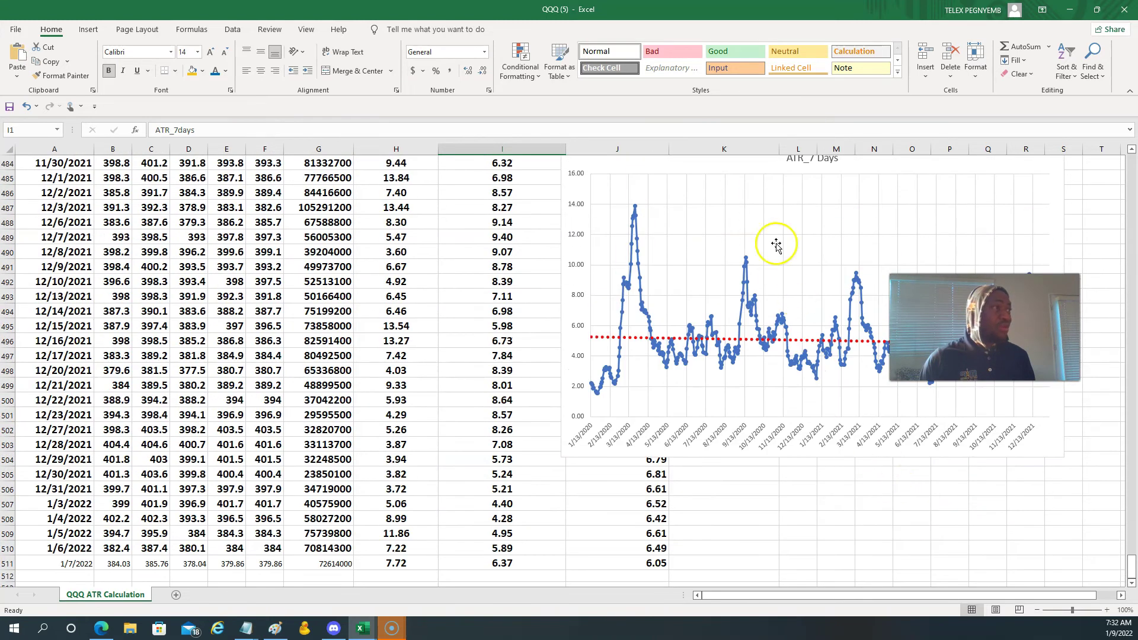
{"action": "left_click_drag", "start_coordinate": [748, 172], "coordinate": [436, 214]}
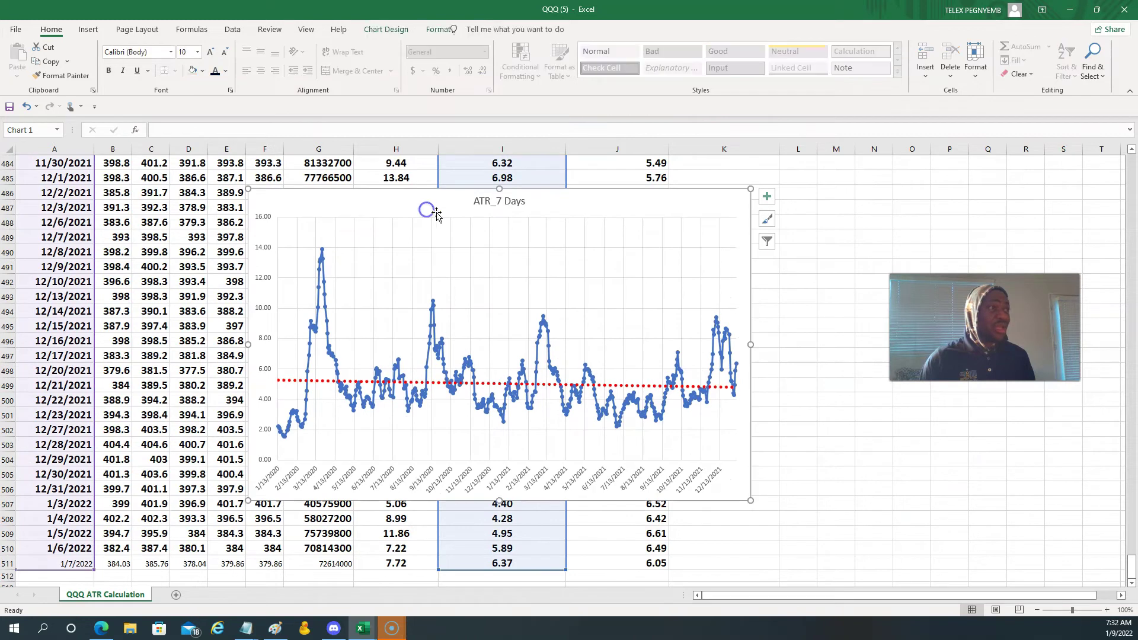
Add a second series named "ATR 14" to the chart, using the 14-day averages in J16:J511 as its values.
{"action": "right_click", "coordinate": [415, 208]}
{"action": "left_click", "coordinate": [462, 359]}
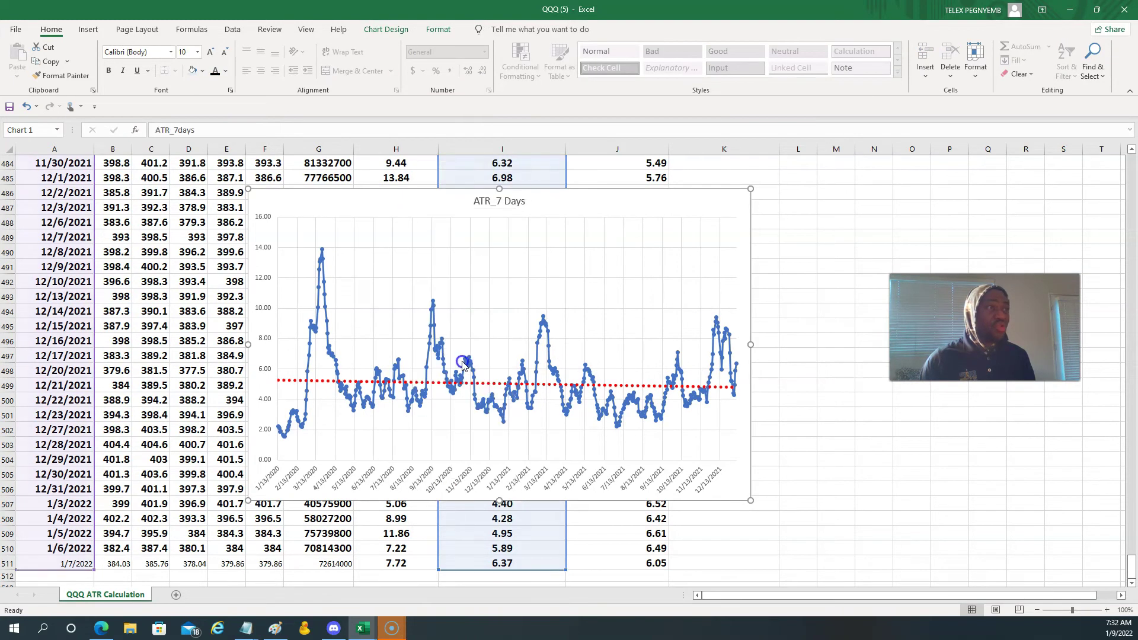
{"action": "left_click", "coordinate": [551, 278]}
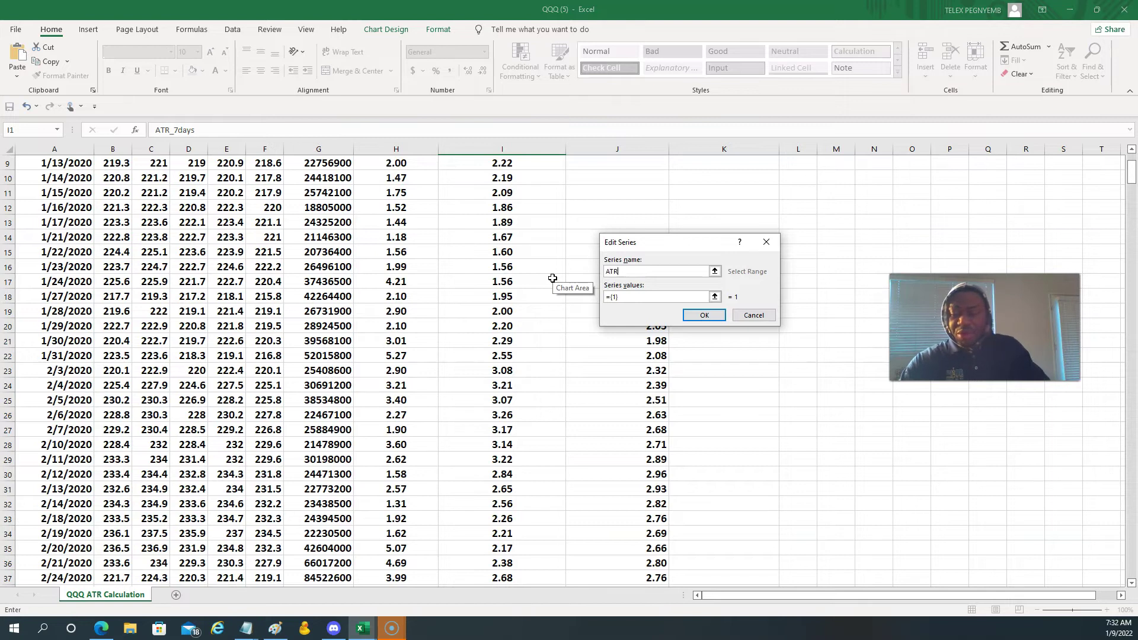
{"action": "left_click", "coordinate": [715, 298]}
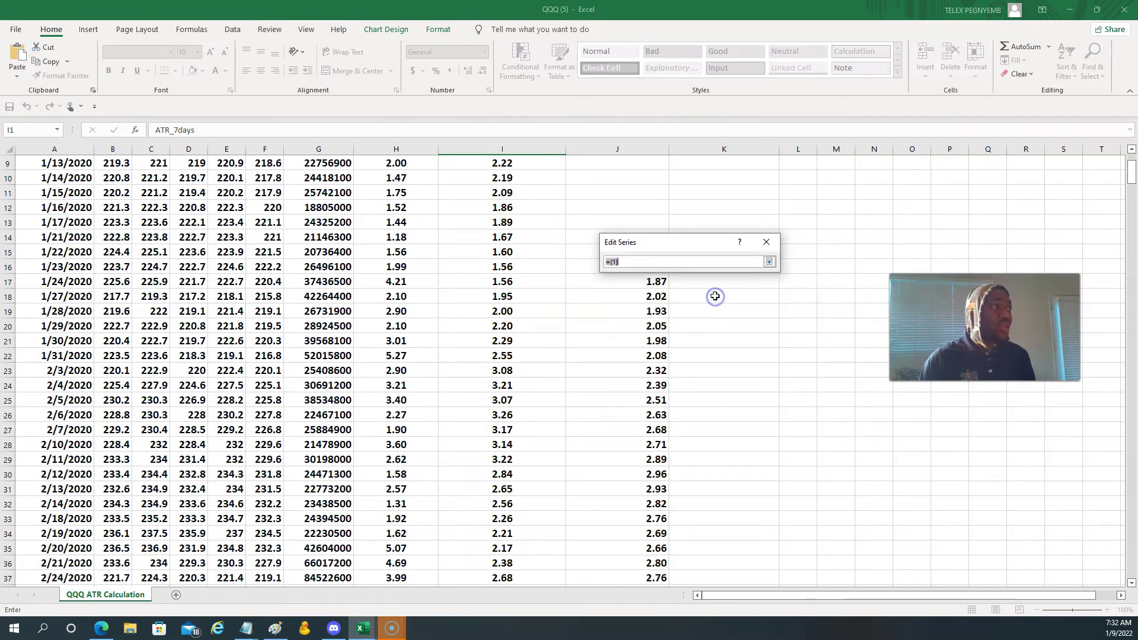
{"action": "scroll", "coordinate": [595, 296], "scroll_direction": "up", "scroll_amount": 3}
{"action": "left_click_drag", "start_coordinate": [657, 385], "coordinate": [638, 636]}
{"action": "left_click_drag", "start_coordinate": [640, 637], "coordinate": [648, 487]}
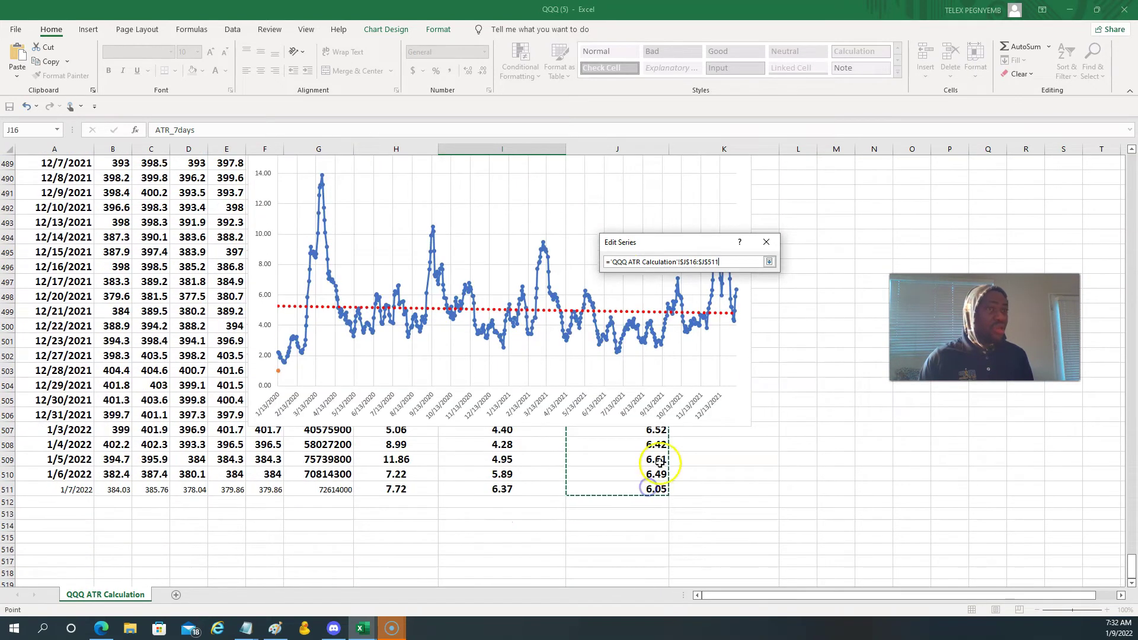
{"action": "left_click", "coordinate": [769, 262]}
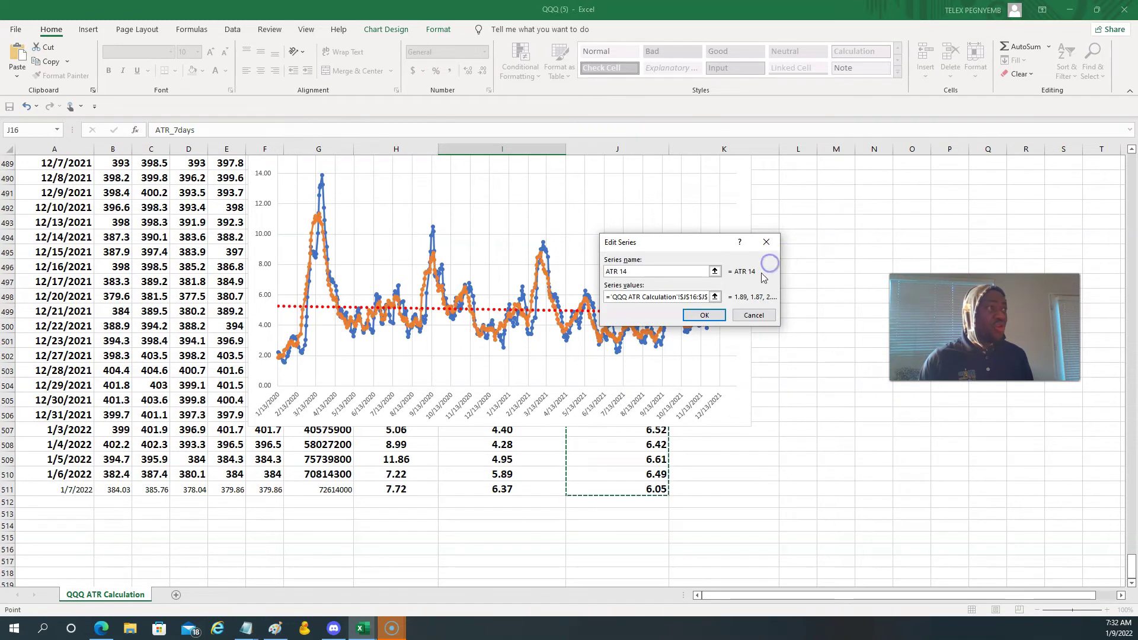
{"action": "left_click", "coordinate": [714, 316]}
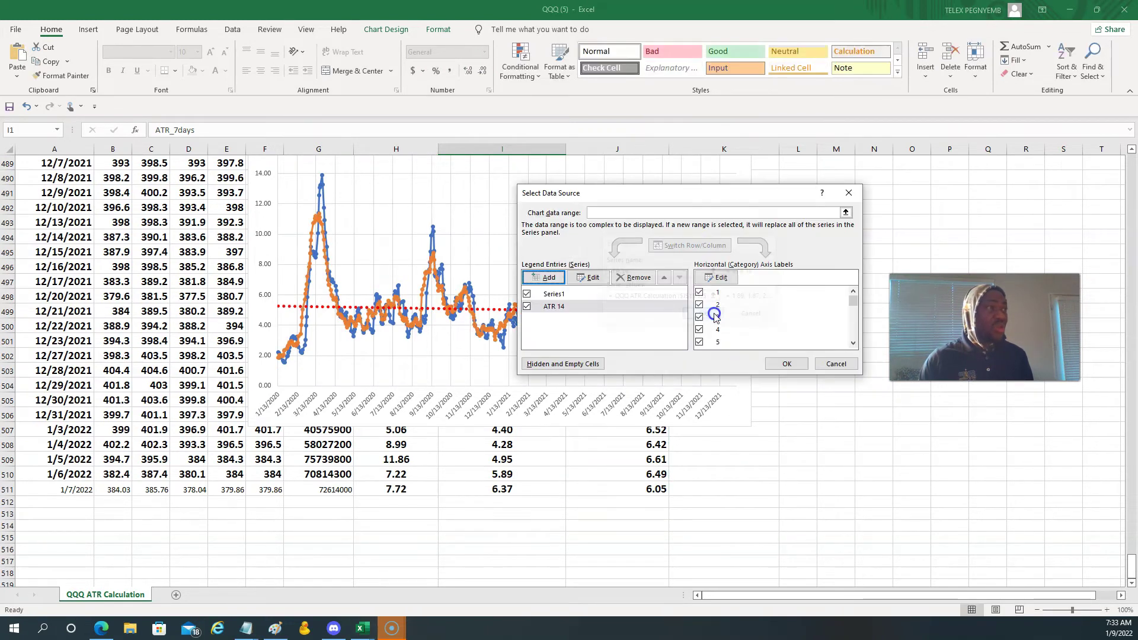
{"action": "left_click", "coordinate": [788, 364]}
Format the chart's date axis labels as bold blue text at 10.5 pt.
{"action": "left_click", "coordinate": [586, 412]}
{"action": "left_click", "coordinate": [109, 71]}
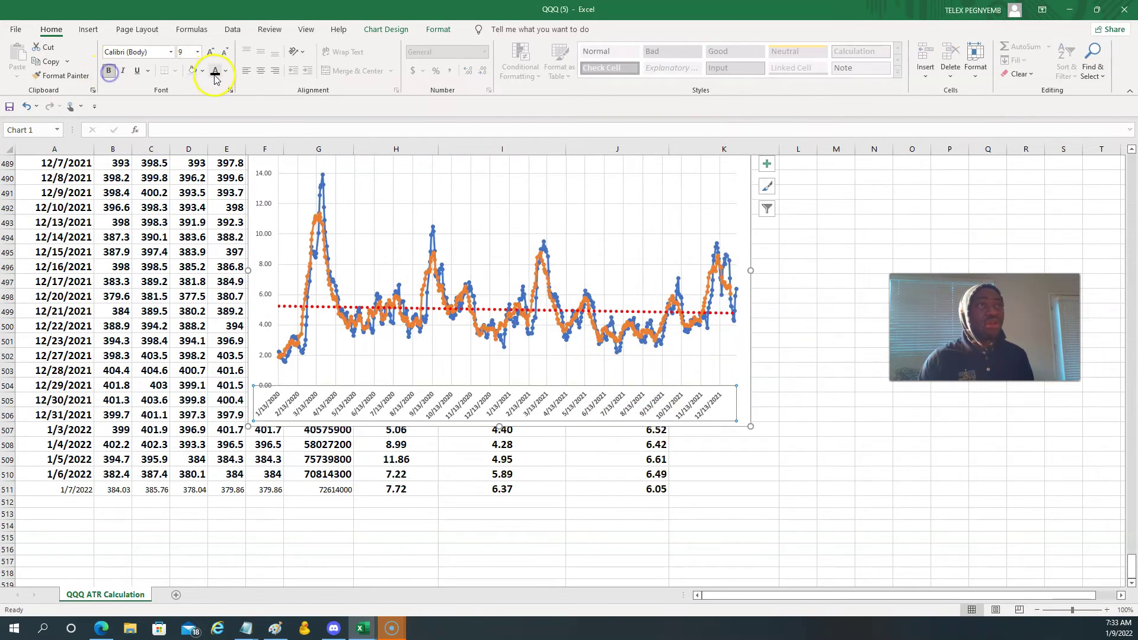
{"action": "left_click", "coordinate": [226, 71]}
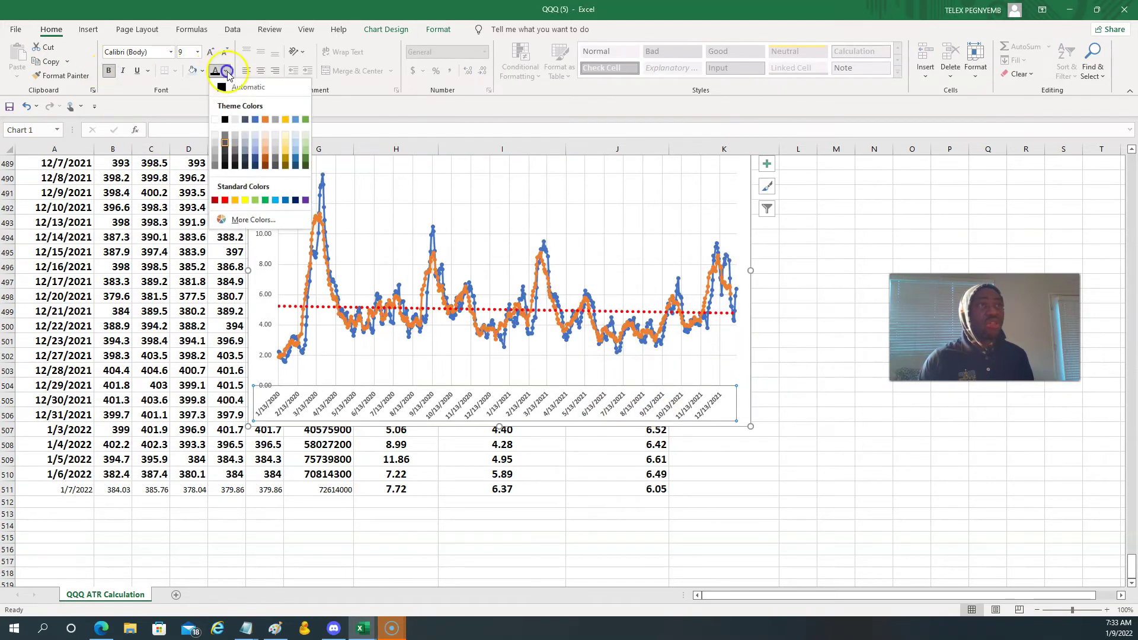
{"action": "left_click", "coordinate": [296, 201]}
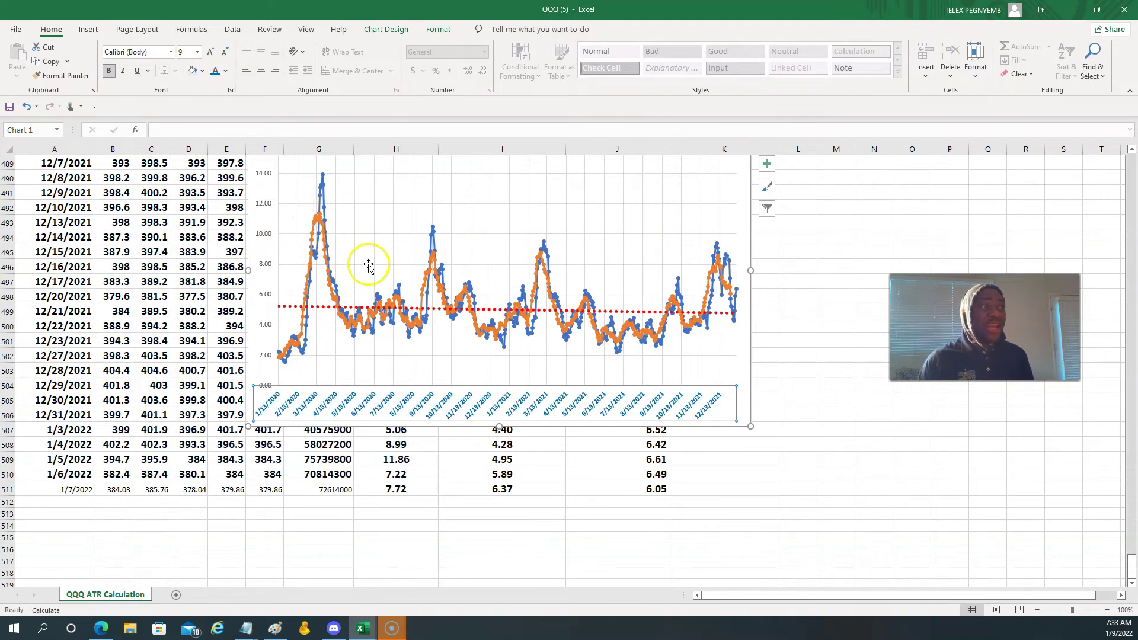
{"action": "left_click", "coordinate": [211, 53]}
{"action": "left_click", "coordinate": [211, 53]}
Add a legend to the chart and position it at the top.
{"action": "scroll", "coordinate": [674, 310], "scroll_direction": "up", "scroll_amount": 1}
{"action": "scroll", "coordinate": [674, 310], "scroll_direction": "up", "scroll_amount": 3}
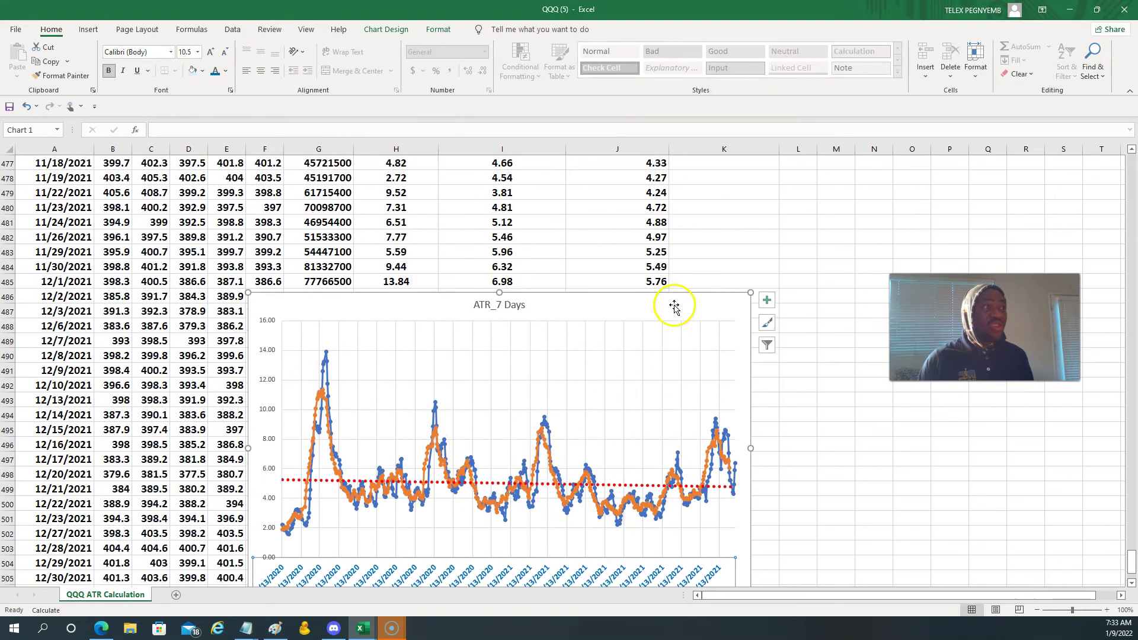
{"action": "scroll", "coordinate": [587, 345], "scroll_direction": "down", "scroll_amount": 2}
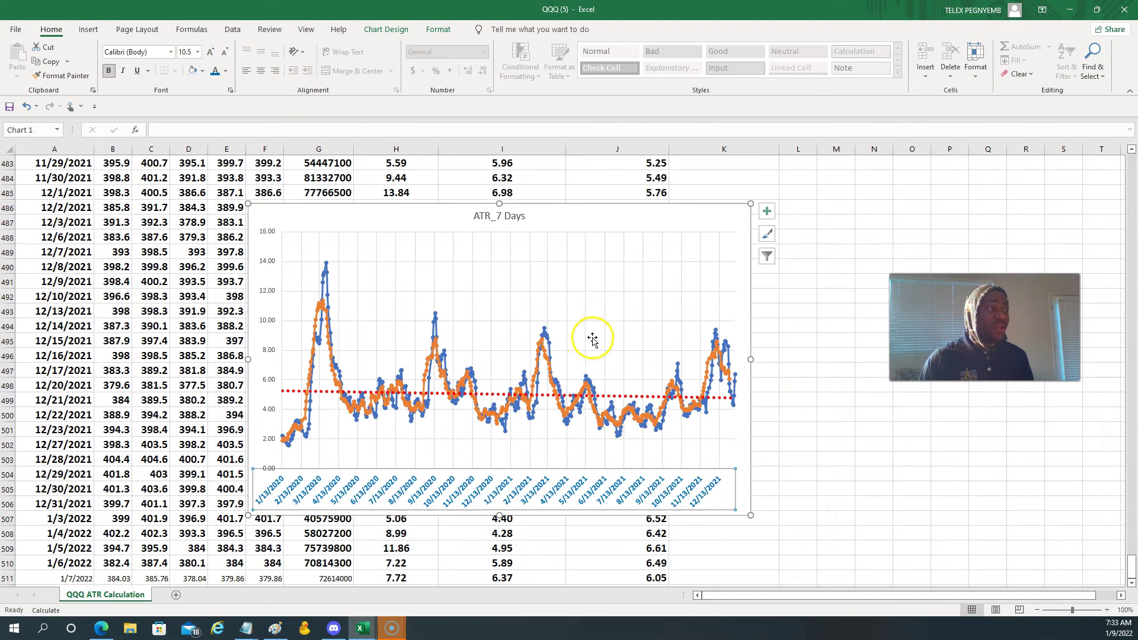
{"action": "left_click", "coordinate": [770, 215]}
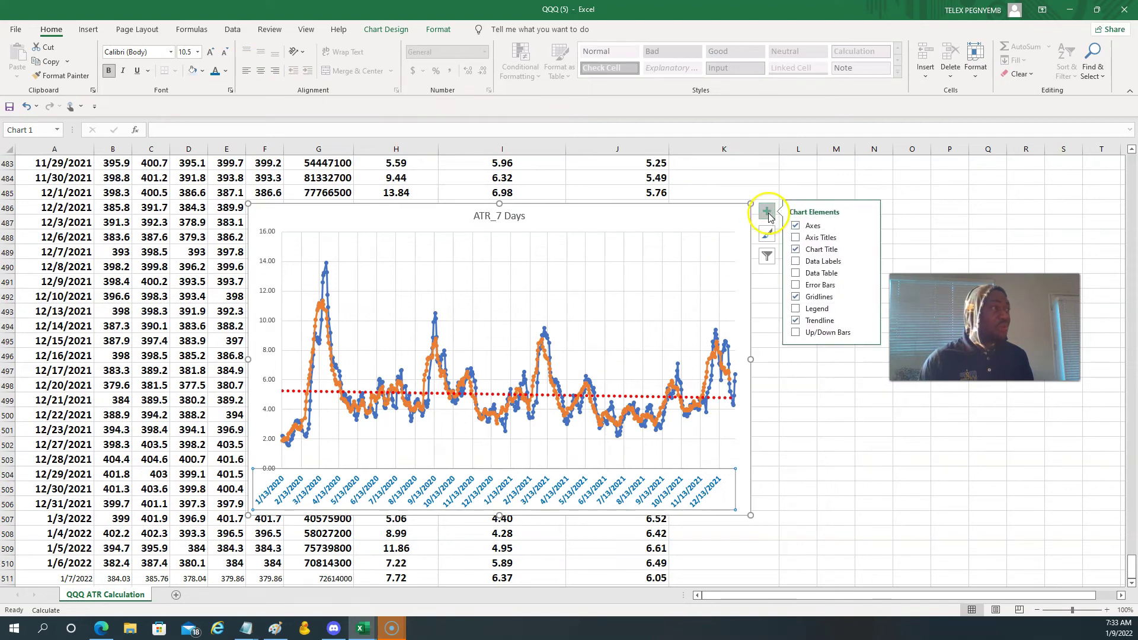
{"action": "left_click", "coordinate": [794, 309]}
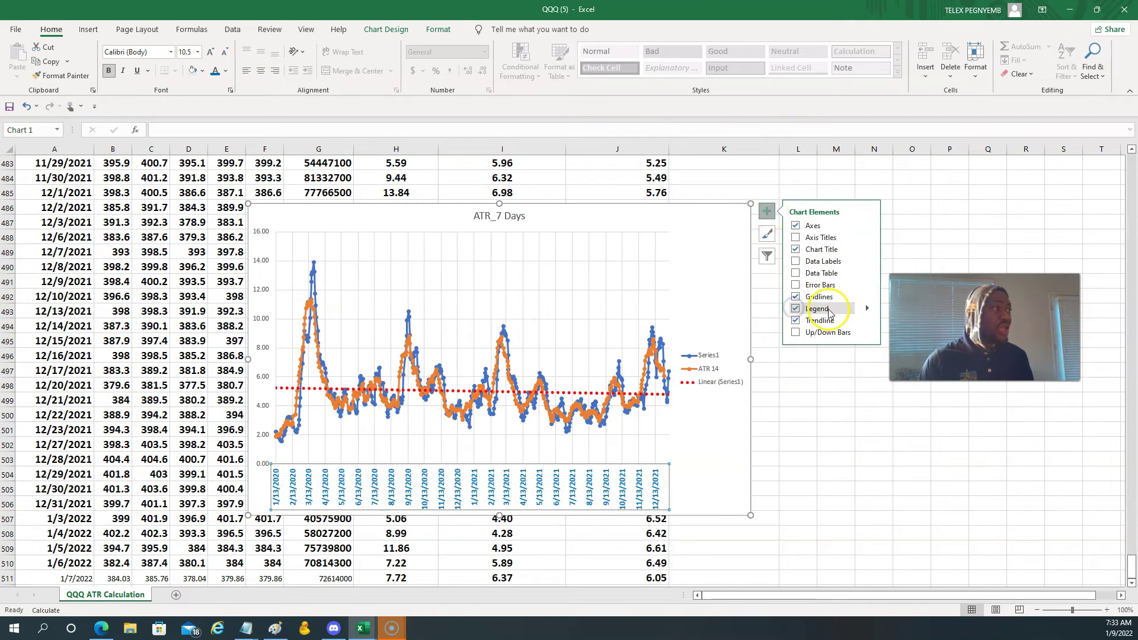
{"action": "left_click", "coordinate": [711, 381]}
{"action": "right_click", "coordinate": [711, 382]}
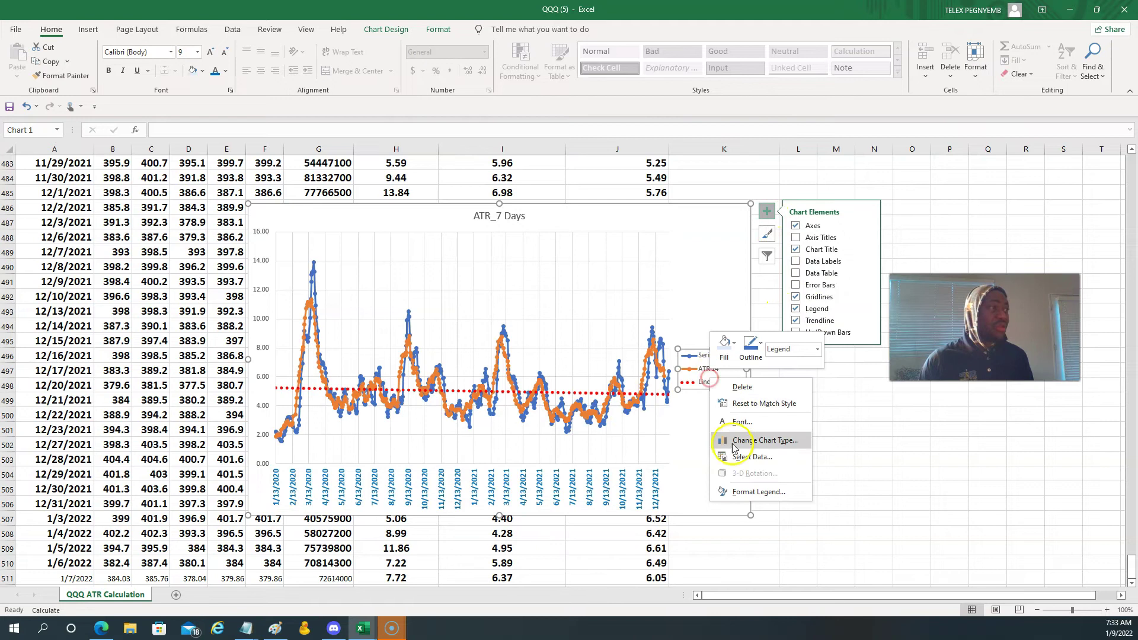
{"action": "left_click", "coordinate": [740, 492]}
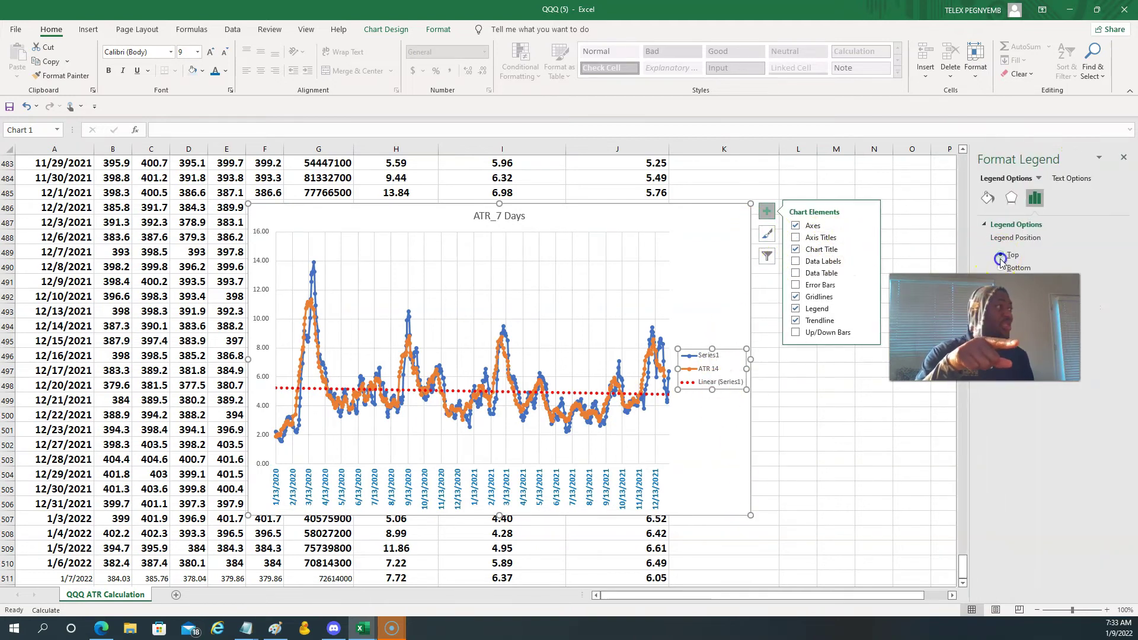
{"action": "left_click", "coordinate": [1001, 256]}
{"action": "left_click", "coordinate": [672, 231]}
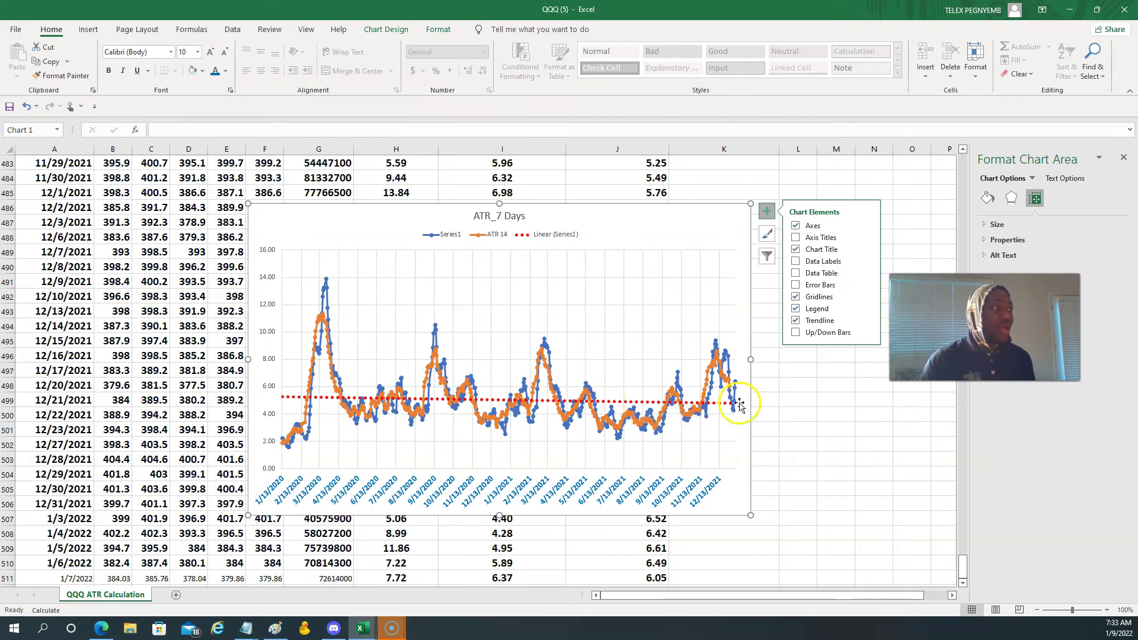
{"action": "scroll", "coordinate": [627, 540], "scroll_direction": "down", "scroll_amount": 7}
{"action": "scroll", "coordinate": [622, 538], "scroll_direction": "up", "scroll_amount": 4}
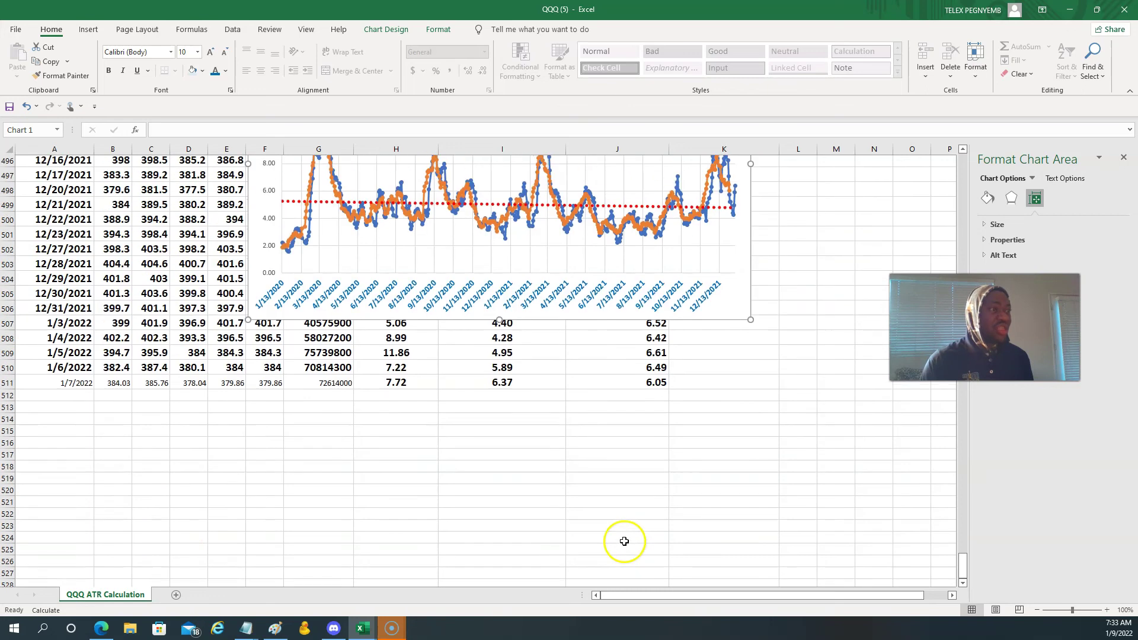
Move the ATR_7 Days chart up the sheet so that the 7-day and 14-day averages from row 498 to row 511 are uncovered.
{"action": "scroll", "coordinate": [494, 401], "scroll_direction": "up", "scroll_amount": 6}
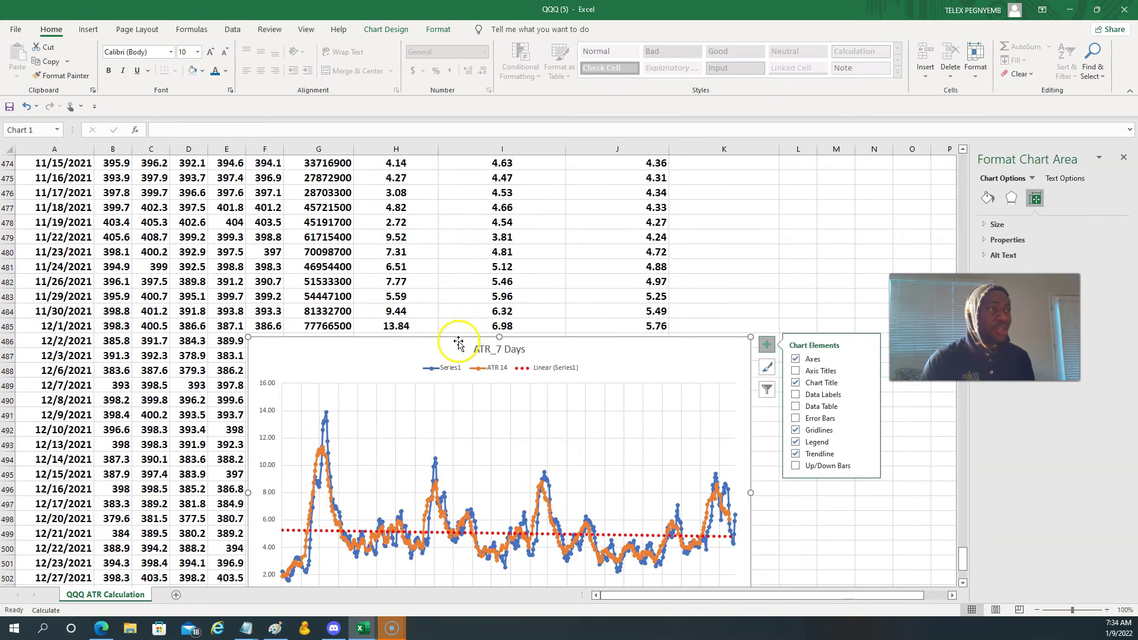
{"action": "left_click_drag", "start_coordinate": [441, 281], "coordinate": [432, 205]}
{"action": "scroll", "coordinate": [592, 536], "scroll_direction": "down", "scroll_amount": 5}
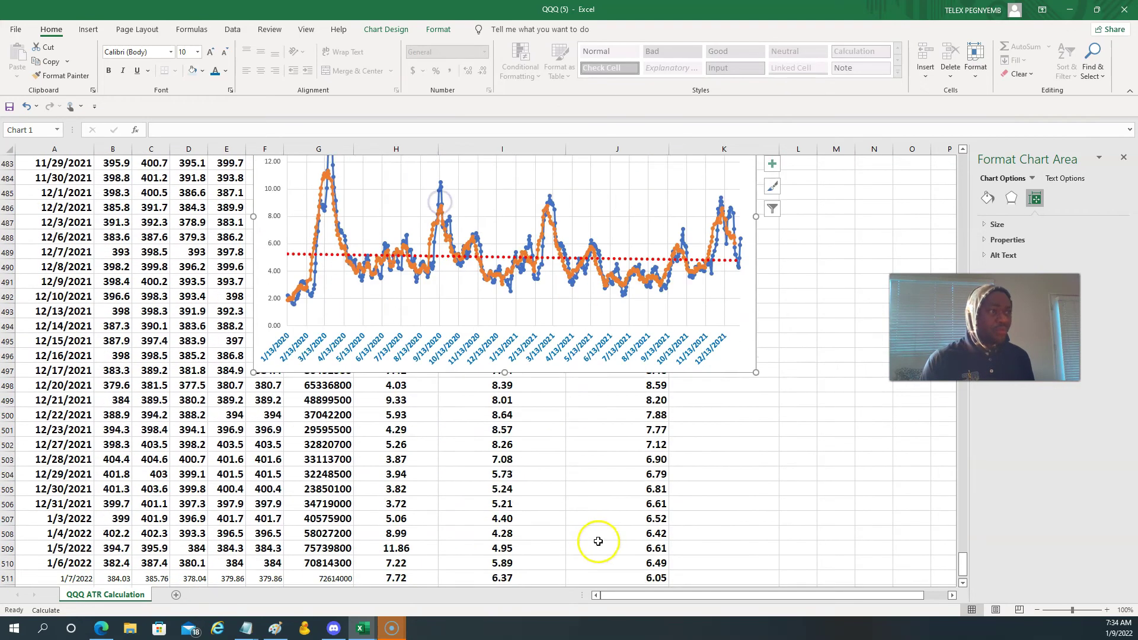
Select the most recent 7-day averages in I499:I511 and compare them with the end of the charted curves.
{"action": "left_click_drag", "start_coordinate": [502, 311], "coordinate": [501, 489]}
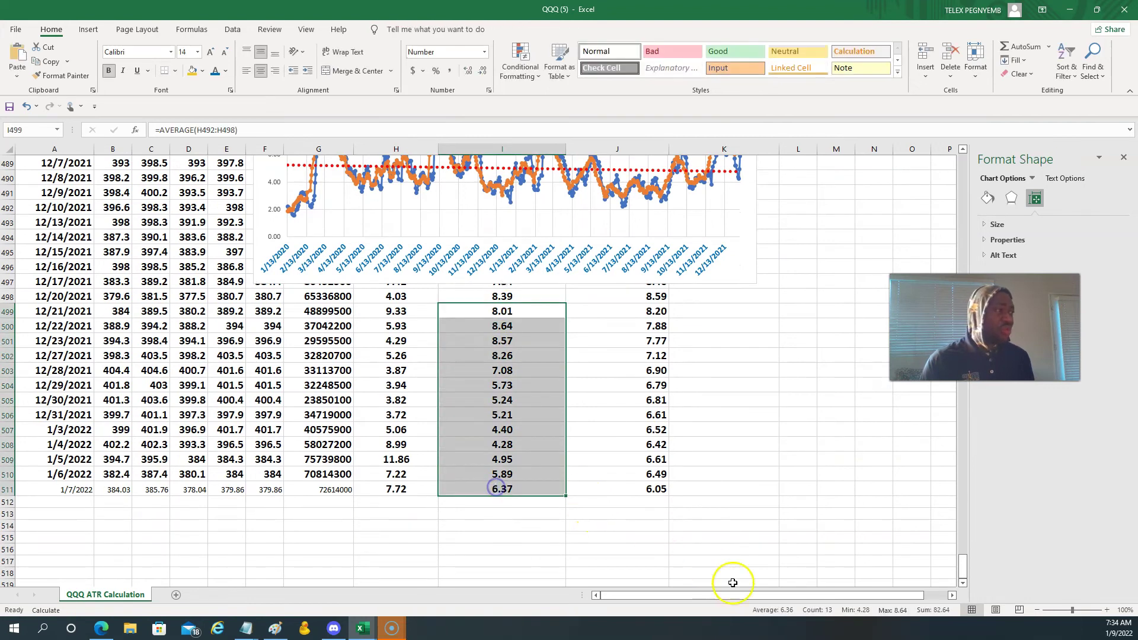
{"action": "scroll", "coordinate": [726, 504], "scroll_direction": "up", "scroll_amount": 4}
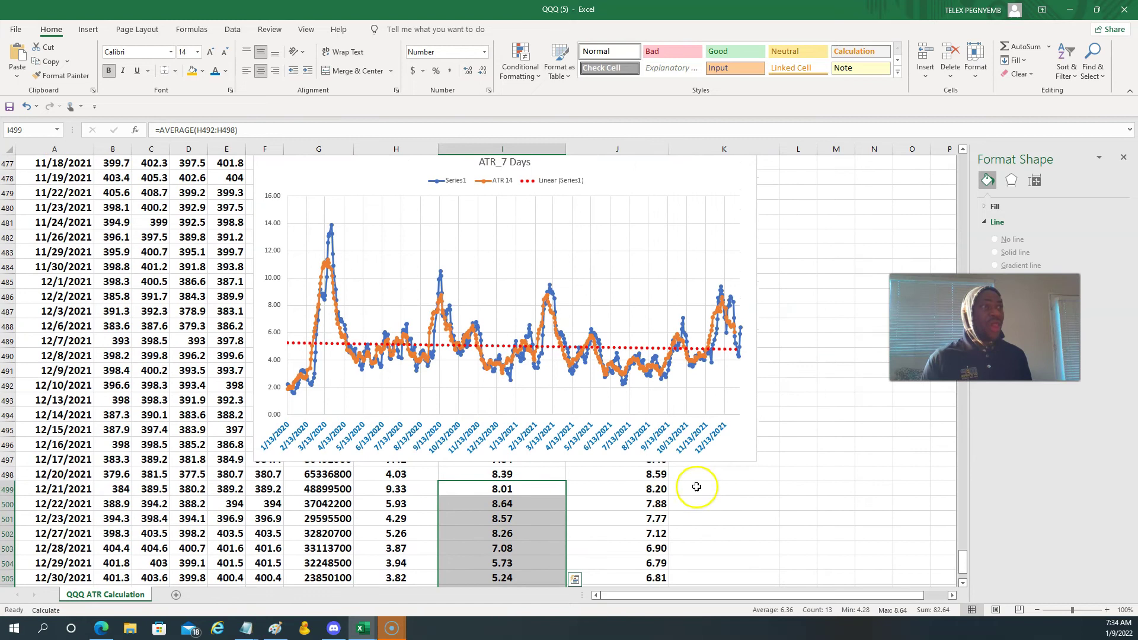
{"action": "scroll", "coordinate": [693, 490], "scroll_direction": "down", "scroll_amount": 4}
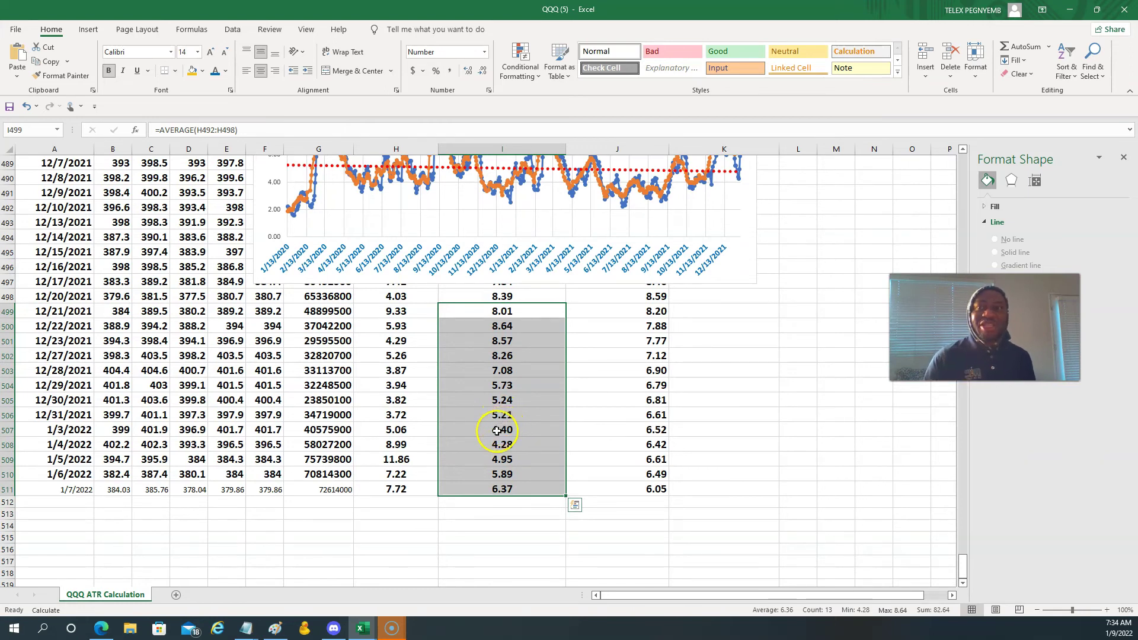
Move the ATR_7 Days chart further up and slightly to the right, so that it covers about rows 470 to 490.
{"action": "scroll", "coordinate": [496, 431], "scroll_direction": "up", "scroll_amount": 8}
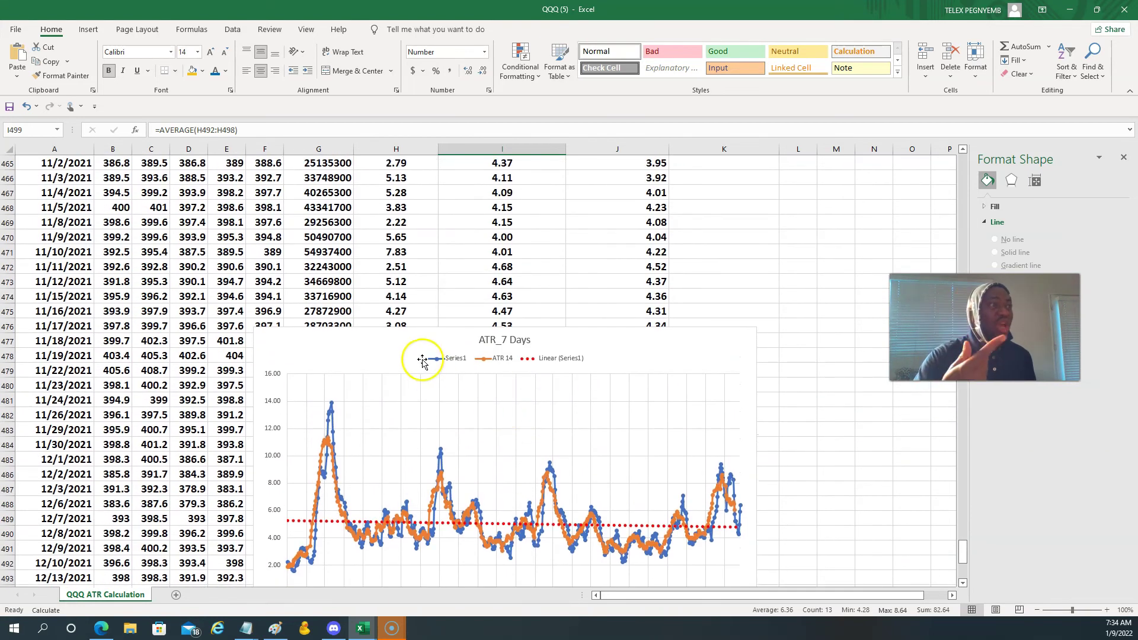
{"action": "left_click_drag", "start_coordinate": [419, 338], "coordinate": [443, 238]}
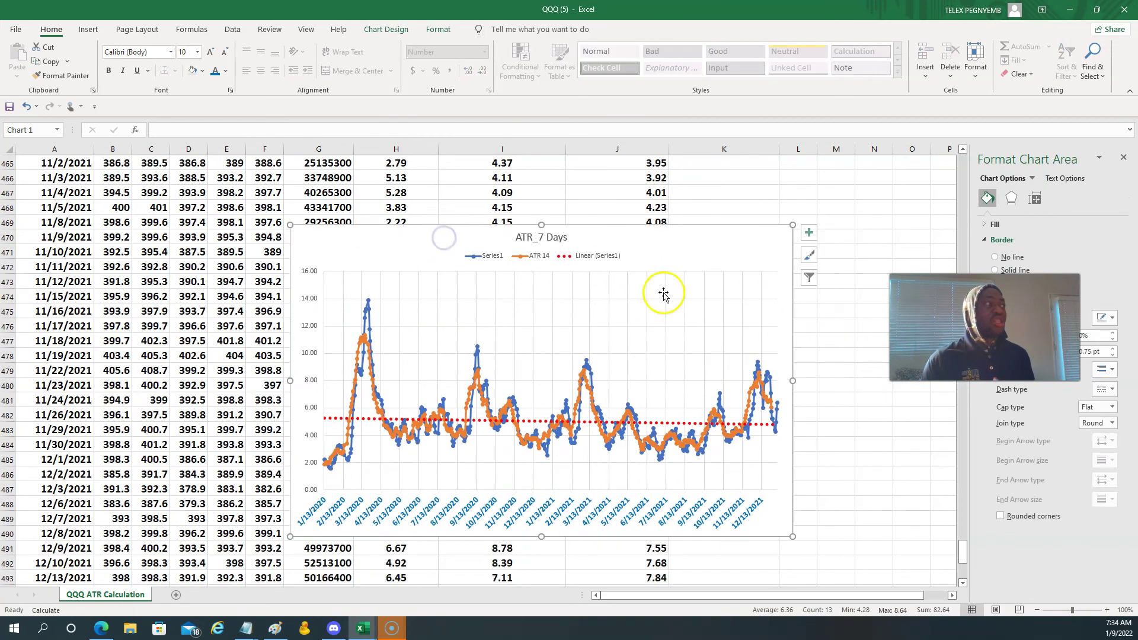